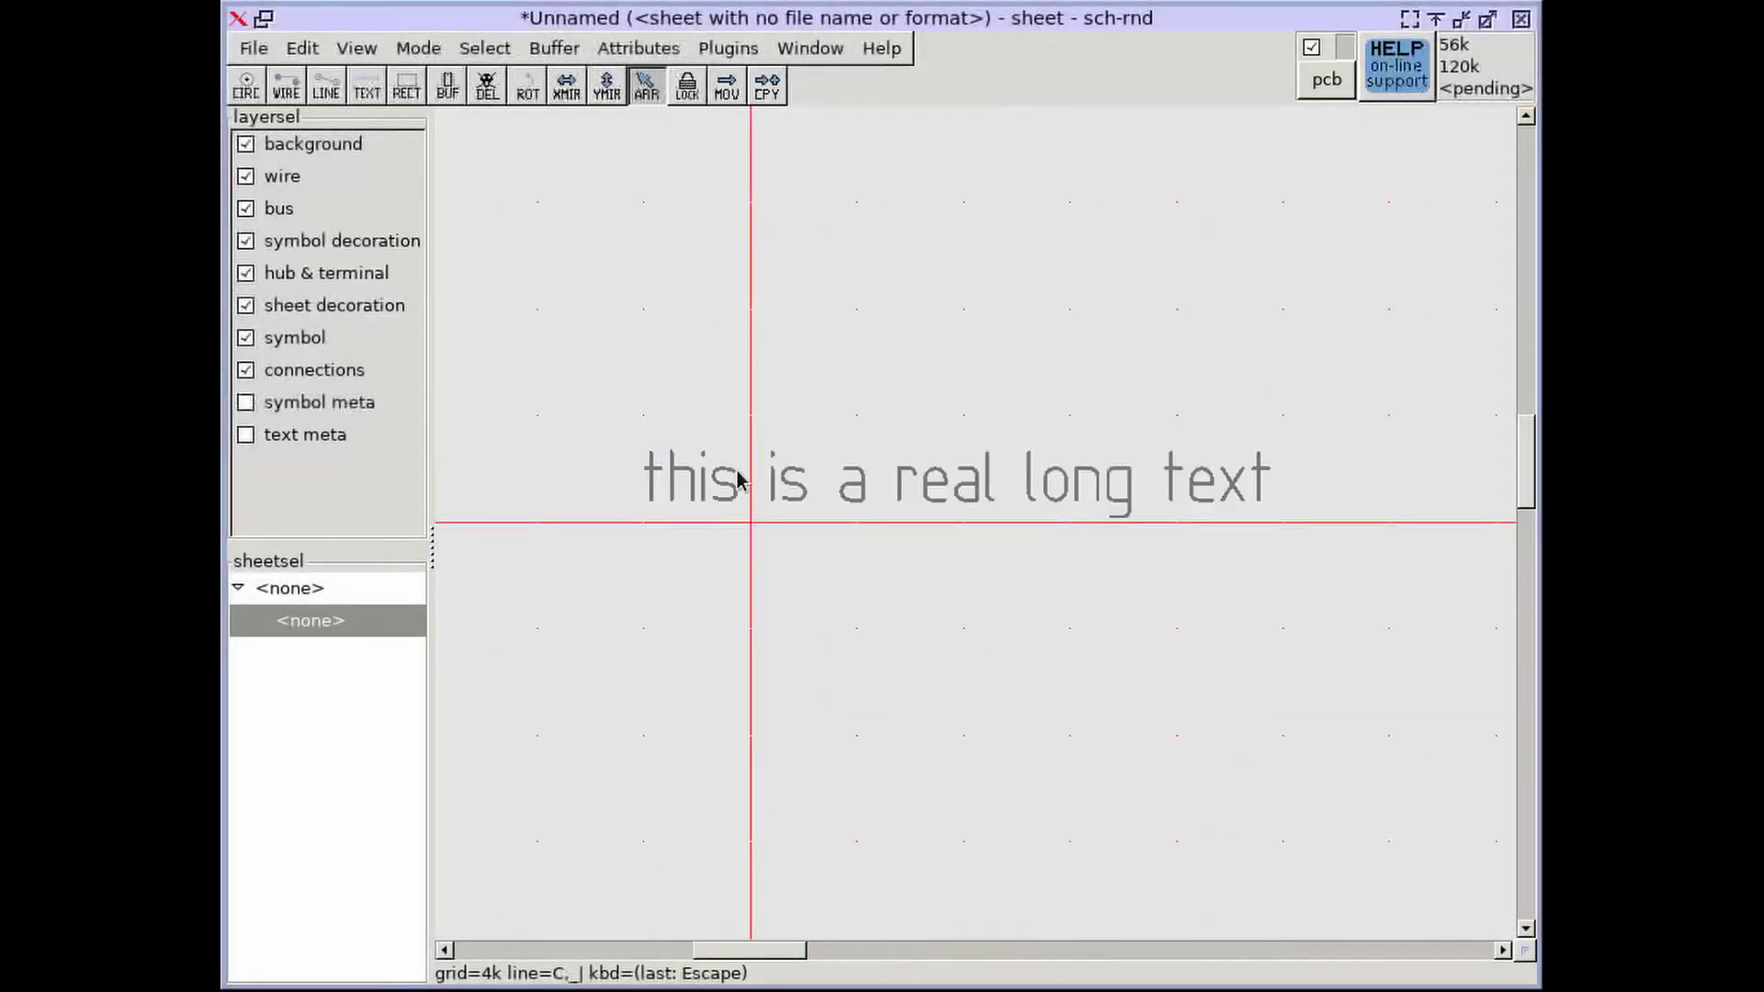
- Nudge the long text one grid step up-left and show its text meta bounding box and origin
left_click_drag(736, 480, 674, 457)
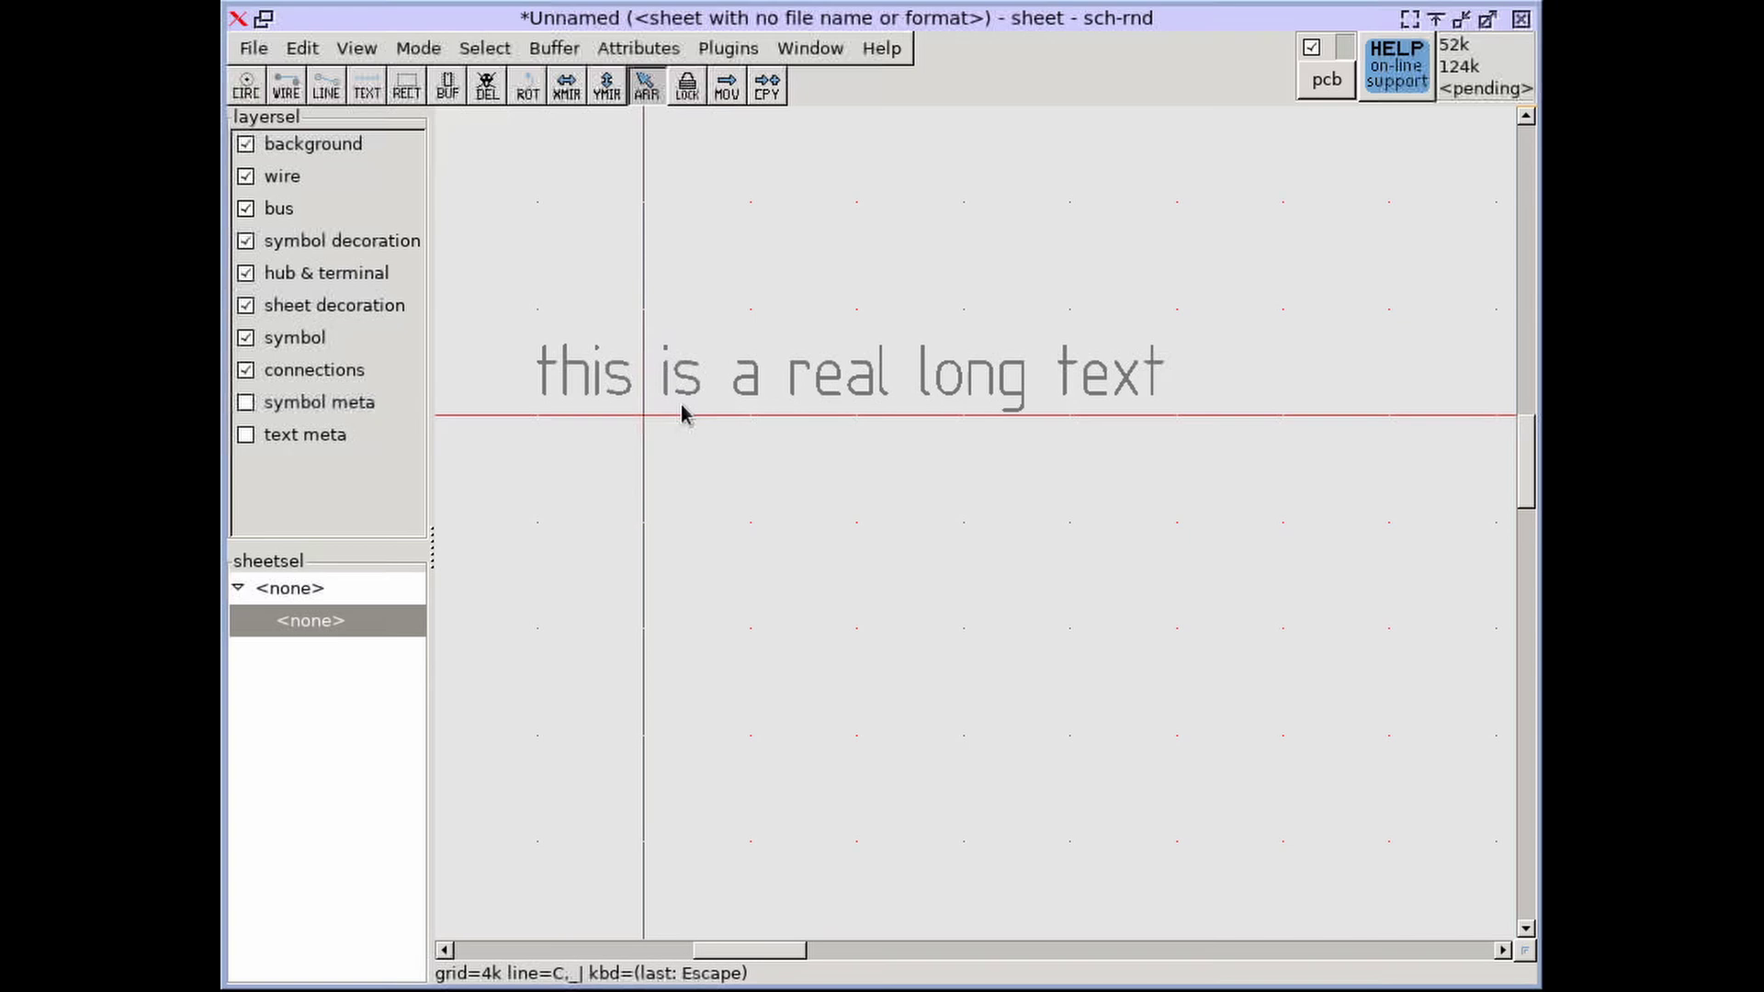
left_click(245, 437)
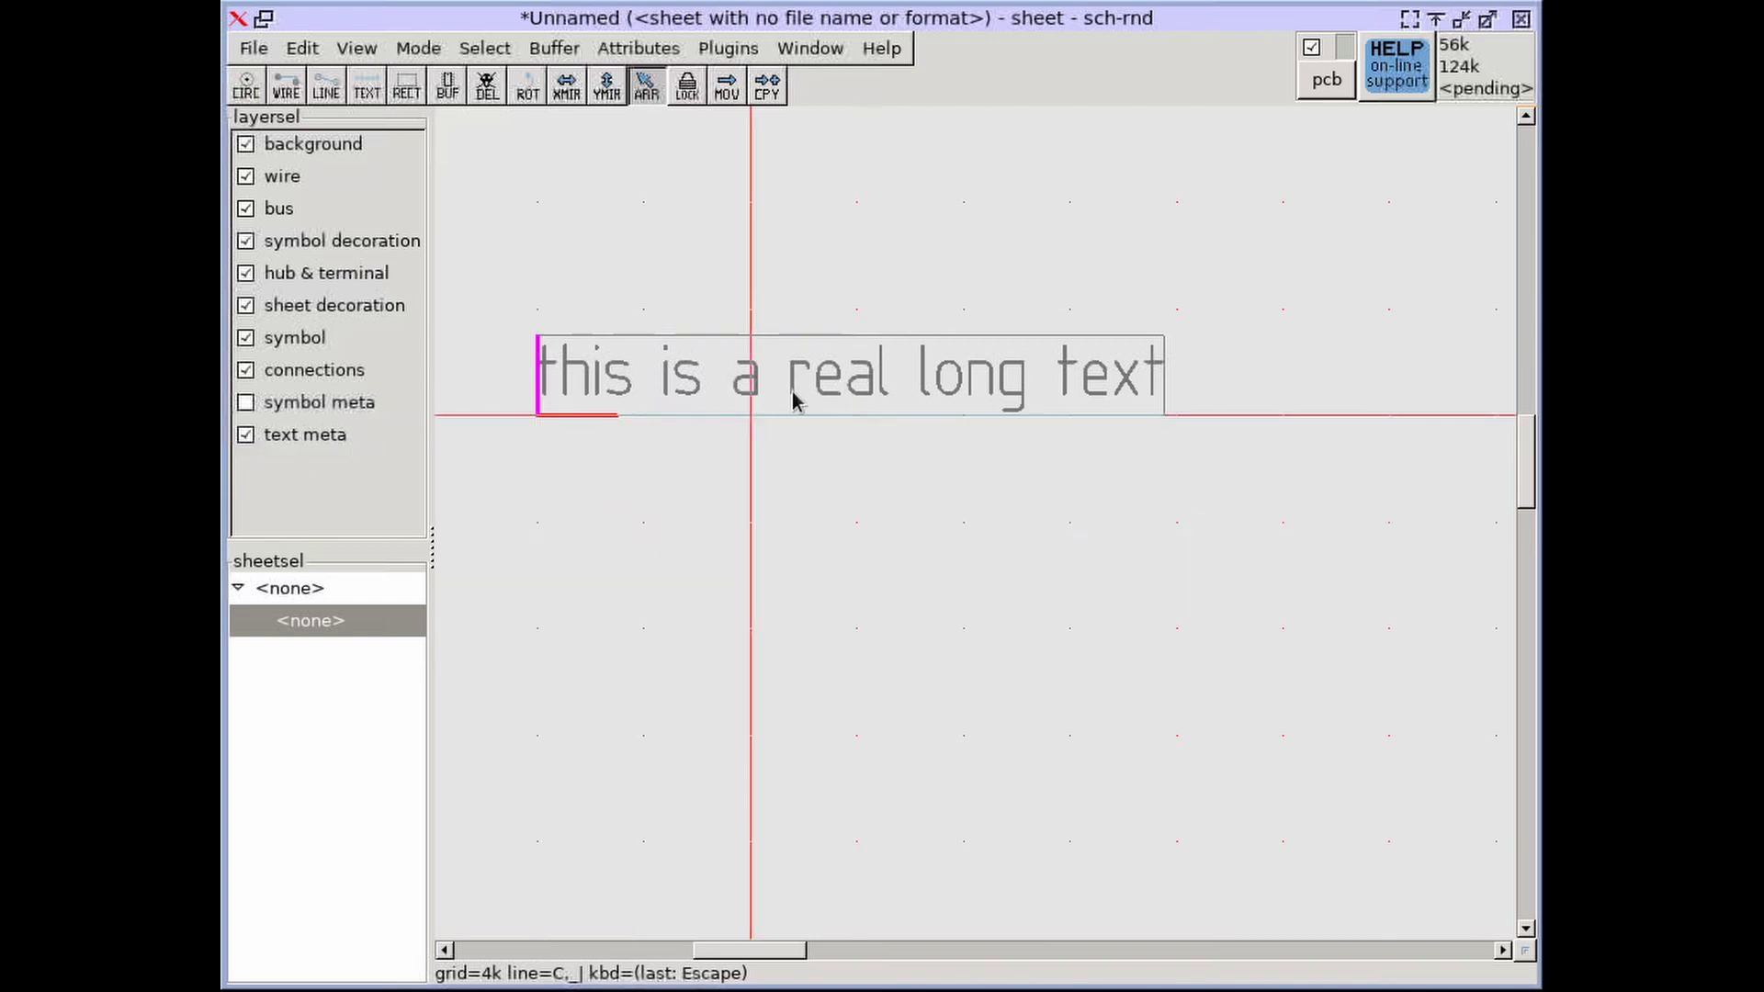
- Change the sheet-decor pen's font height from 3000 to 5000 and apply it to the text
key("e")
key("p")
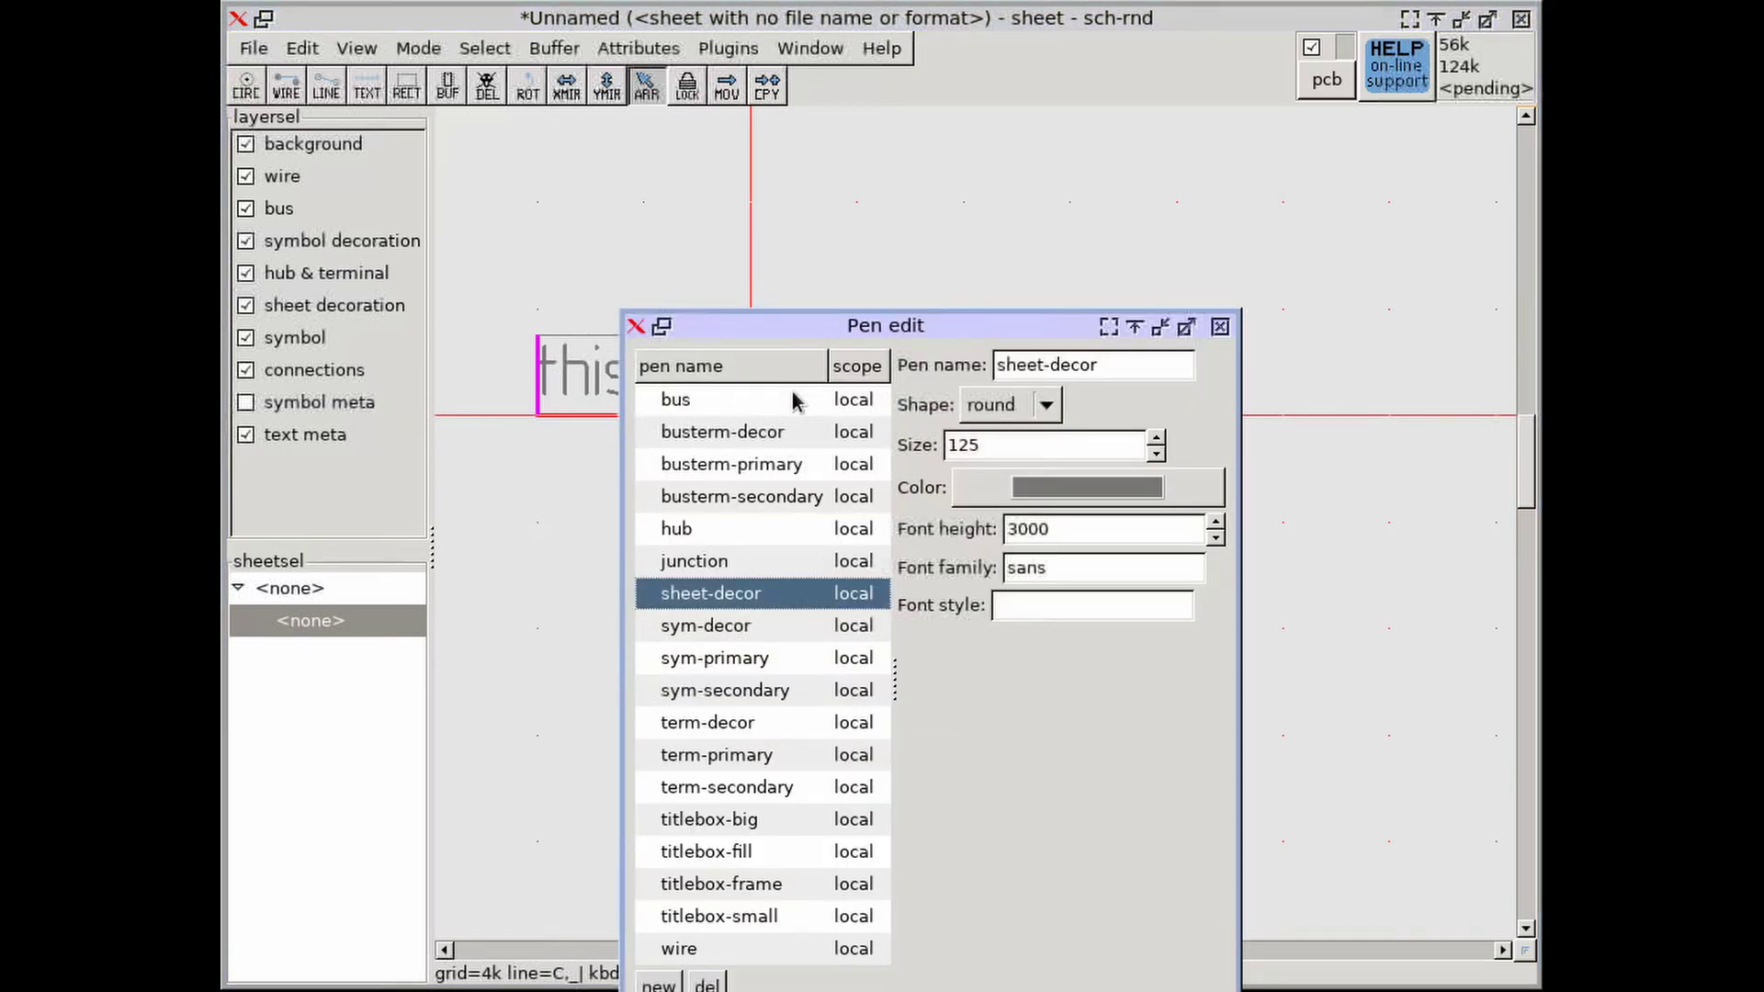
left_click_drag(786, 334, 1006, 188)
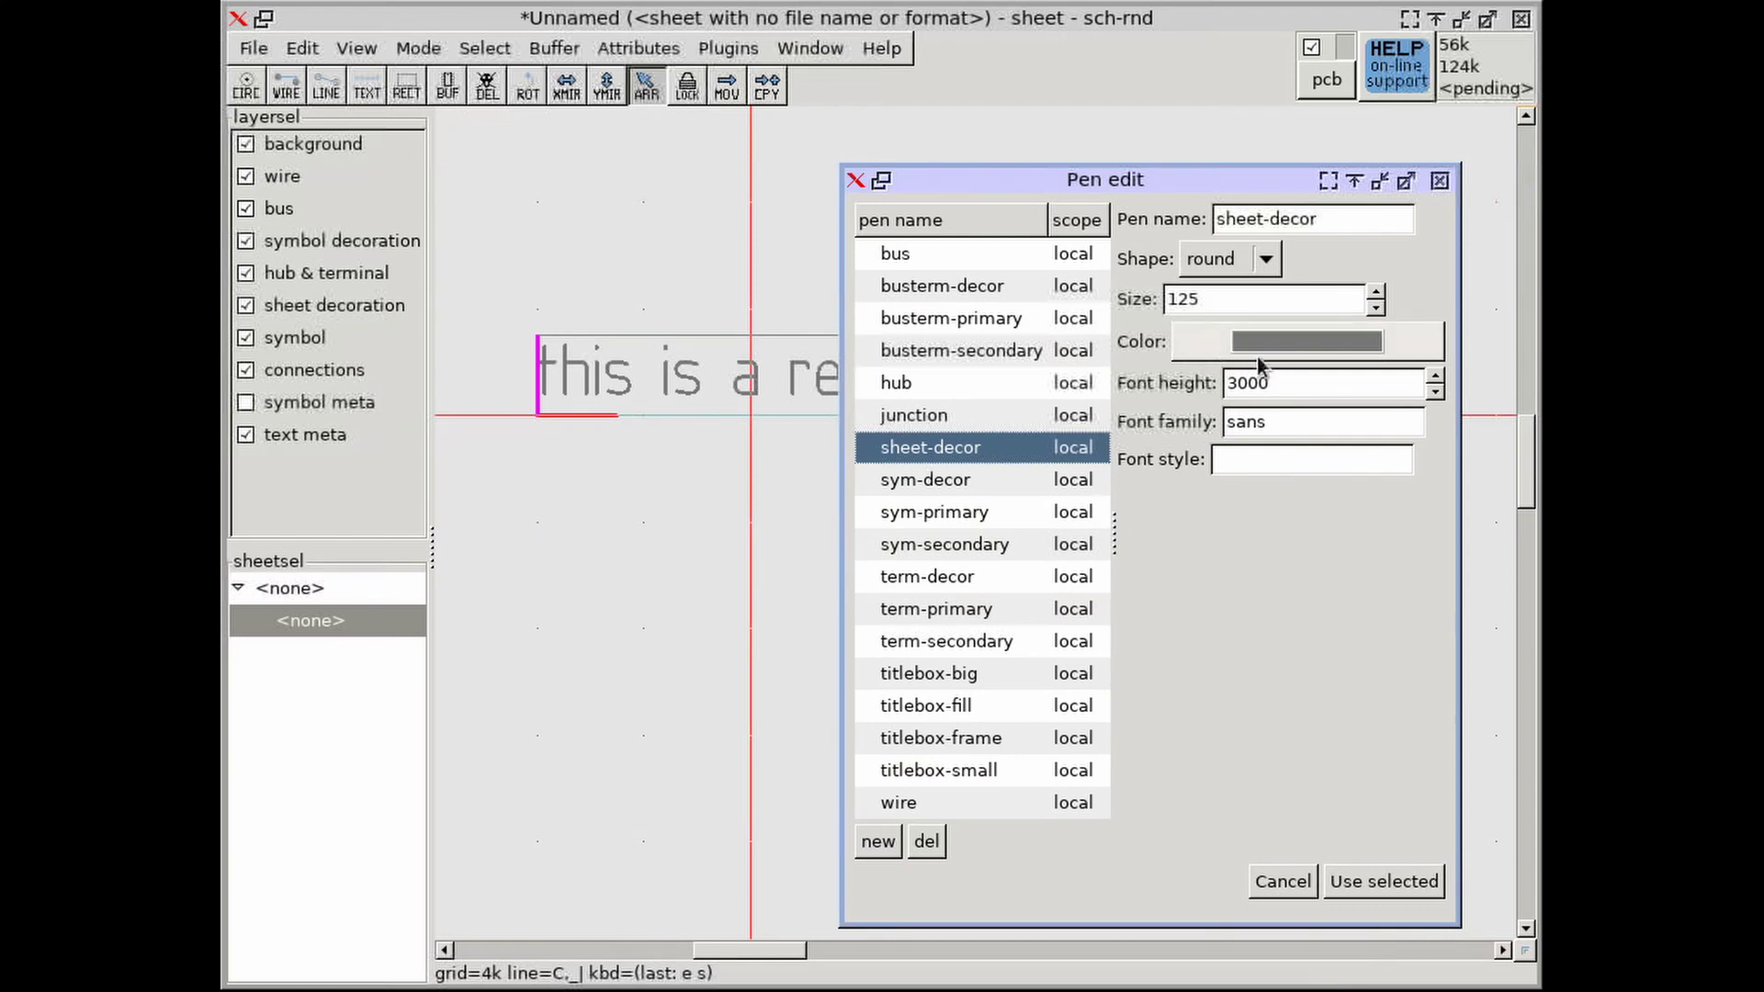
left_click(1329, 381)
key("Home")
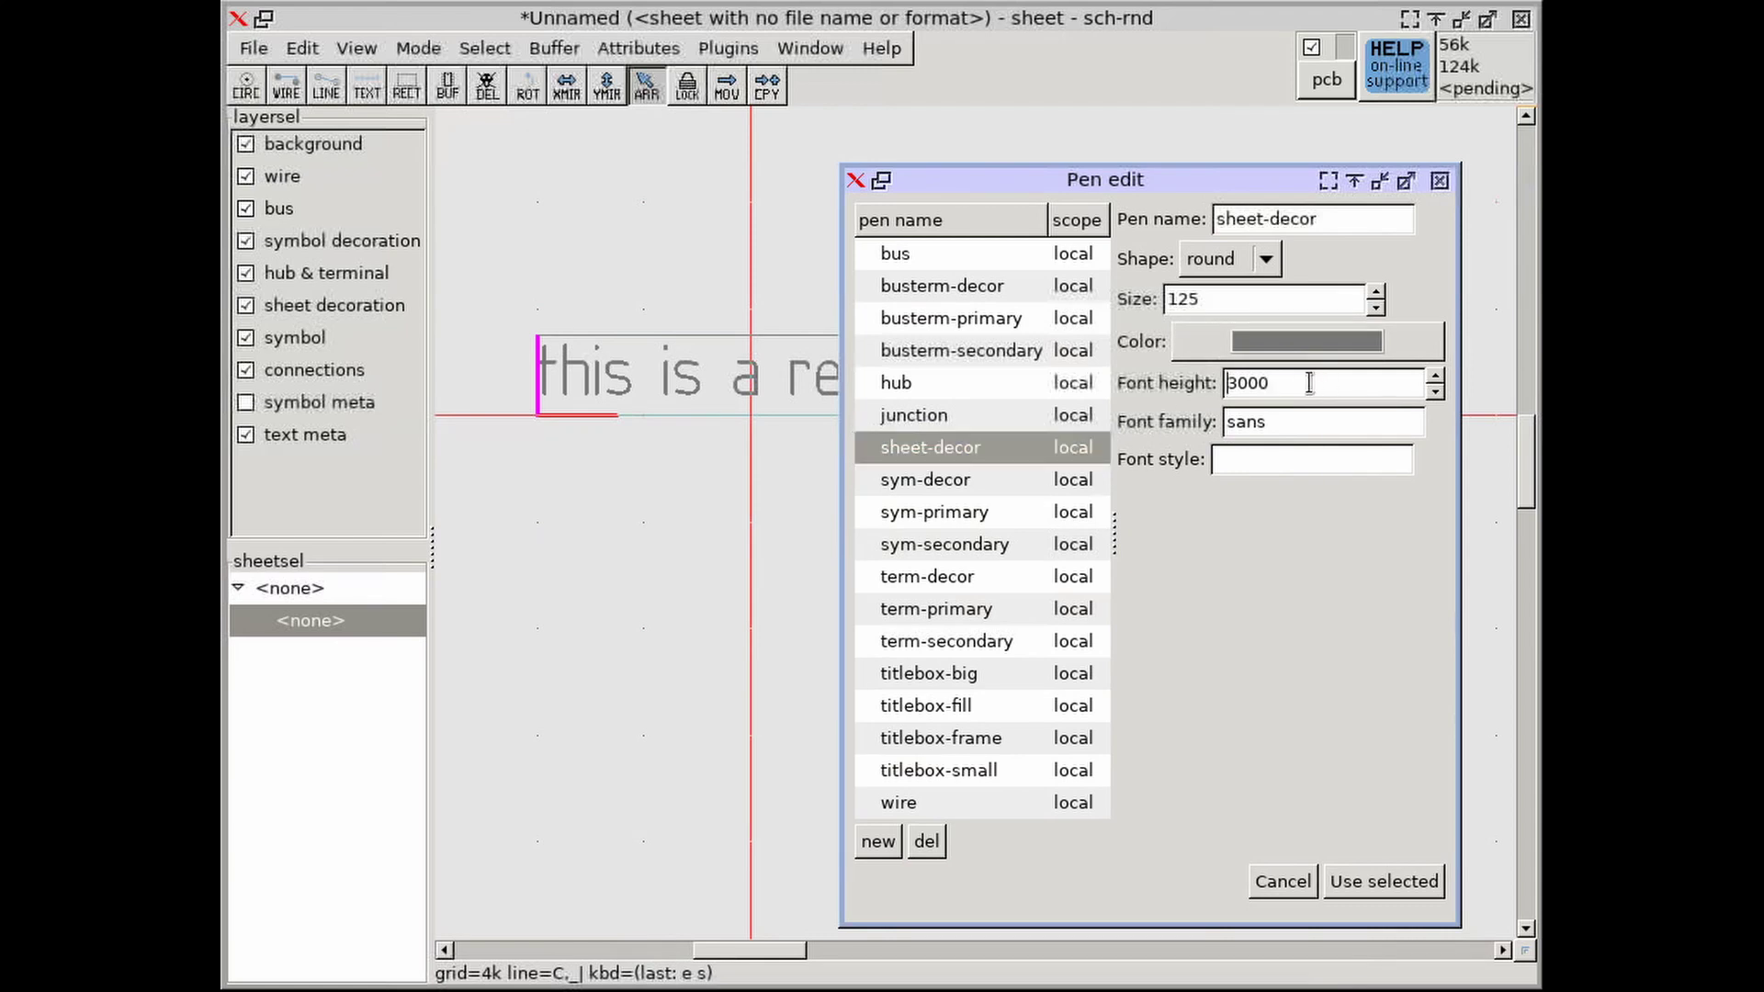
key("Delete")
type("5")
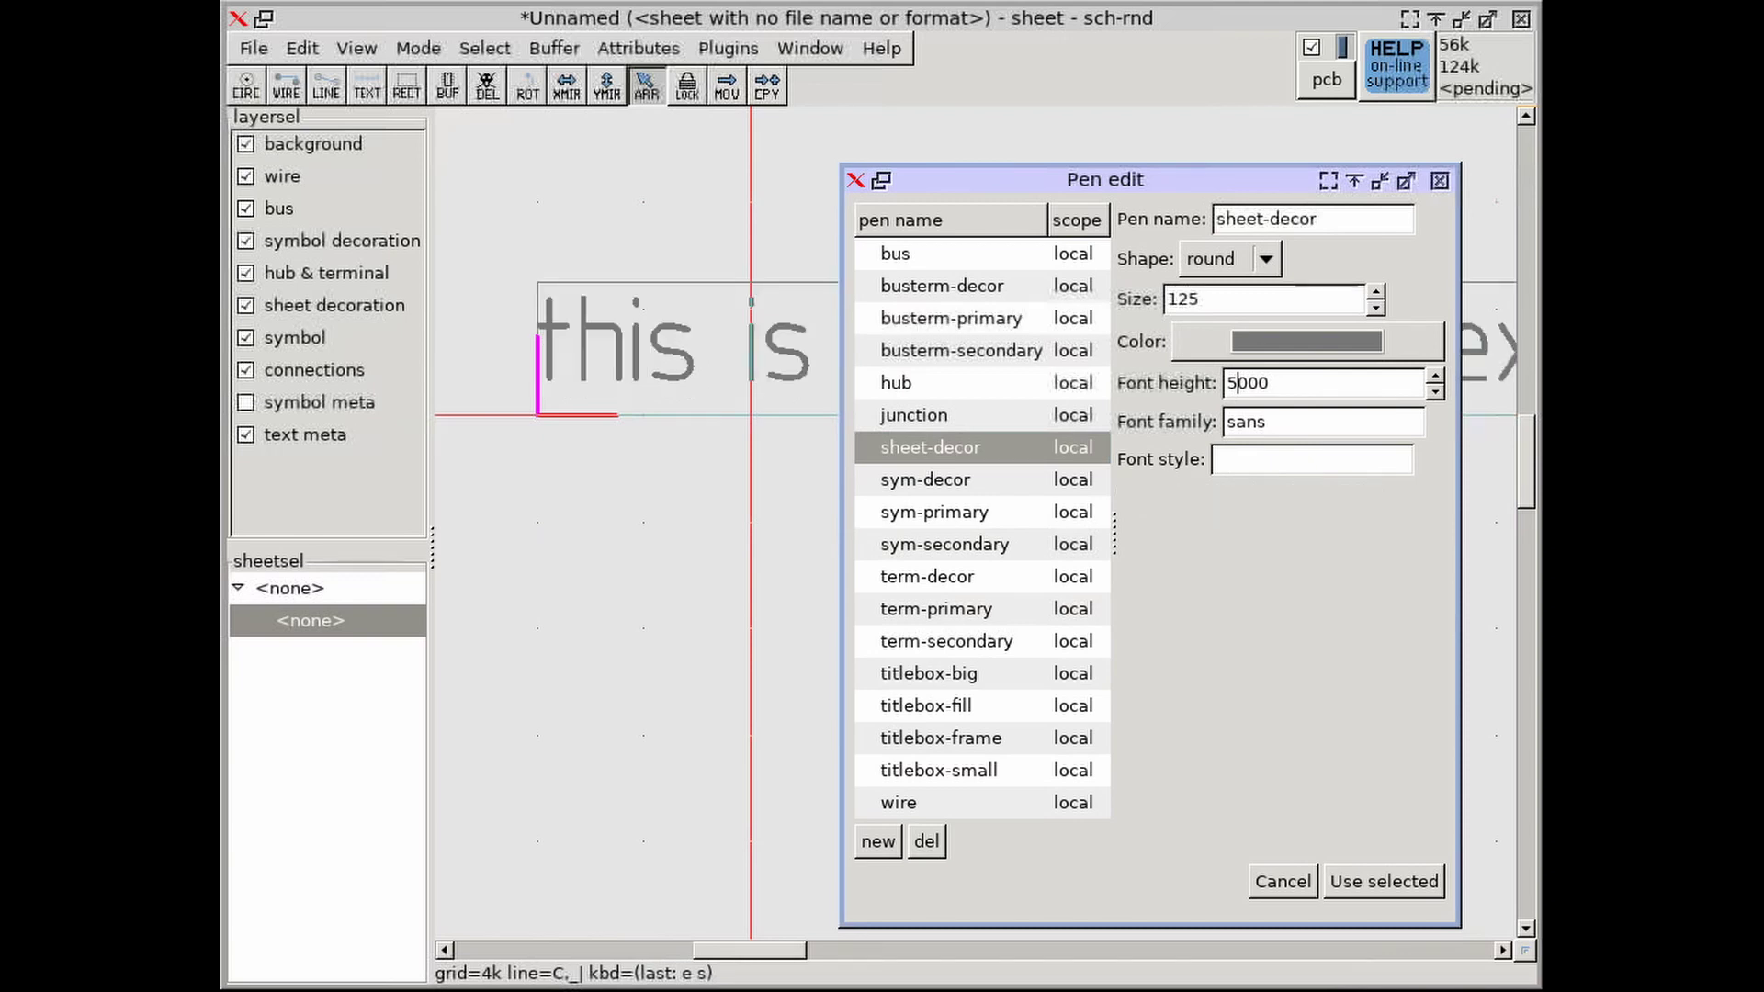
left_click(1348, 880)
scroll(1139, 636, "down", 1)
middle_click_drag(1139, 637, 1119, 643)
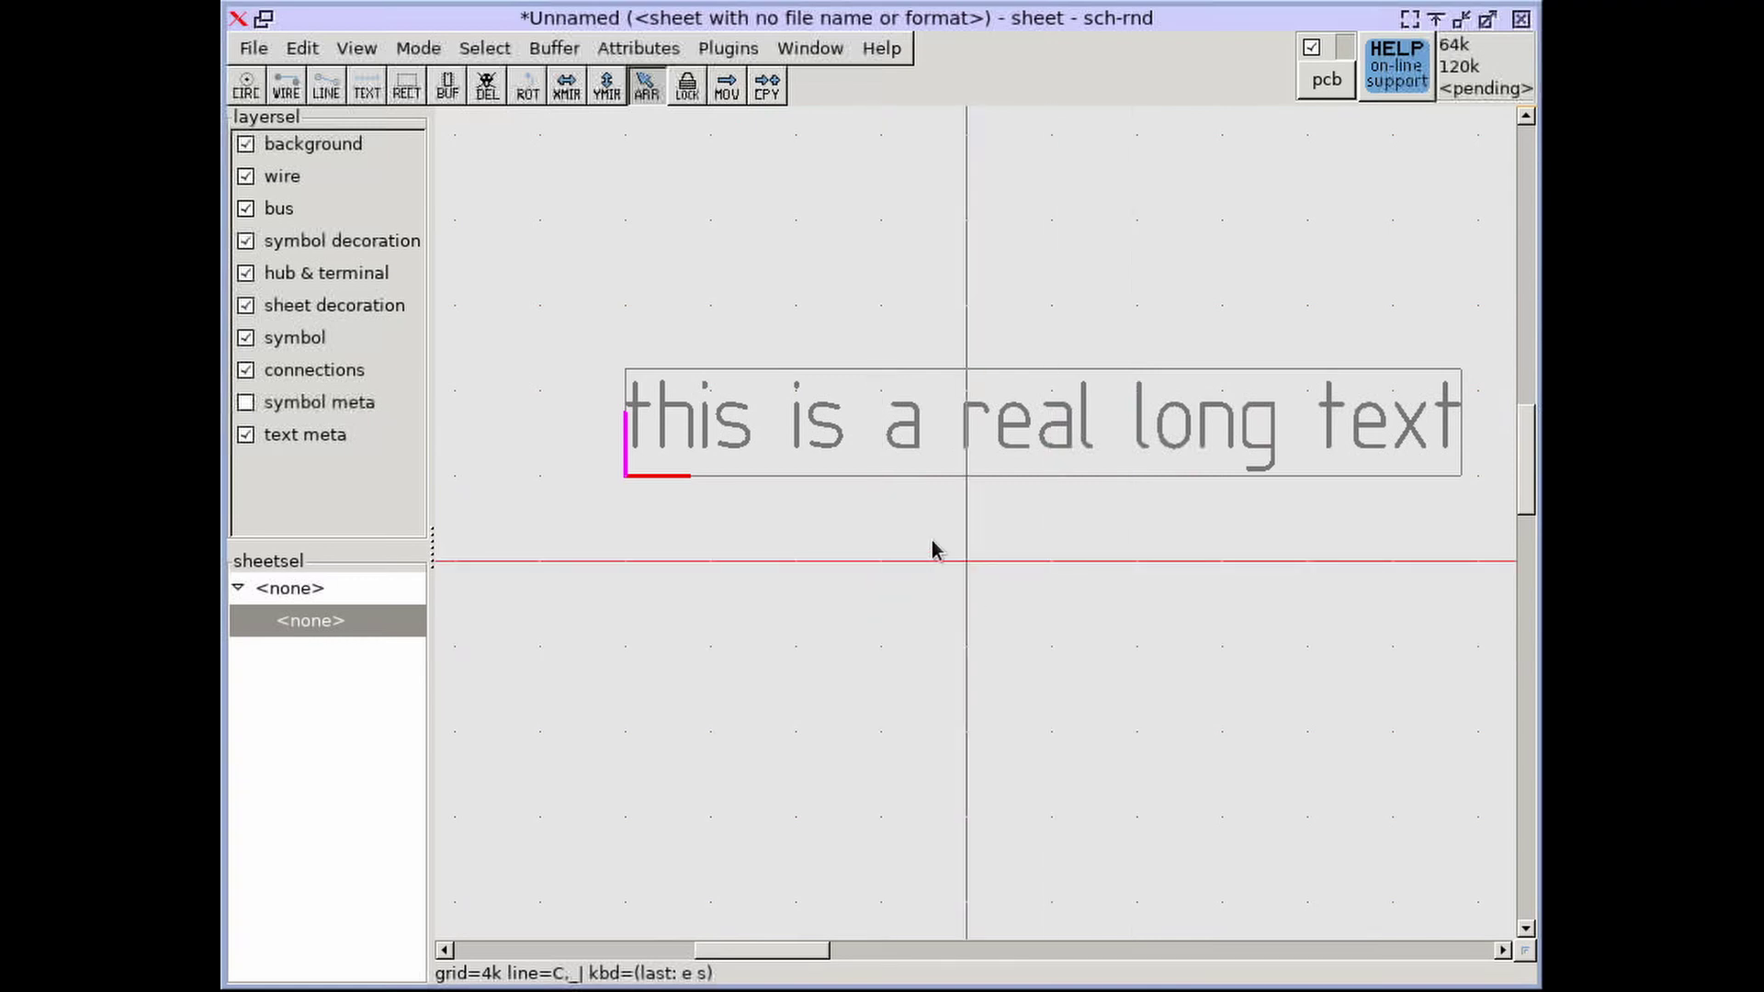
- Switch to a 1k grid and append ', even longer no' to the text
key("bracketleft")
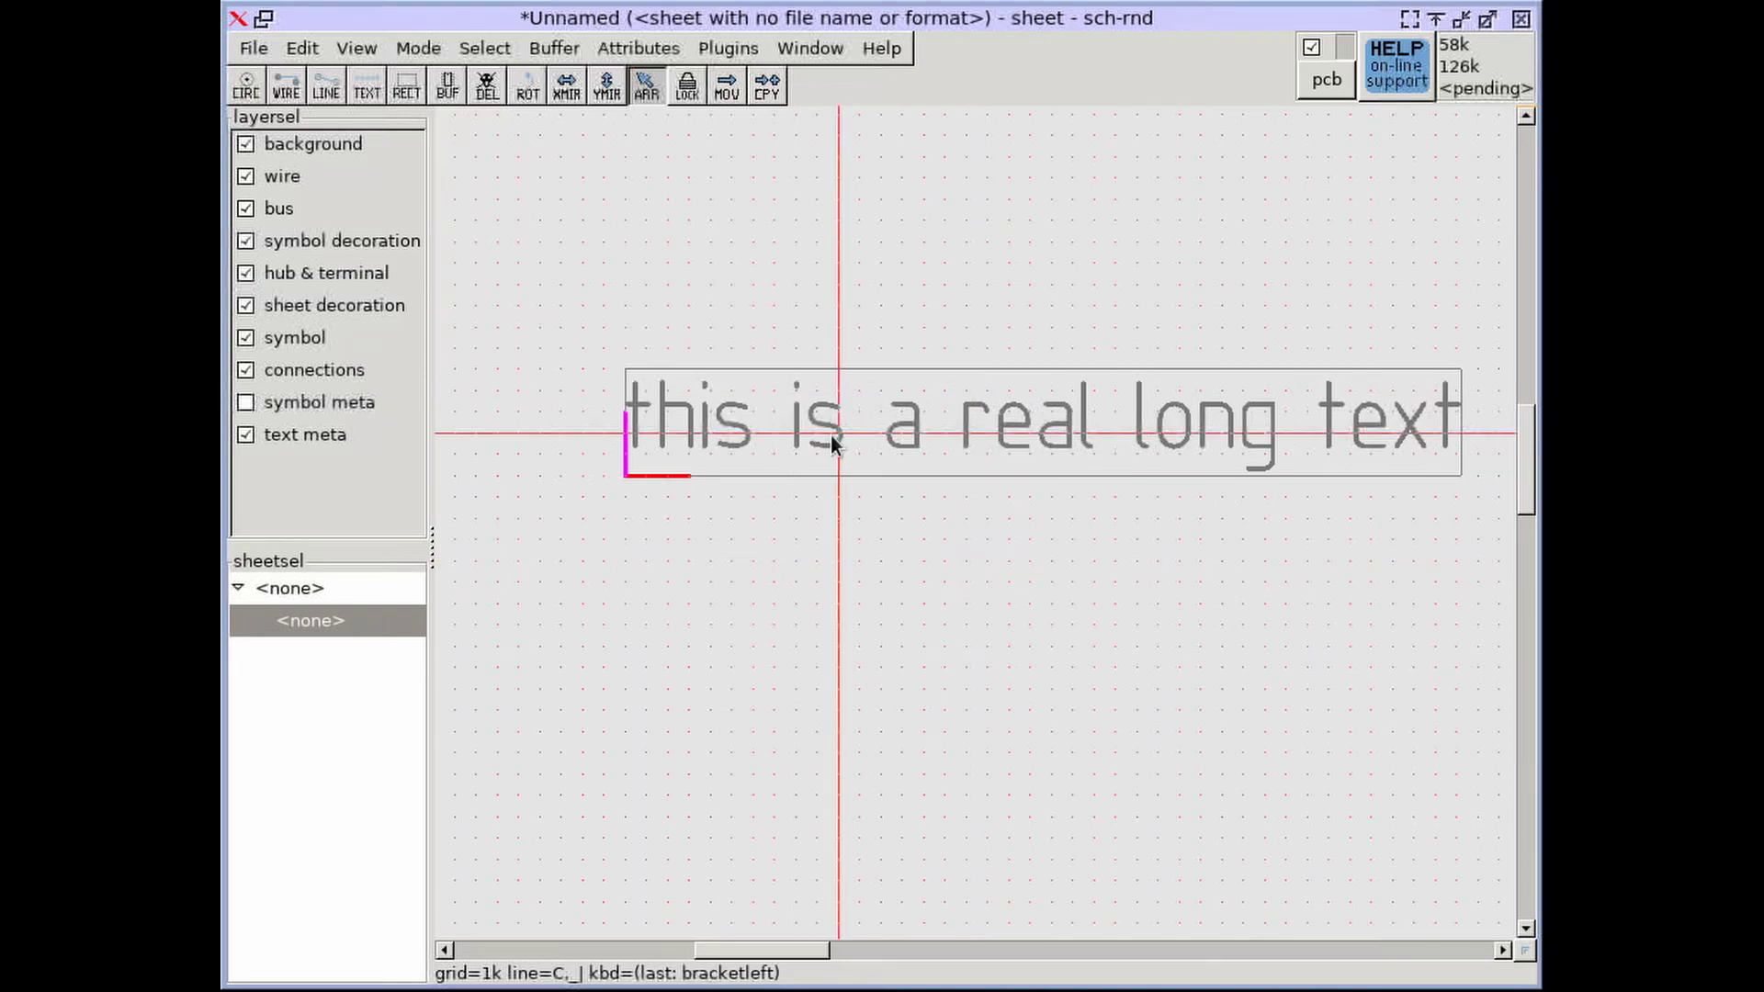
key("e")
key("t")
key("End")
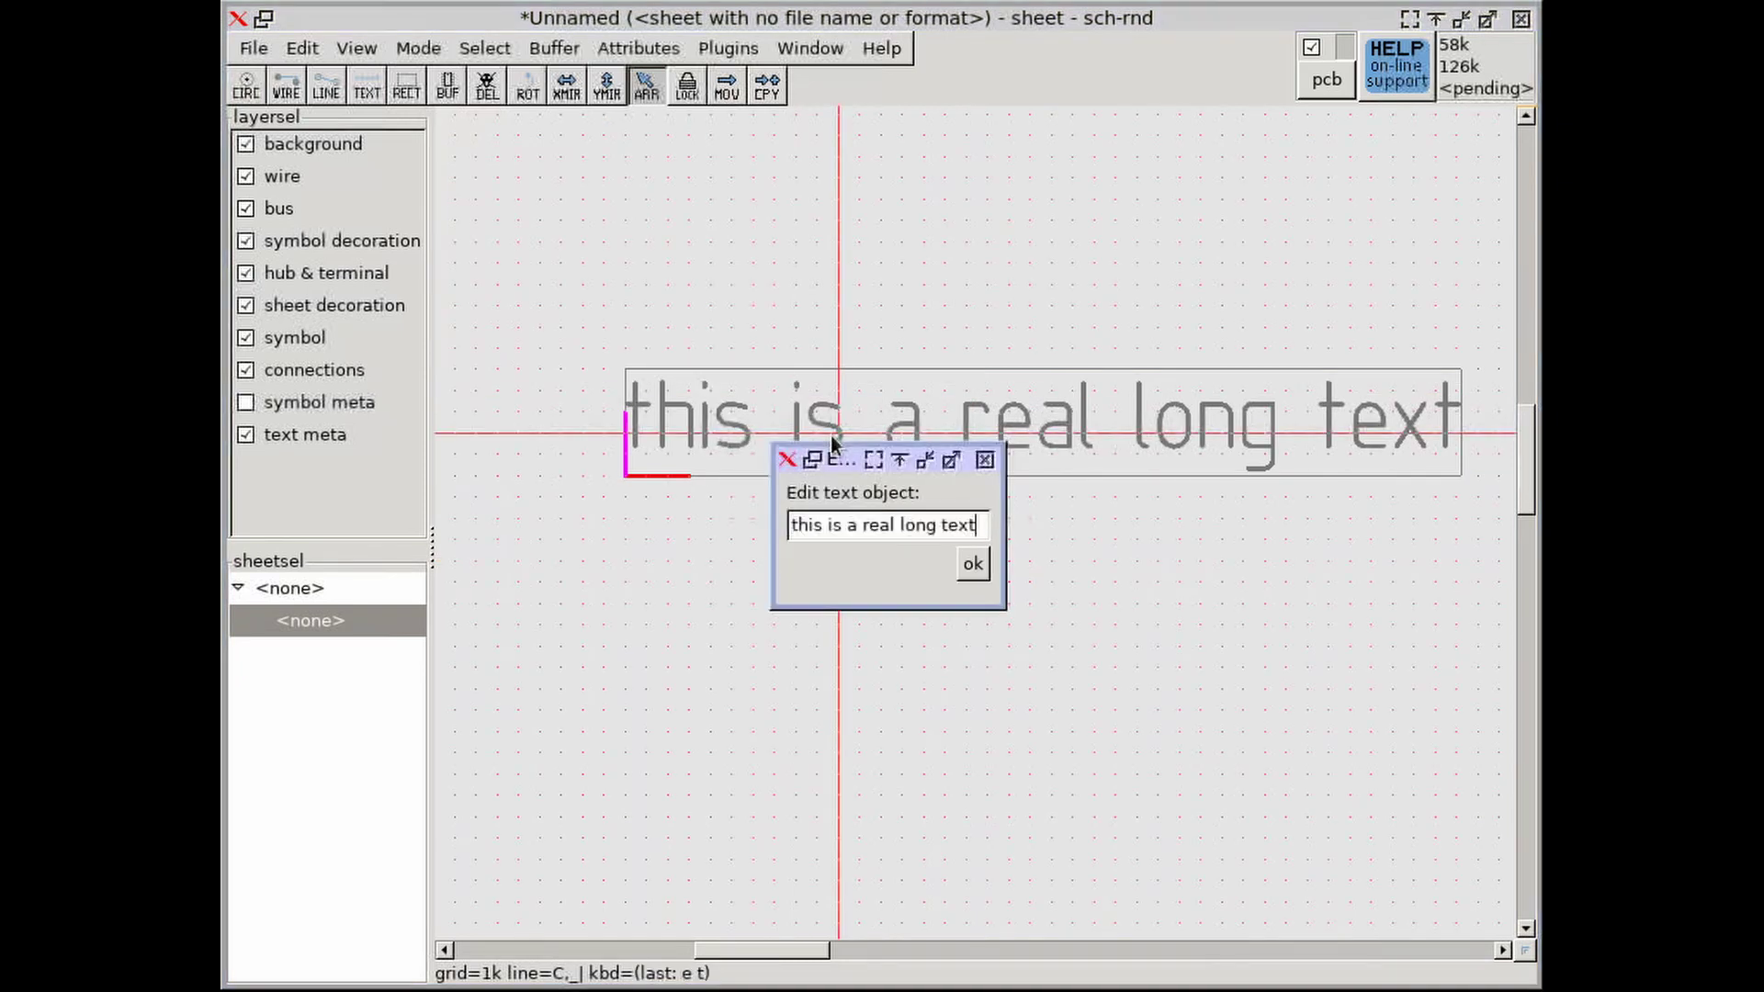
type(", even l")
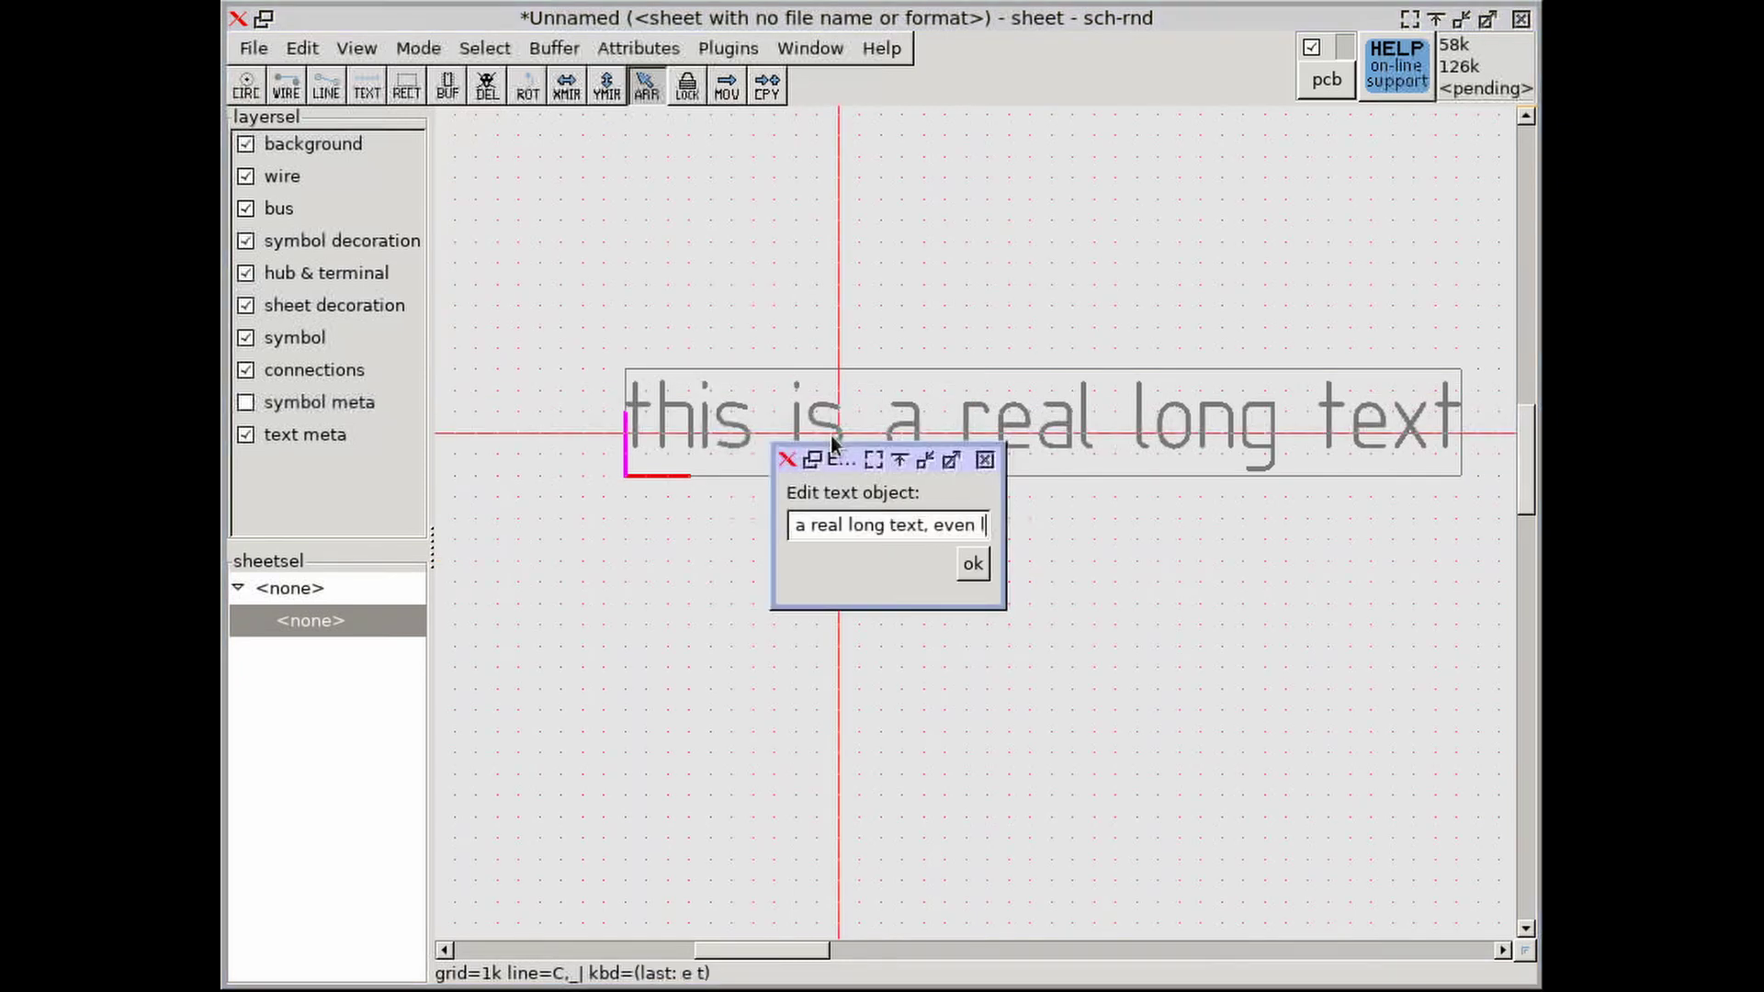
type("onger no")
key("Return")
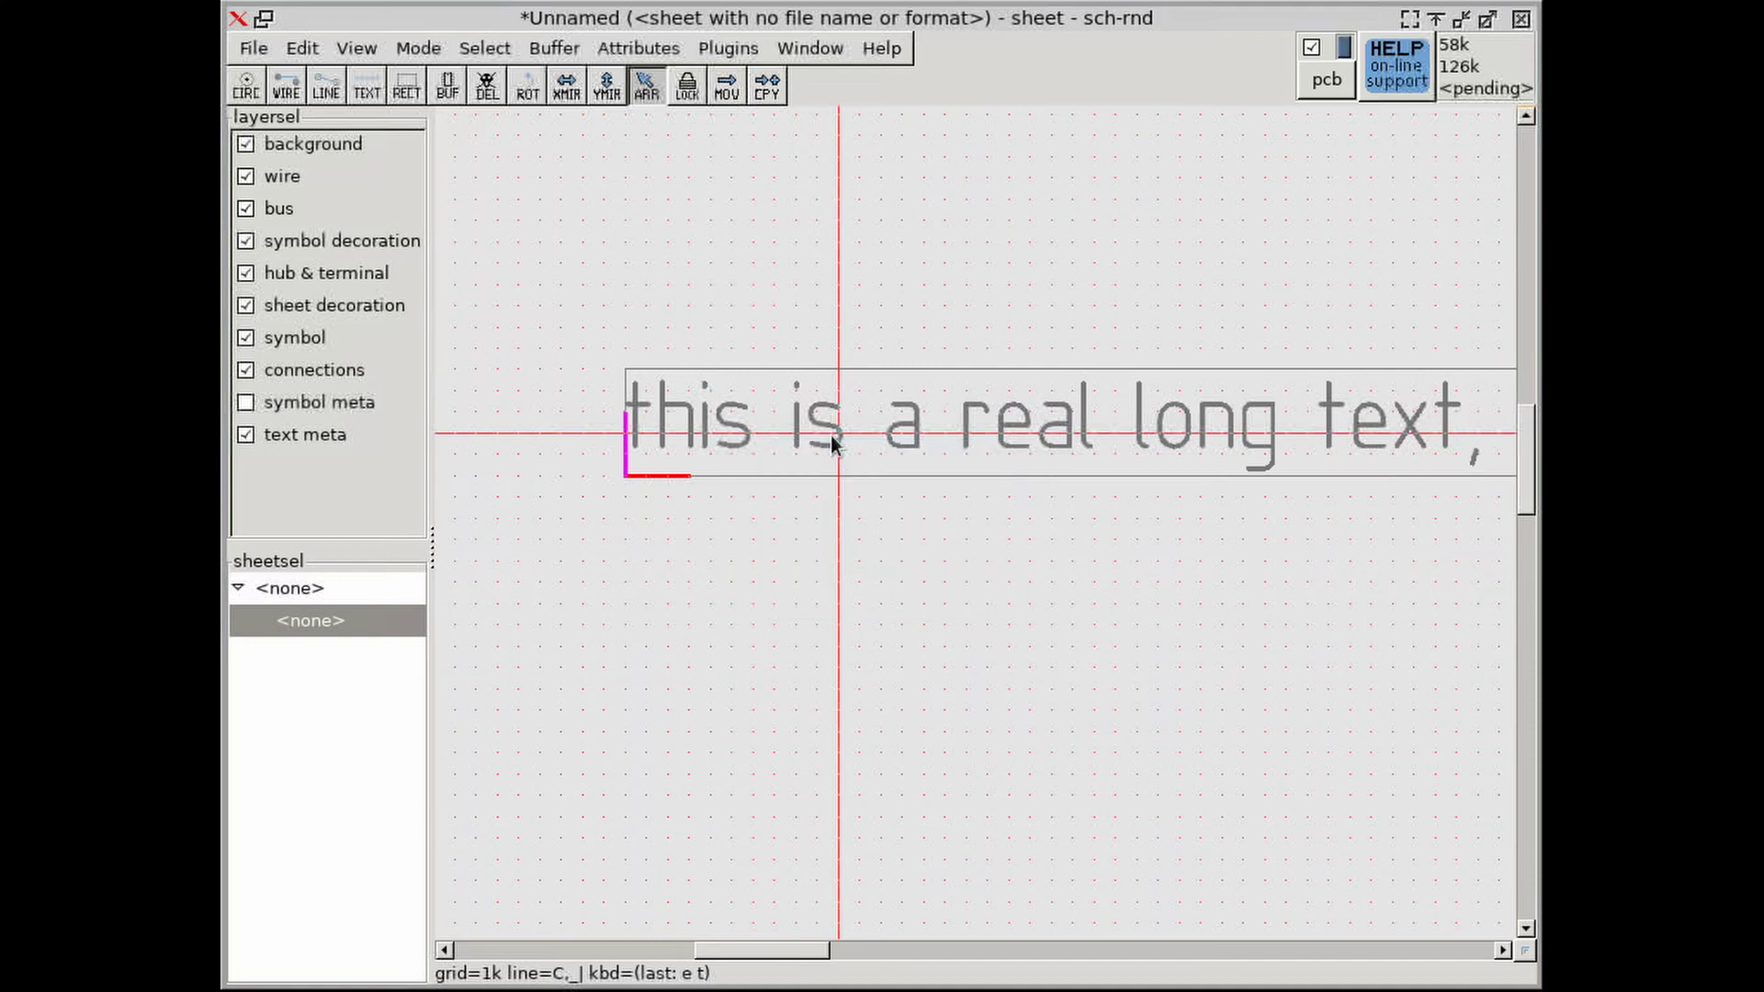
scroll(1029, 548, "down", 1)
scroll(1030, 548, "down", 1)
scroll(1062, 541, "right", 1)
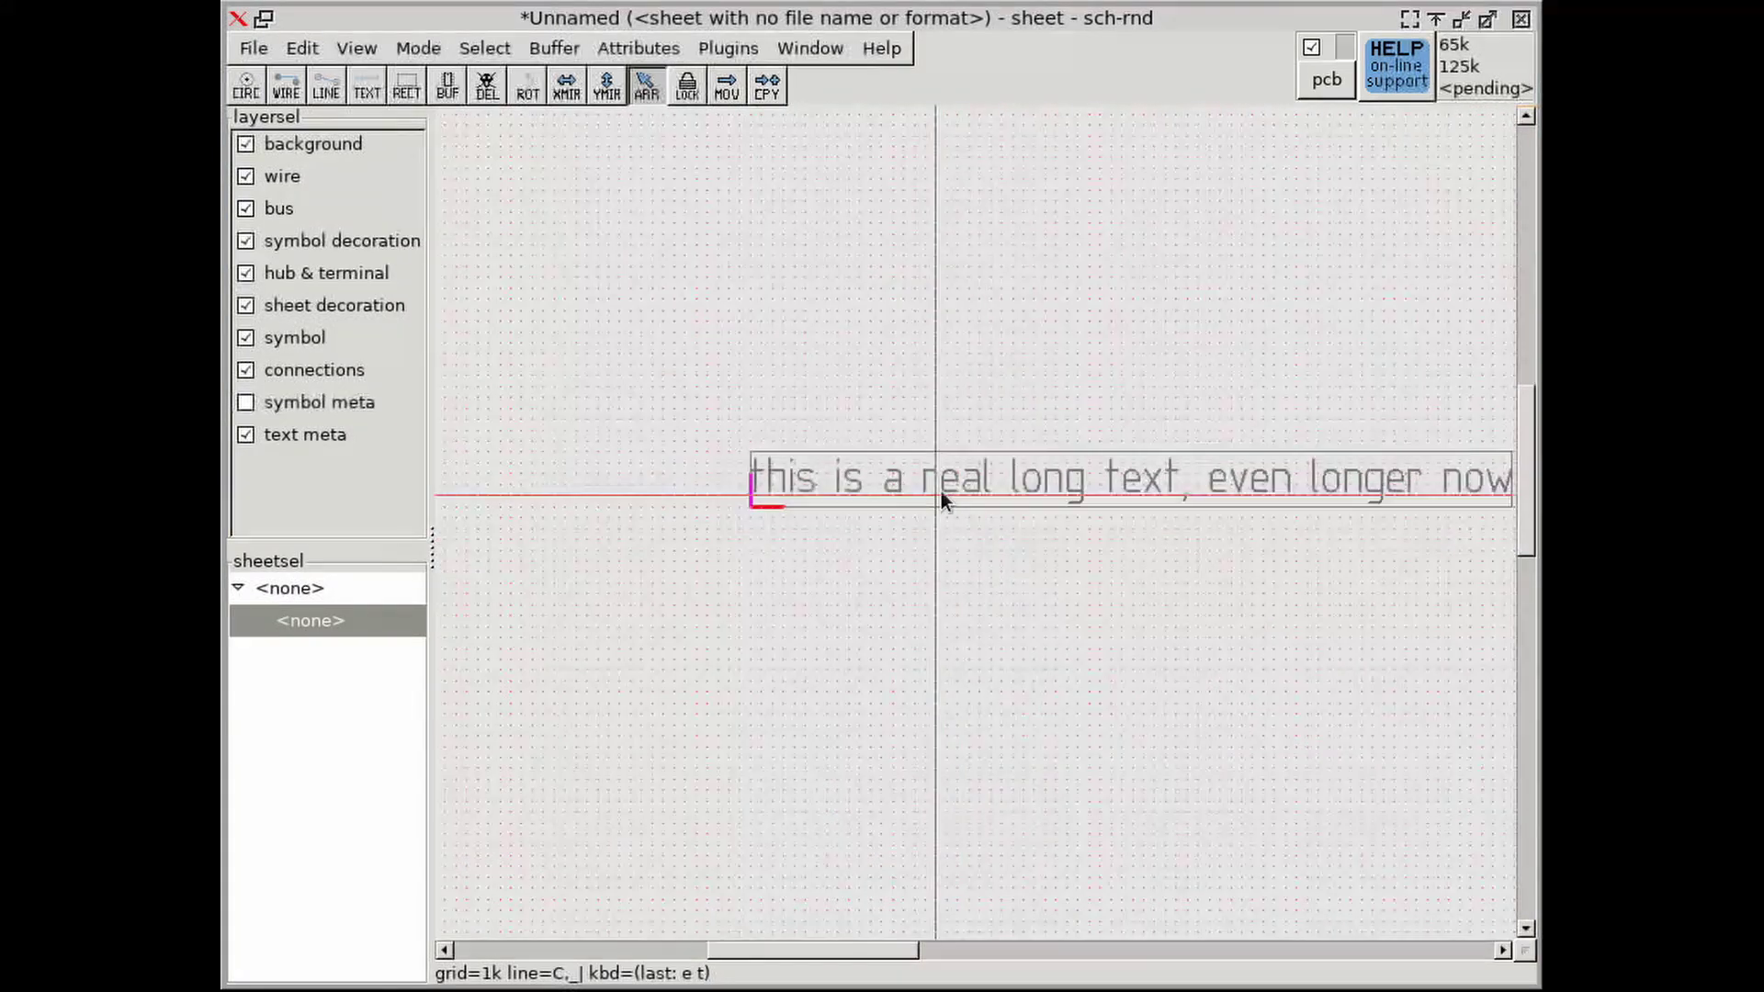
- Shorten the text by removing the added ending and the word 'real'
key("e")
key("t")
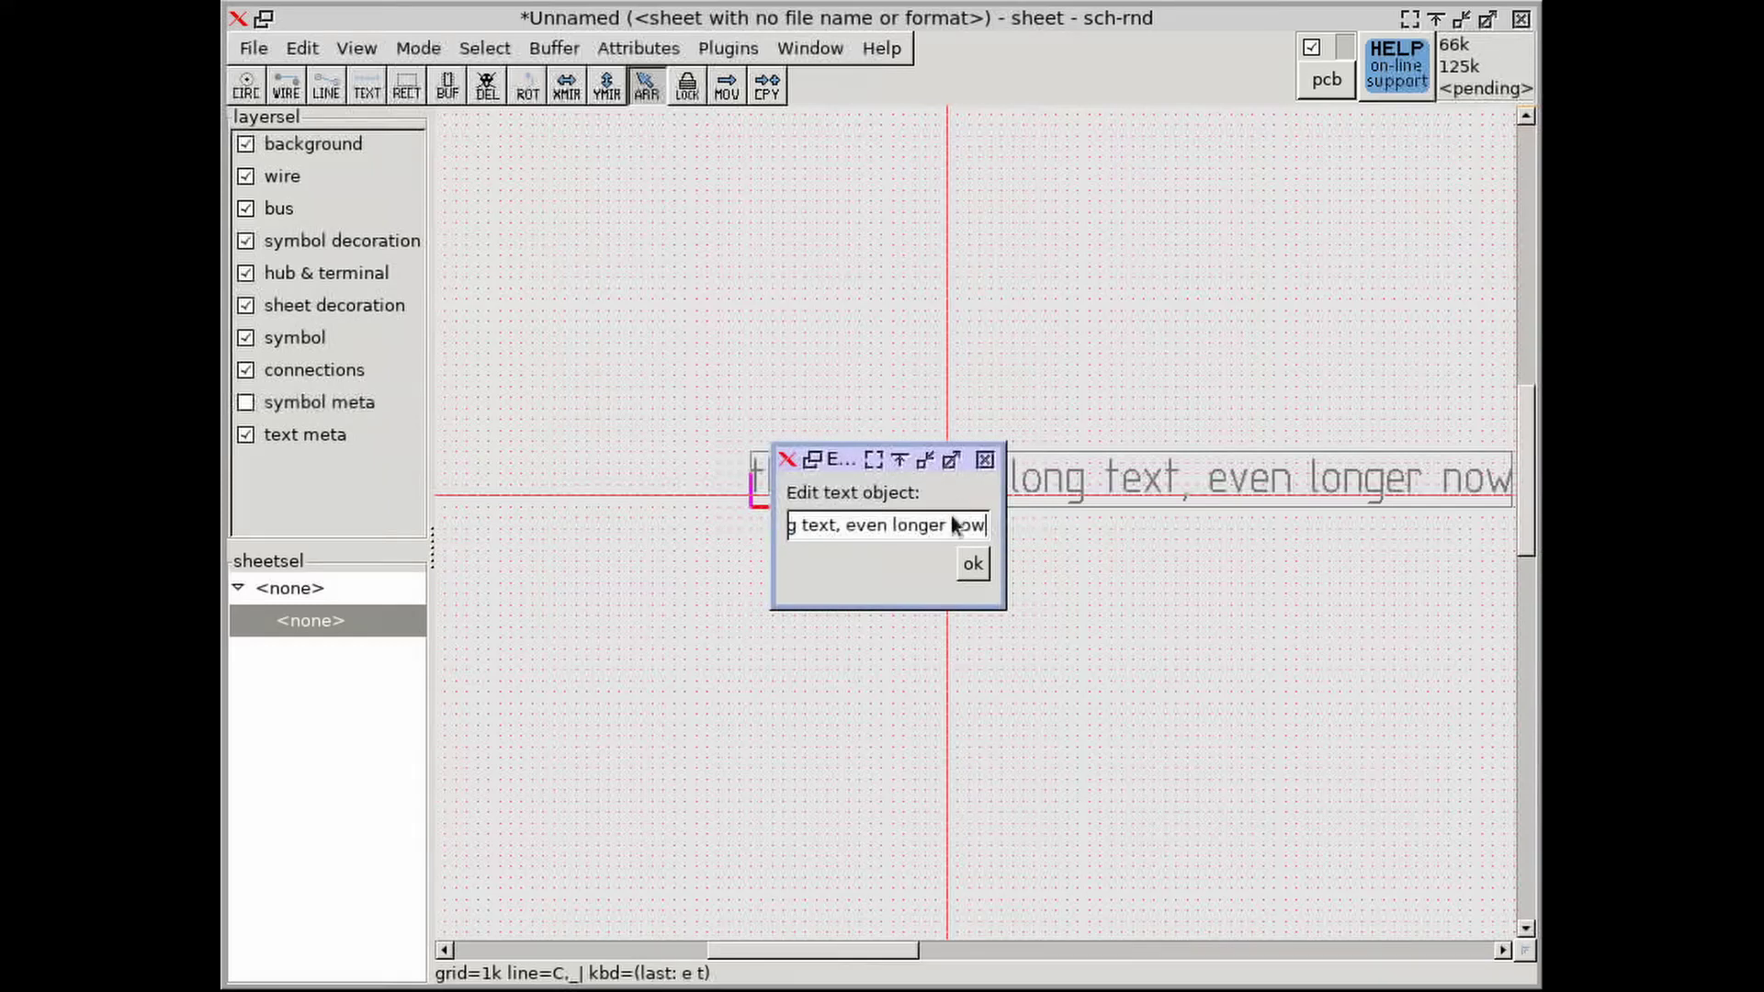
key("BackSpace")
key("BackSpace")
key("BackSpace")
key("BackSpace")
key("BackSpace")
key("BackSpace")
key("BackSpace")
key("BackSpace")
key("BackSpace")
key("BackSpace")
key("BackSpace")
key("BackSpace")
key("BackSpace")
key("BackSpace")
key("BackSpace")
key("BackSpace")
key("BackSpace")
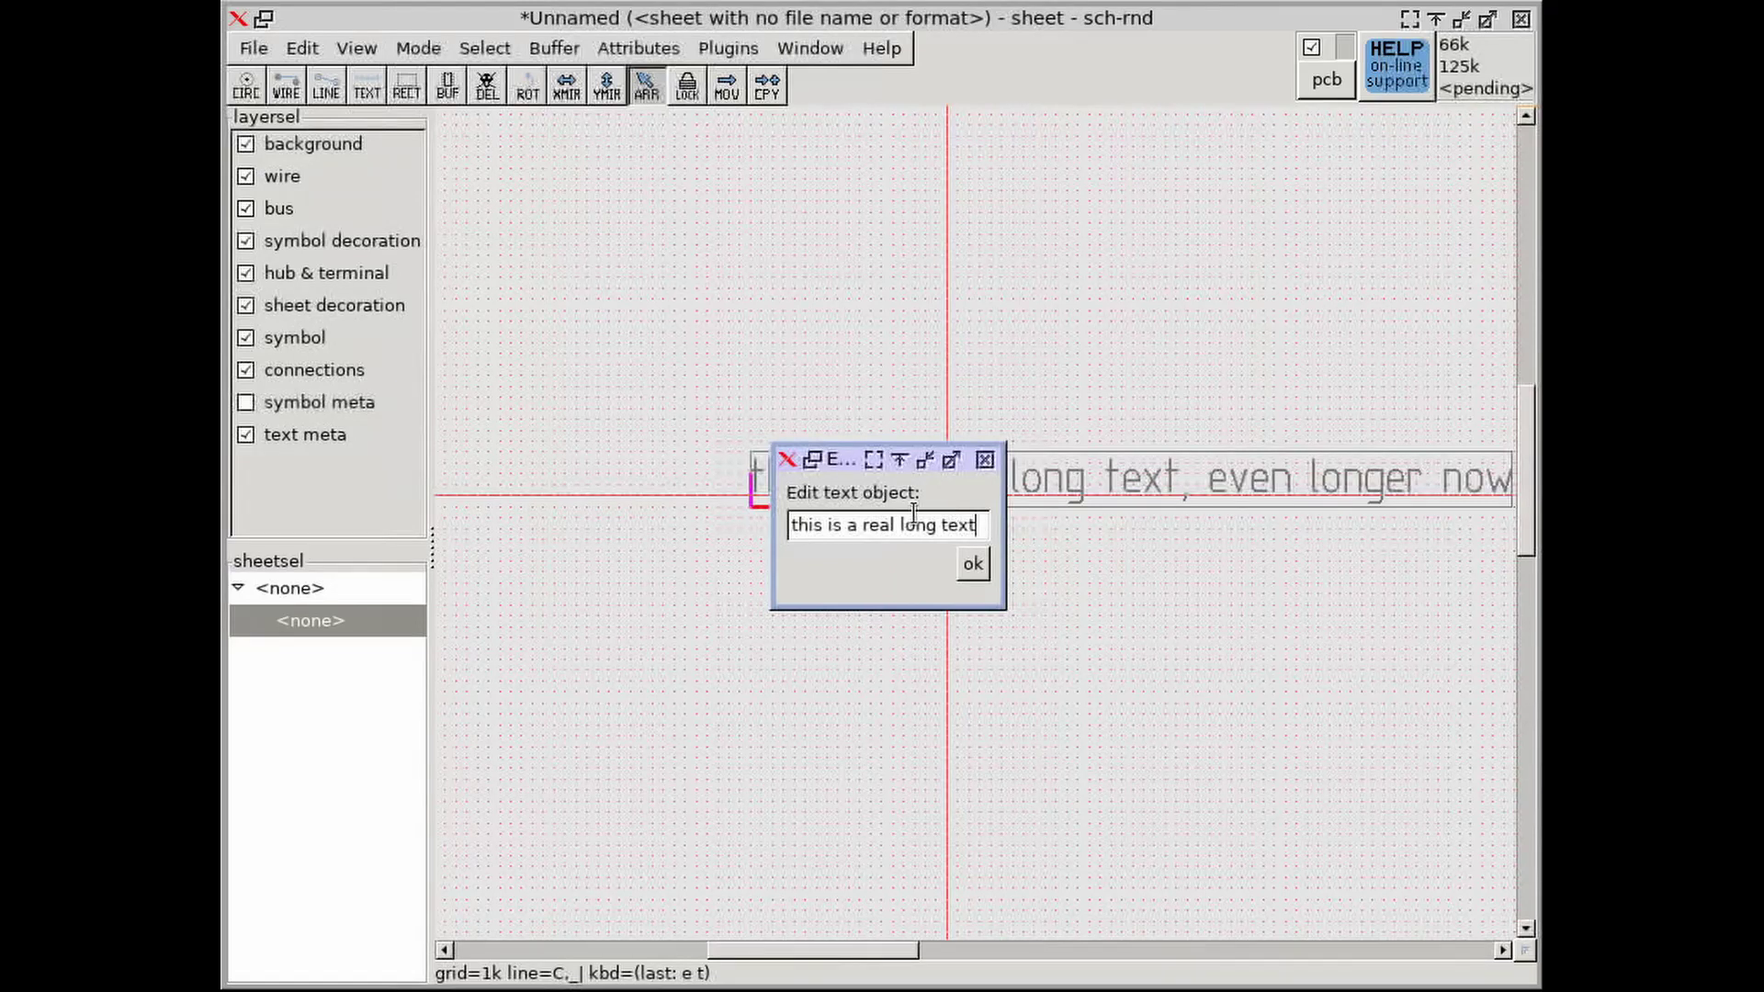
left_click_drag(895, 525, 855, 524)
key("BackSpace")
left_click(974, 566)
scroll(905, 501, "up", 2)
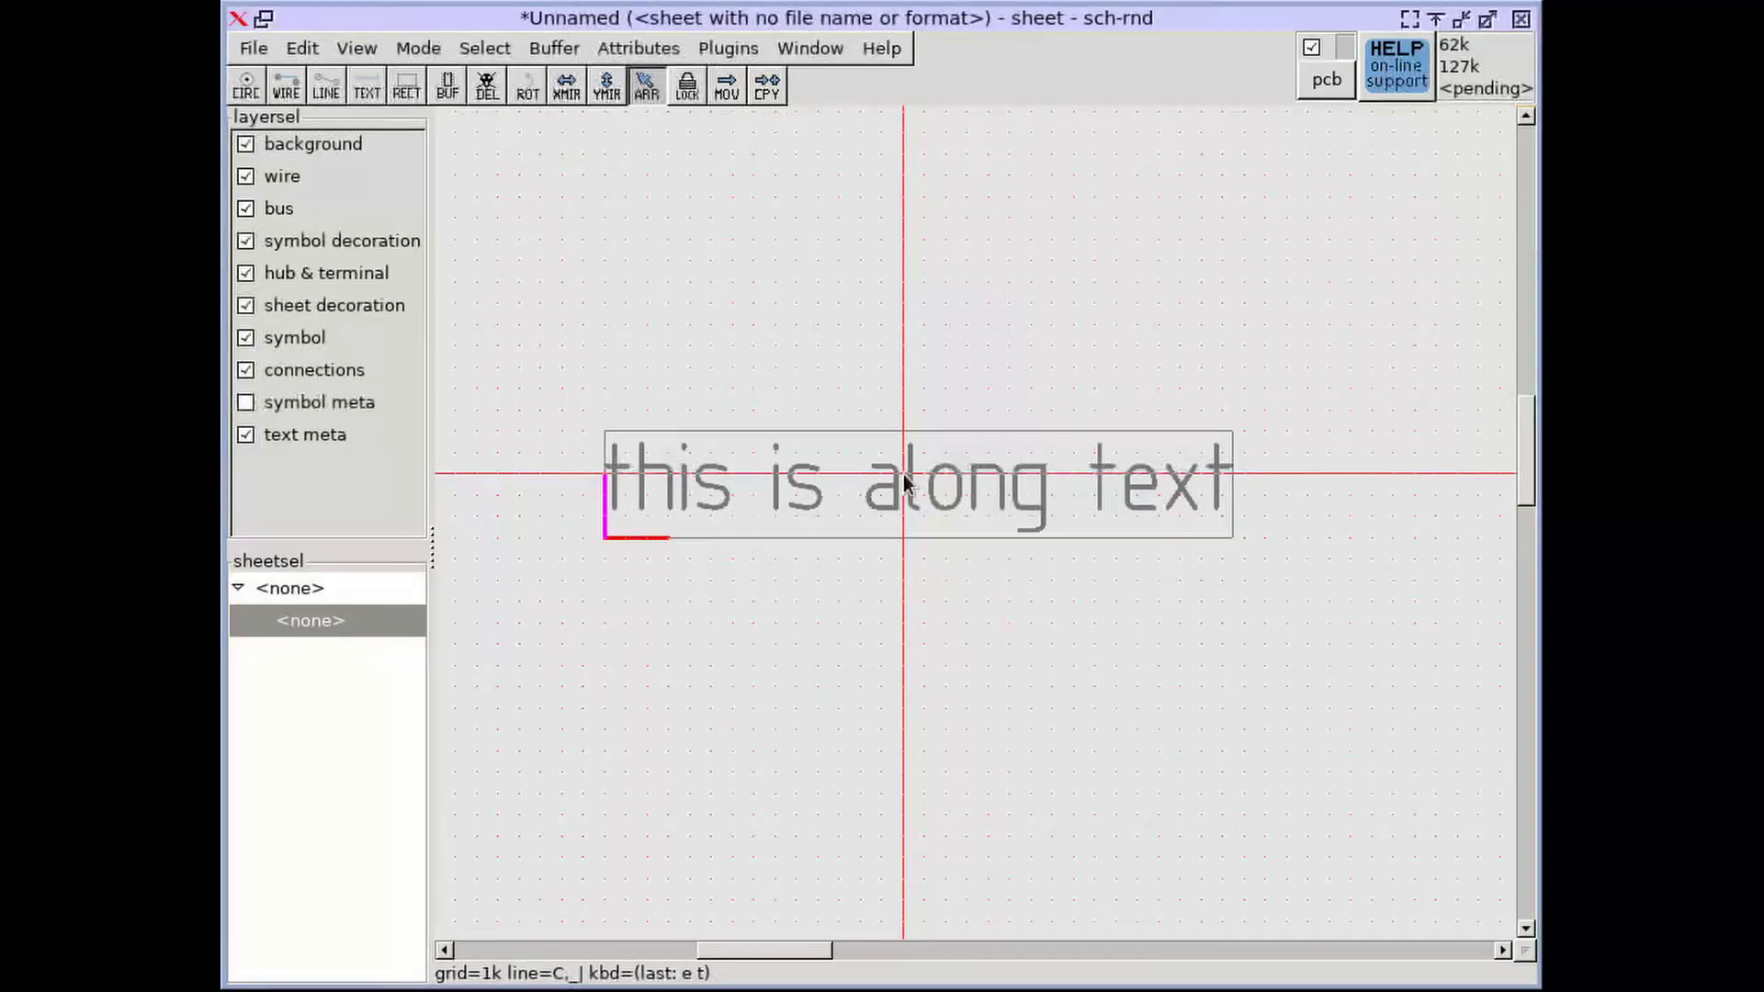
- Reinsert 'real' so the text reads 'this is a real long text'
key("e")
key("t")
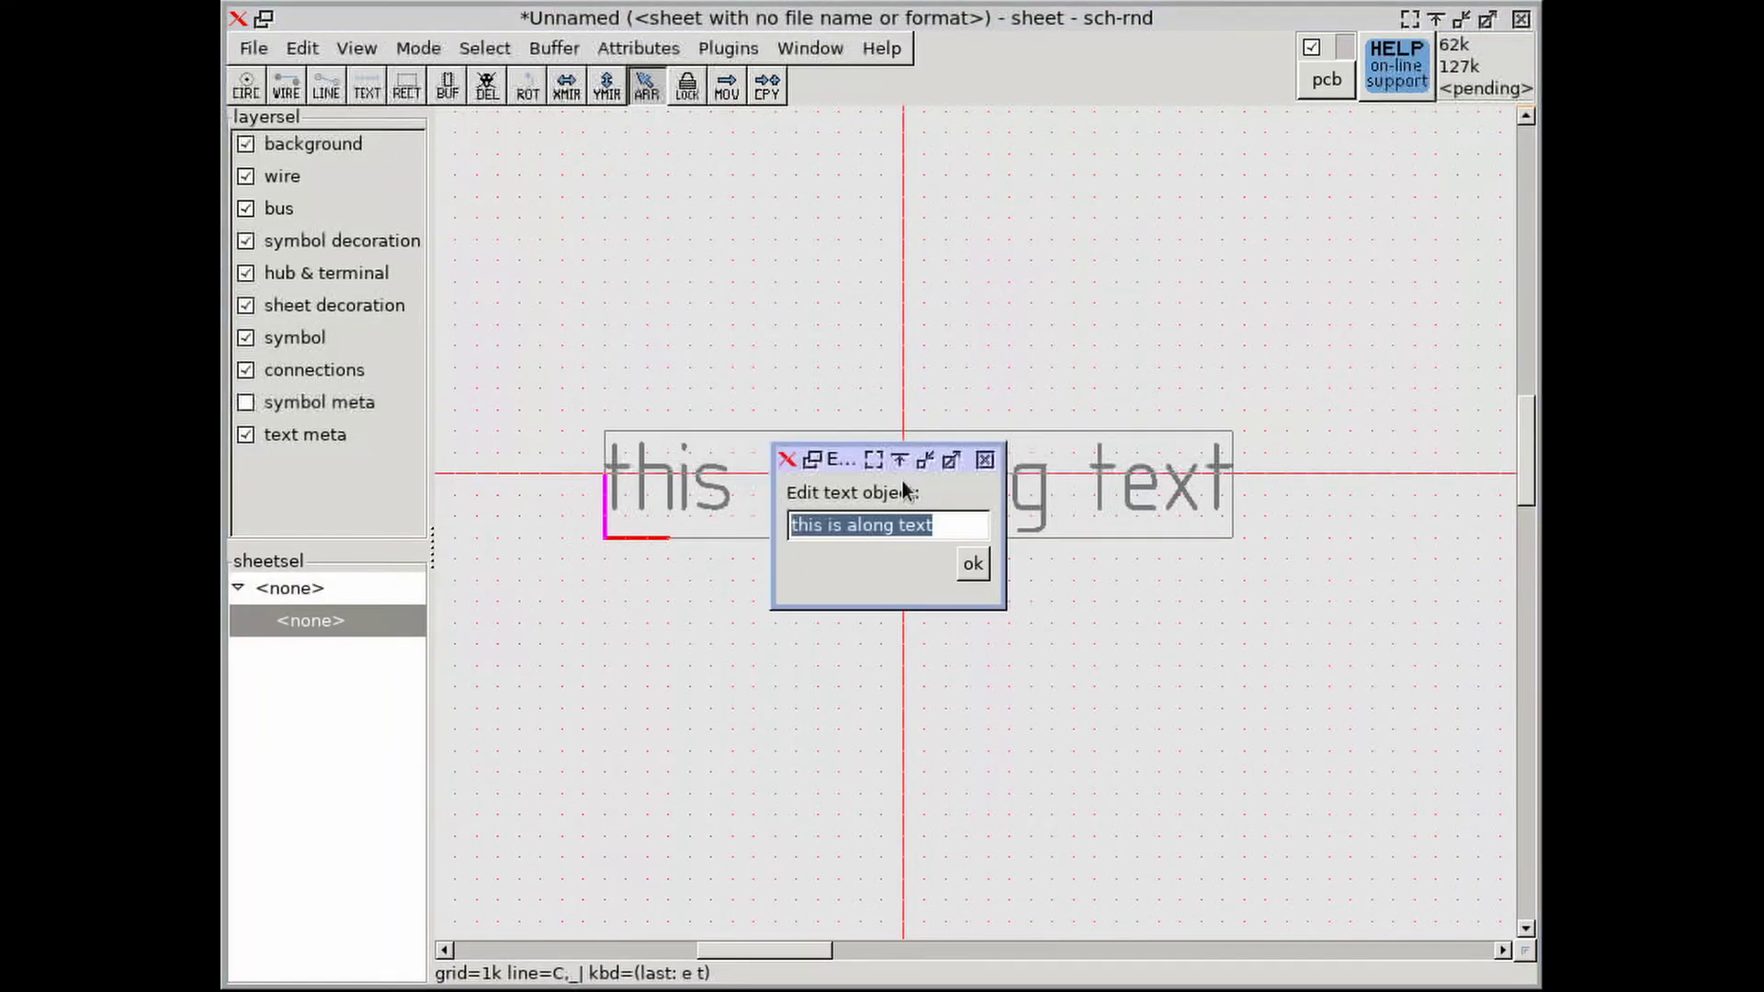
left_click(846, 529)
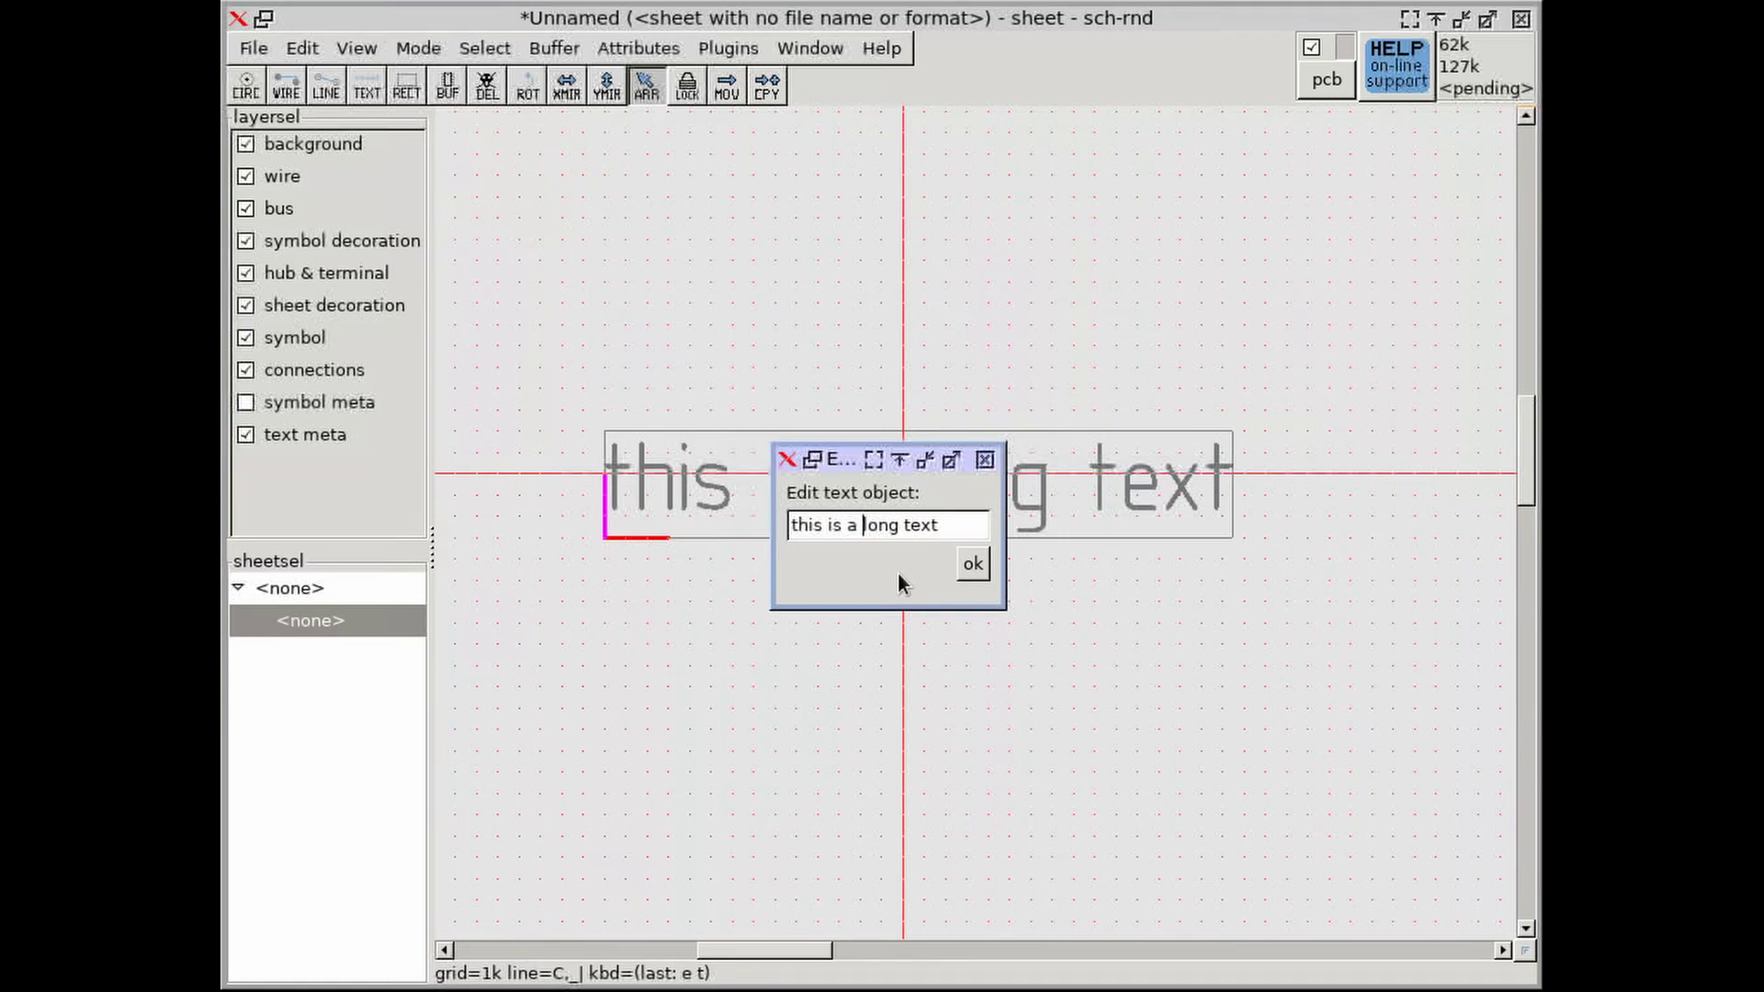
type("real")
left_click(970, 564)
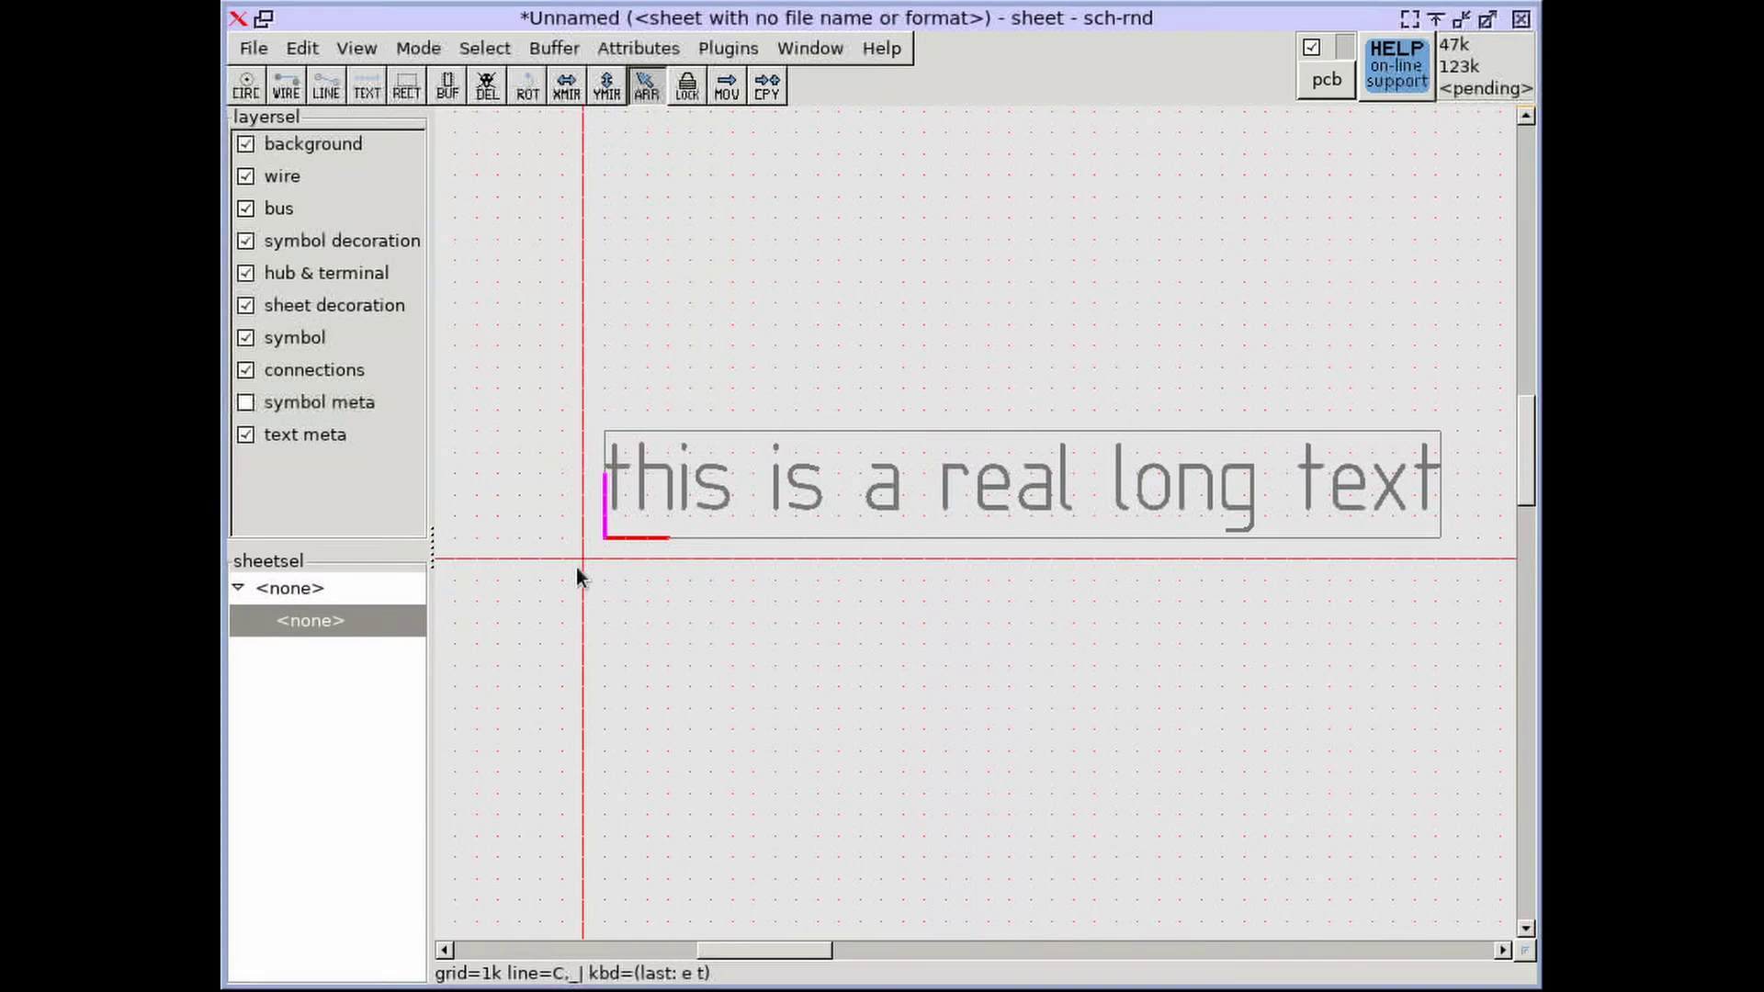
- Mirror the text horizontally with XMIR so it anchors at its right end
scroll(576, 566, "down", 2)
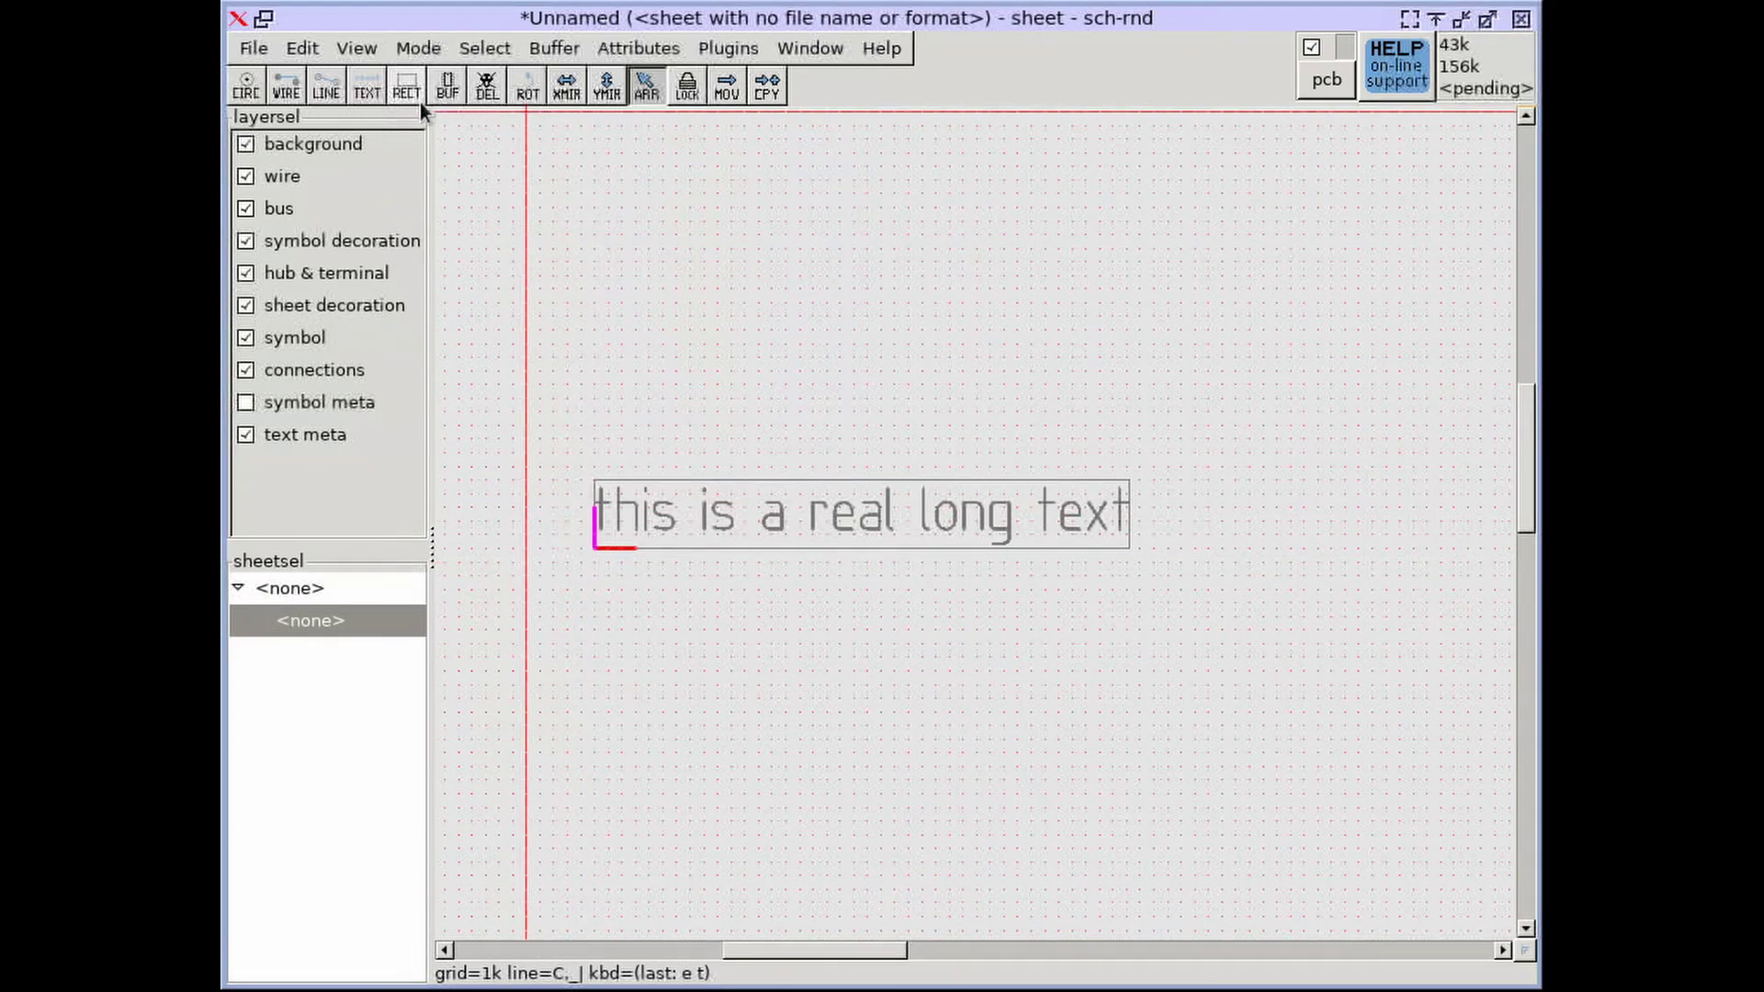
left_click(567, 85)
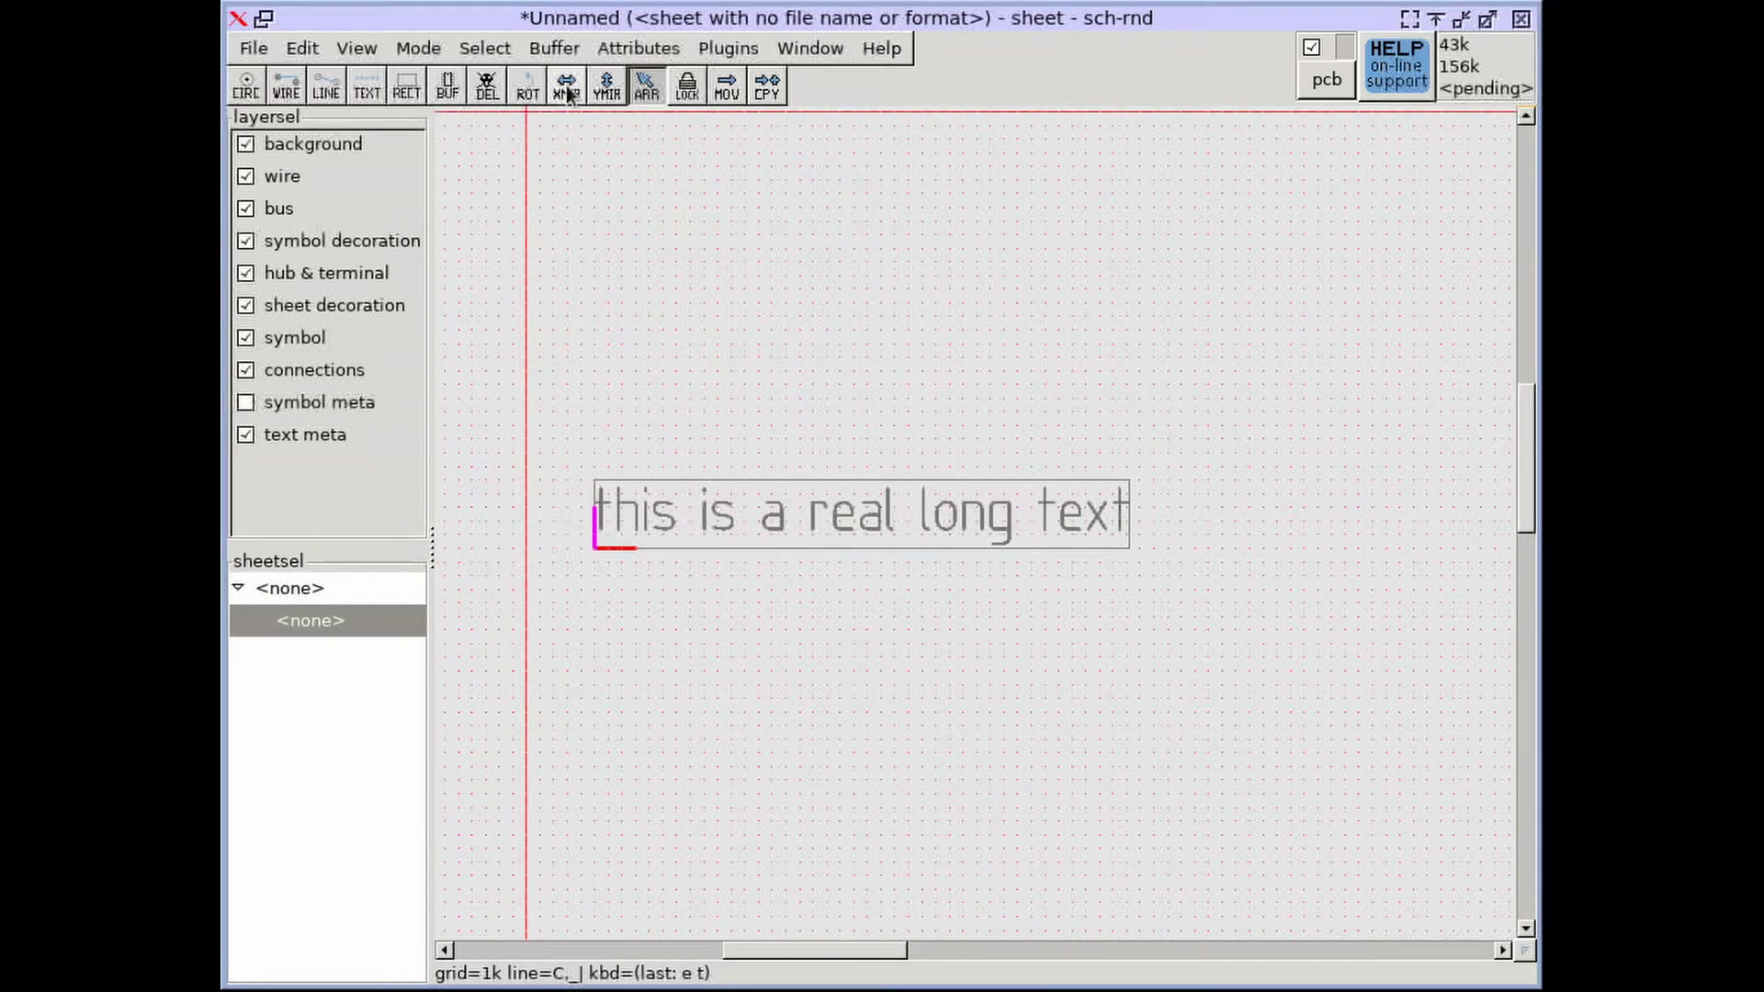
left_click(816, 521)
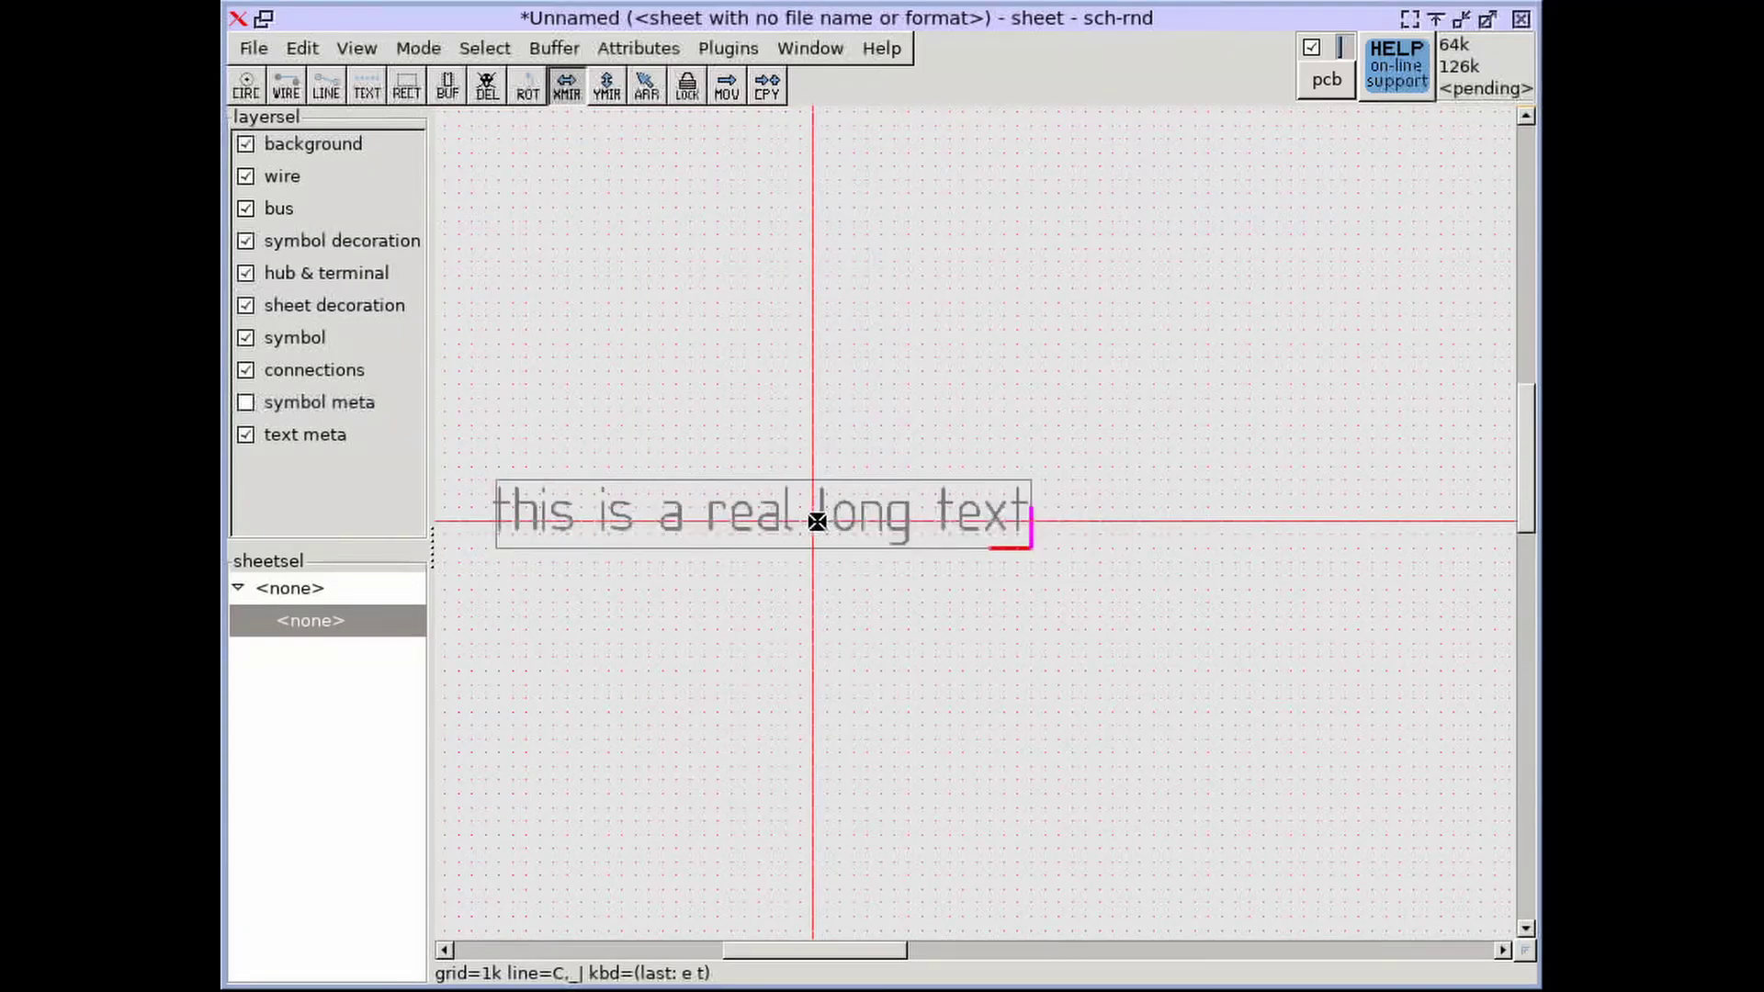
key("Escape")
- Append 'to the left' so the text reads 'this is a real long text to the left'
key("e")
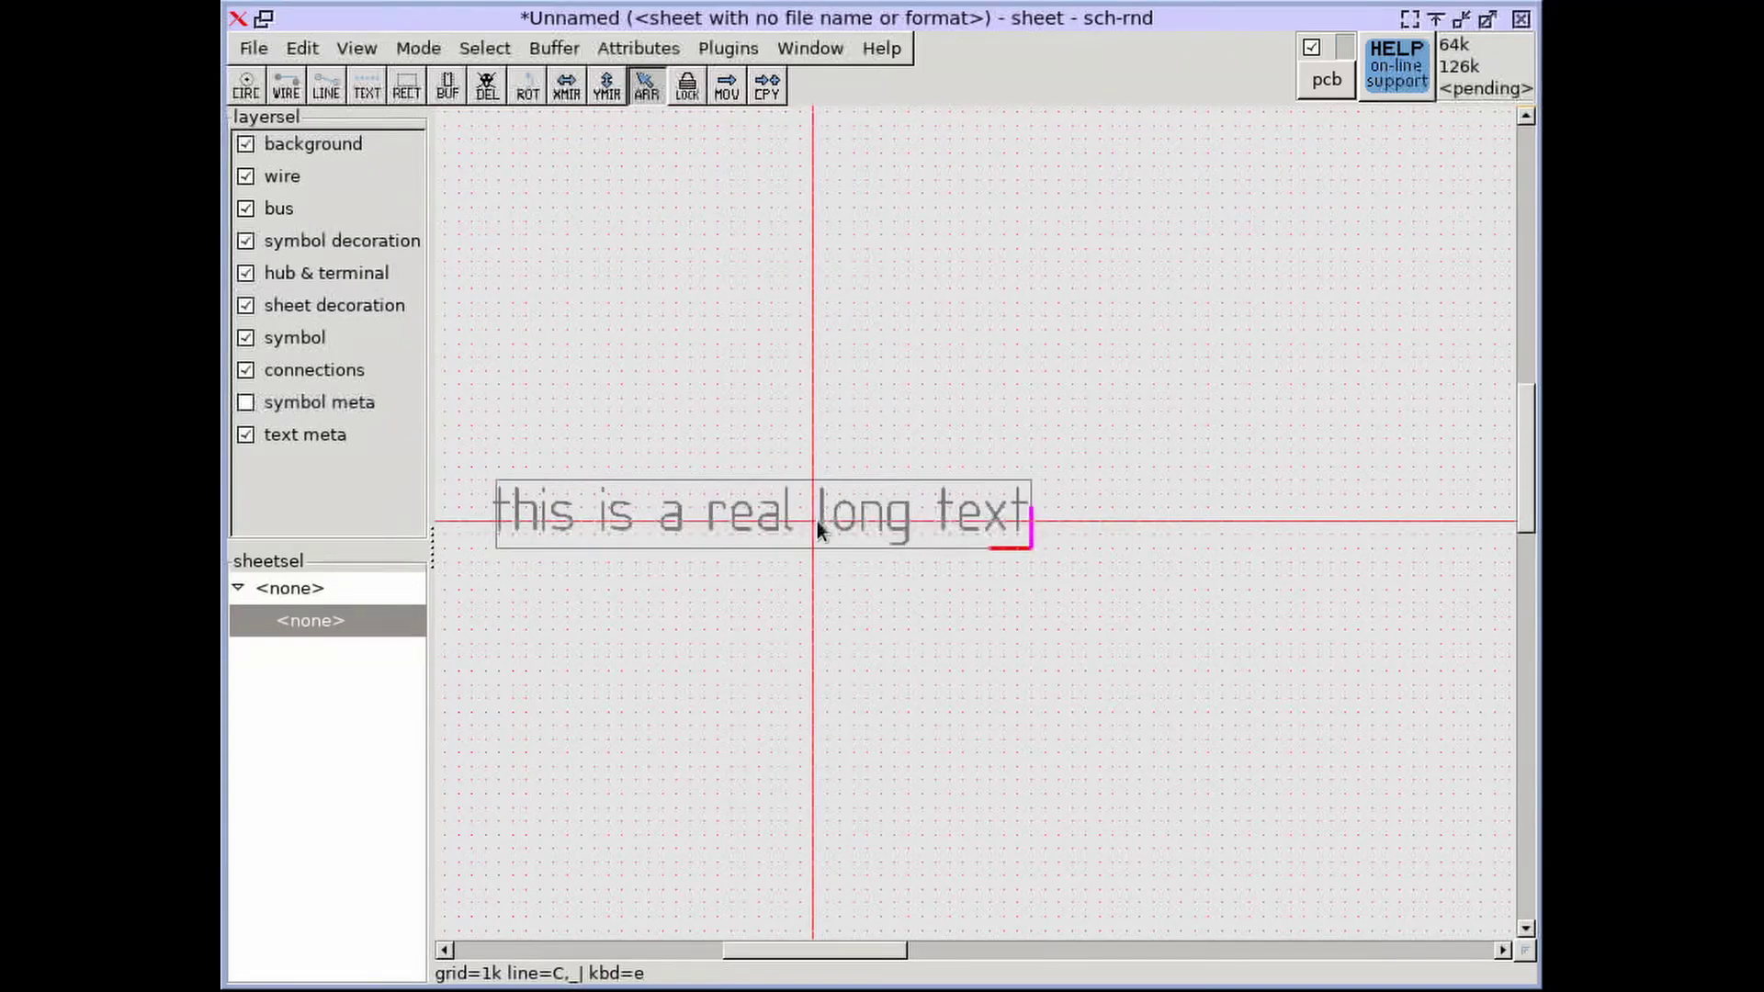
key("t")
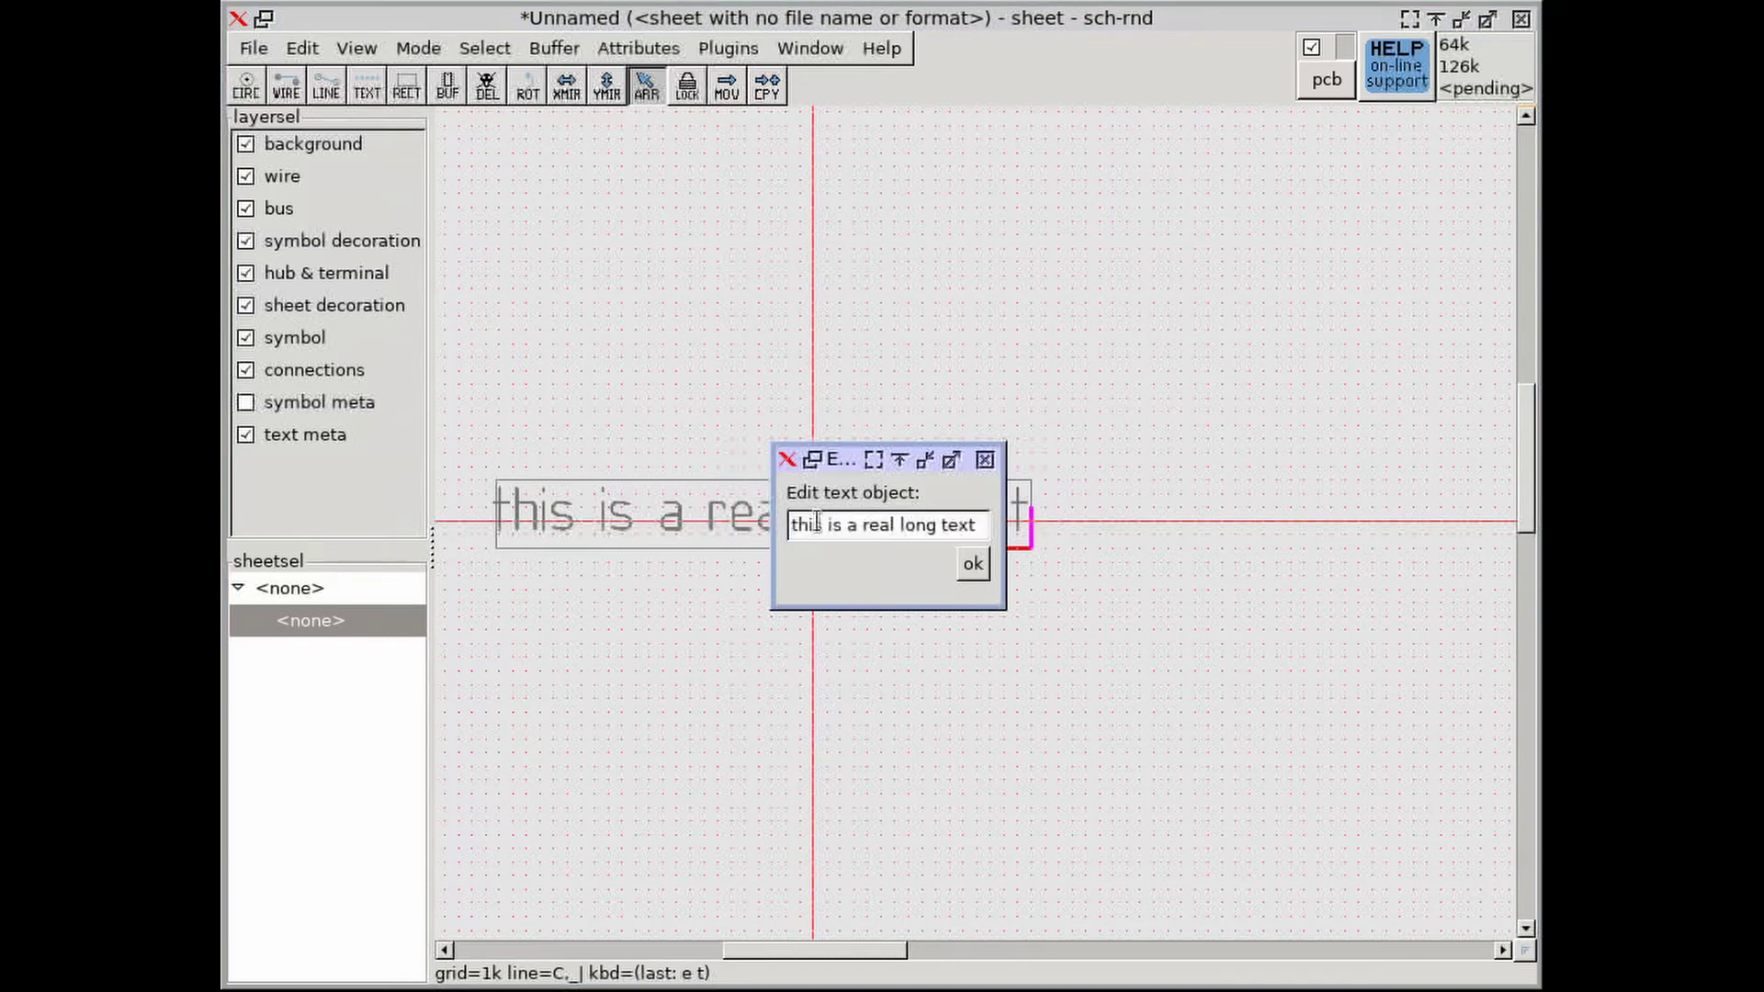
type("to the left")
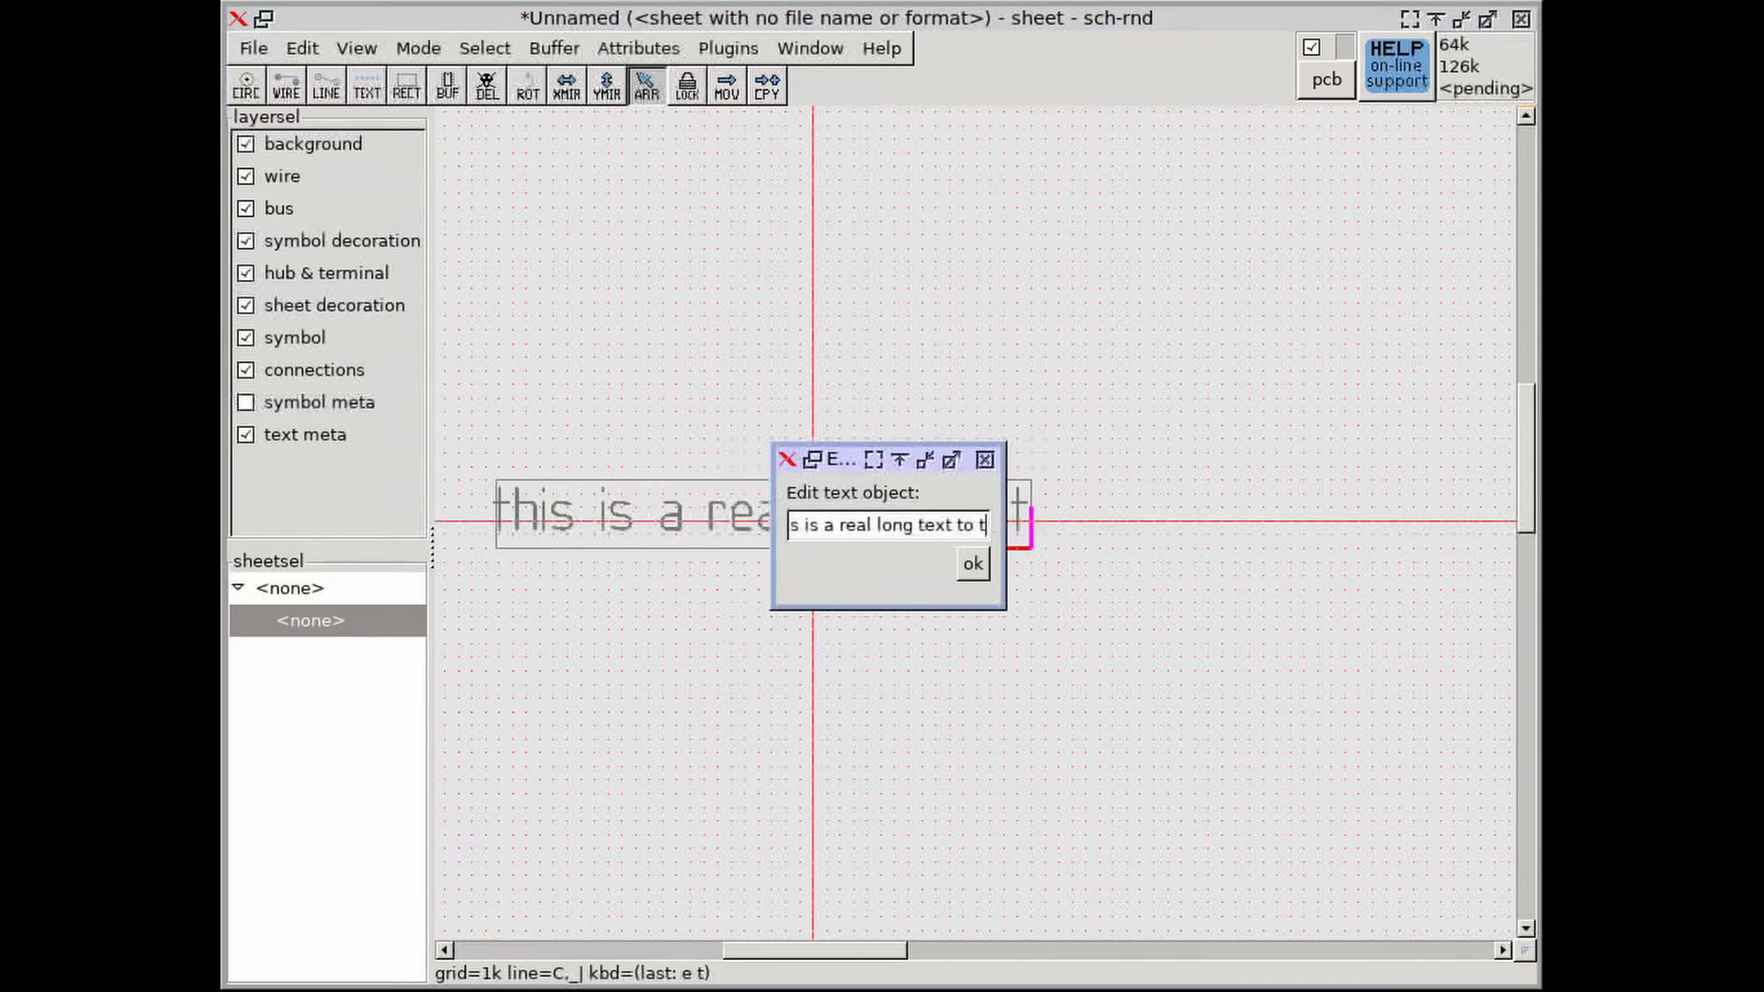
left_click(962, 563)
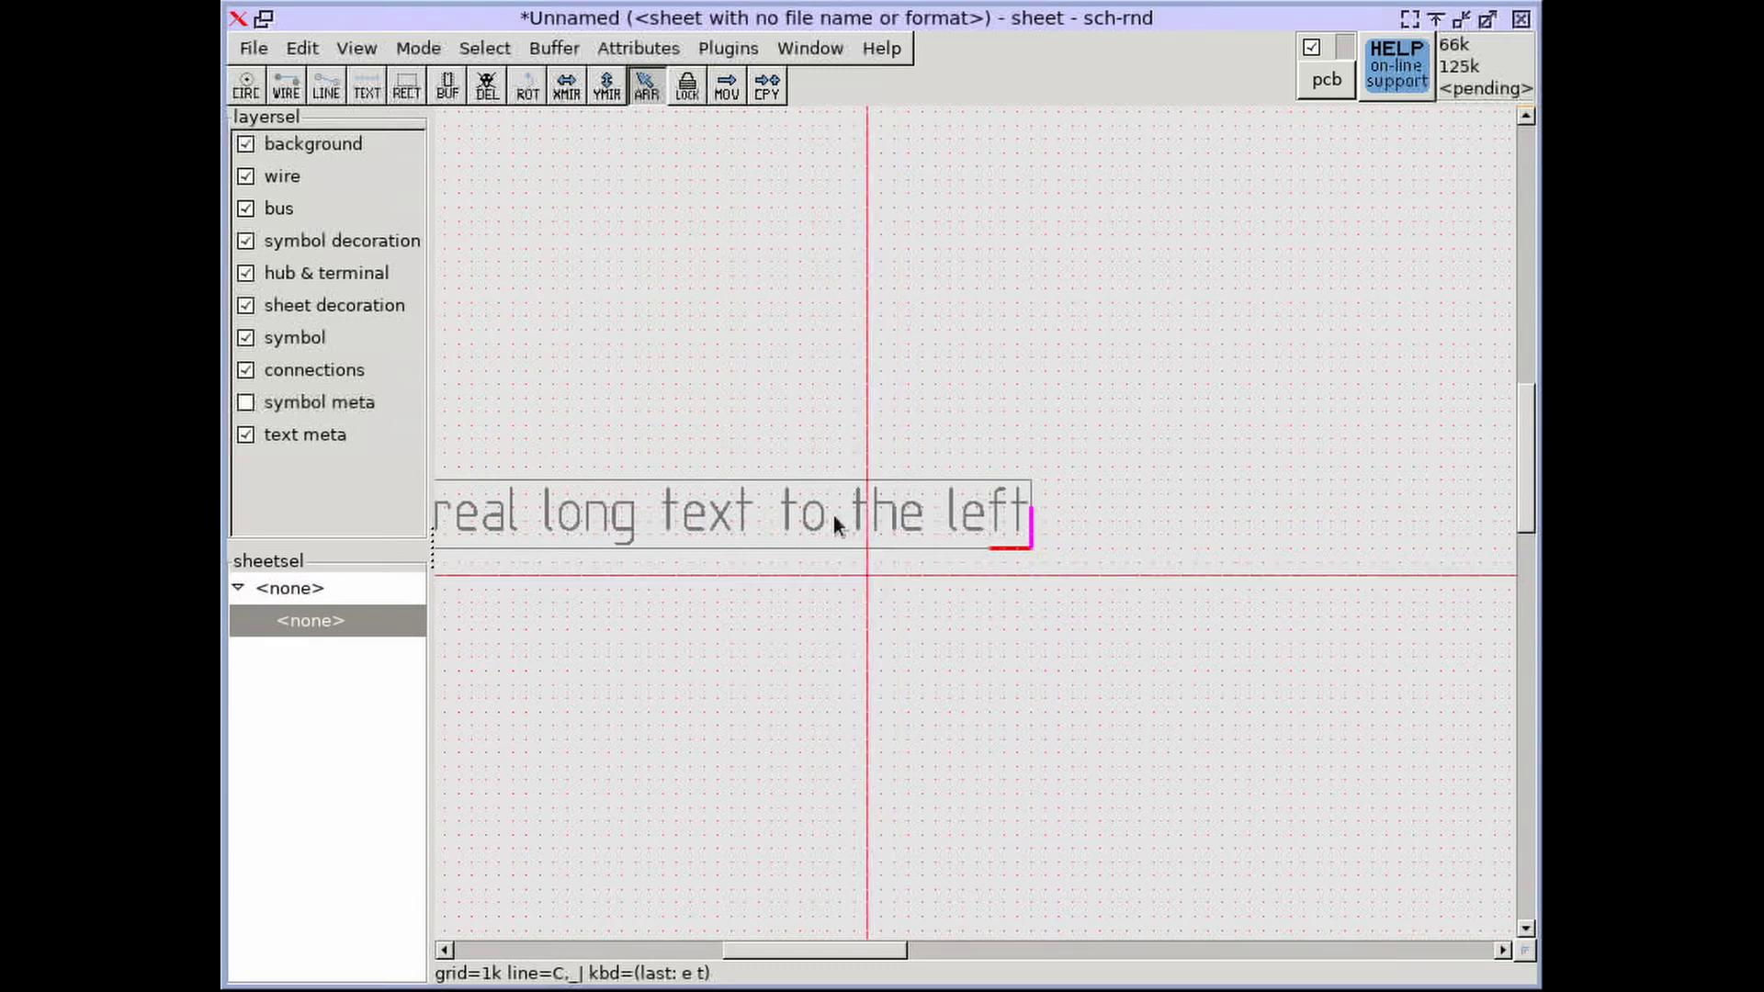
- Mirror the text horizontally again to restore its left anchor
left_click(568, 85)
left_click(700, 533)
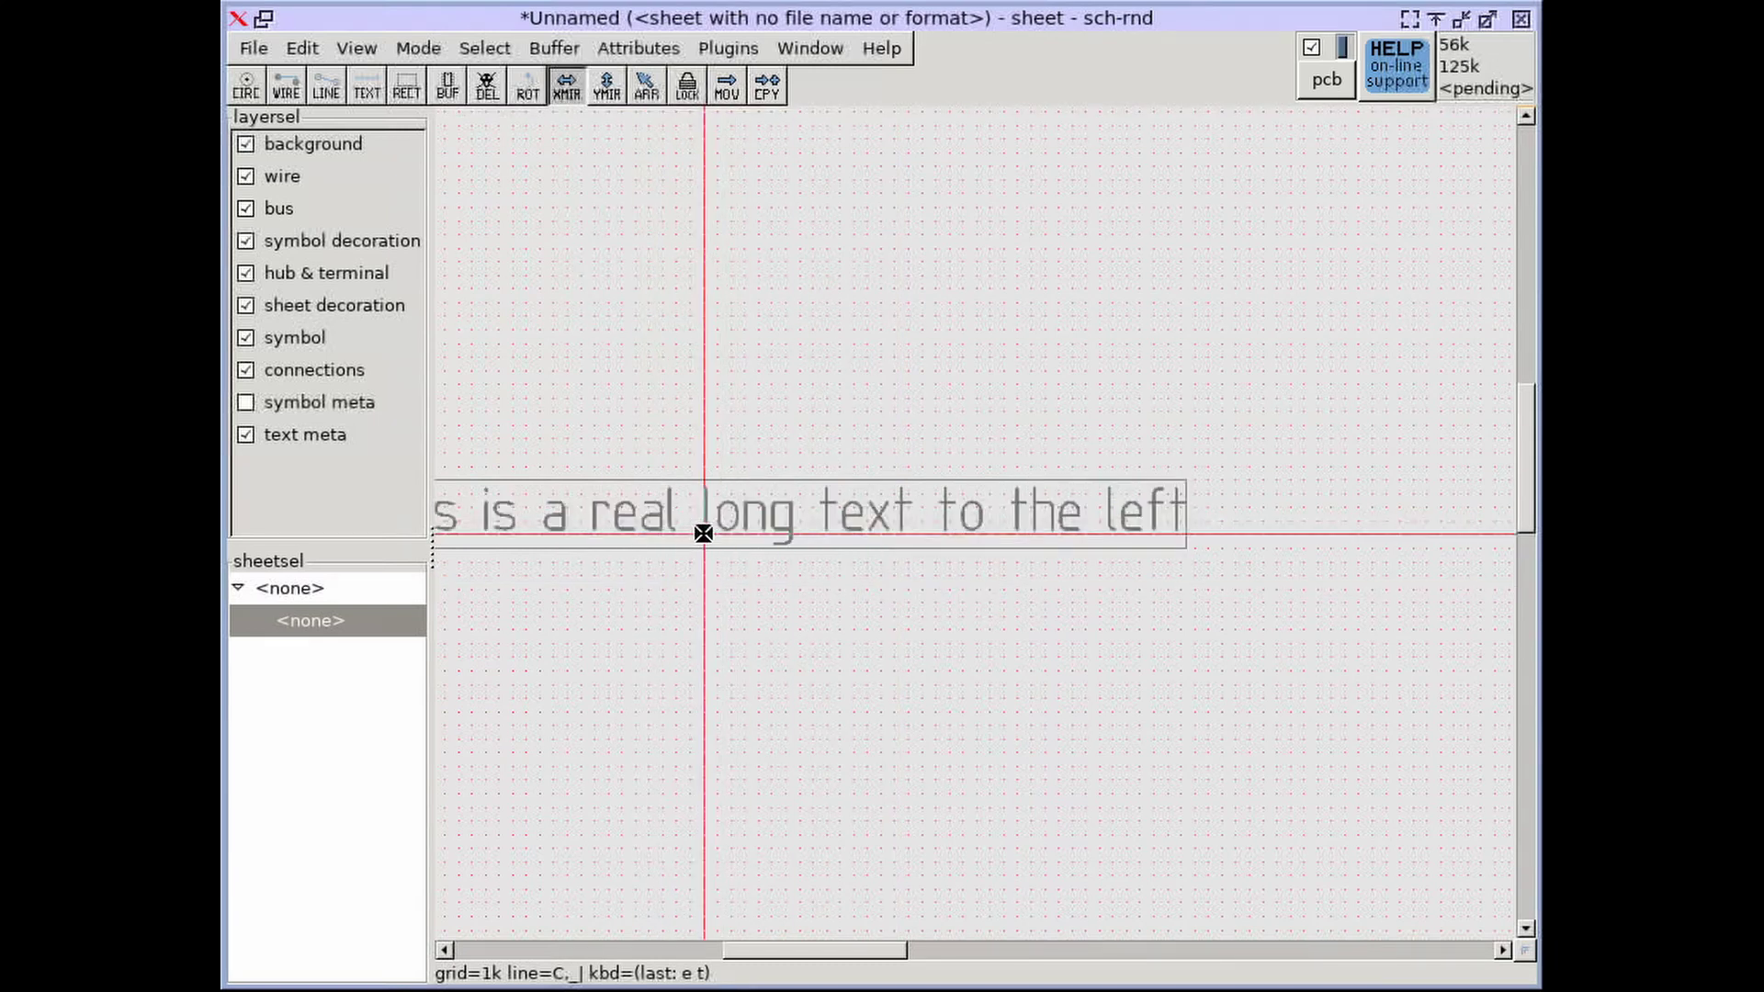
key("Escape")
right_click_drag(697, 615, 886, 638)
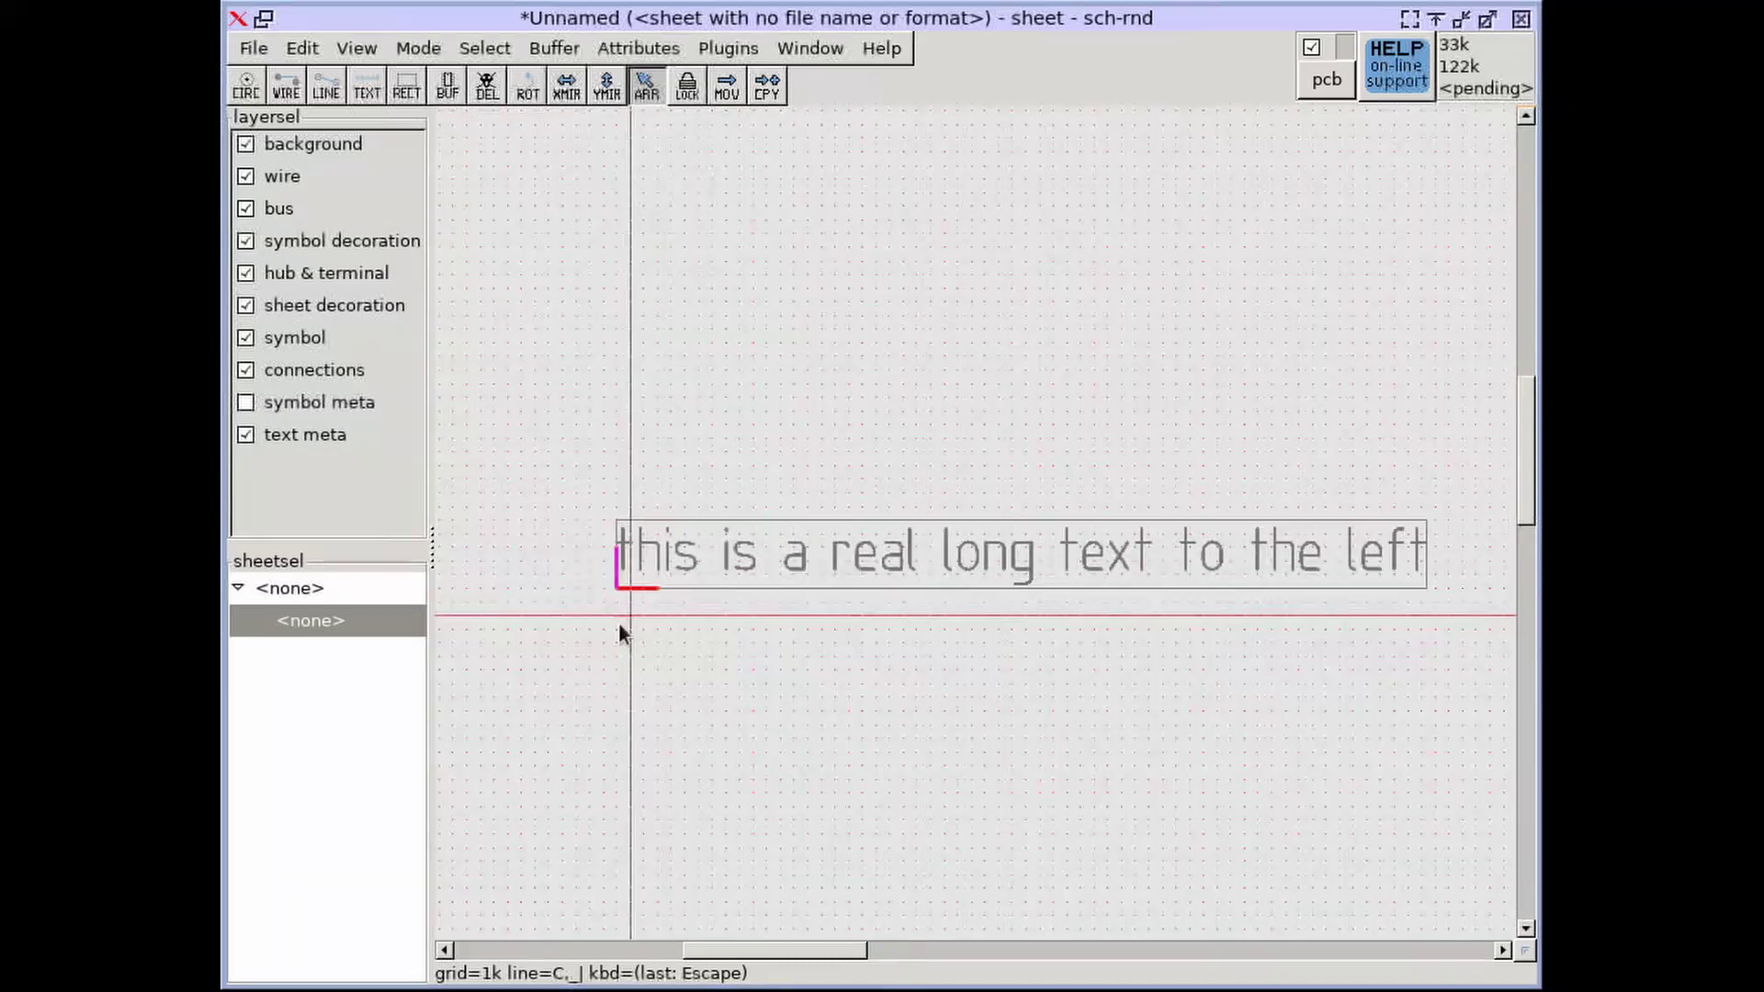
right_click_drag(619, 631, 528, 632)
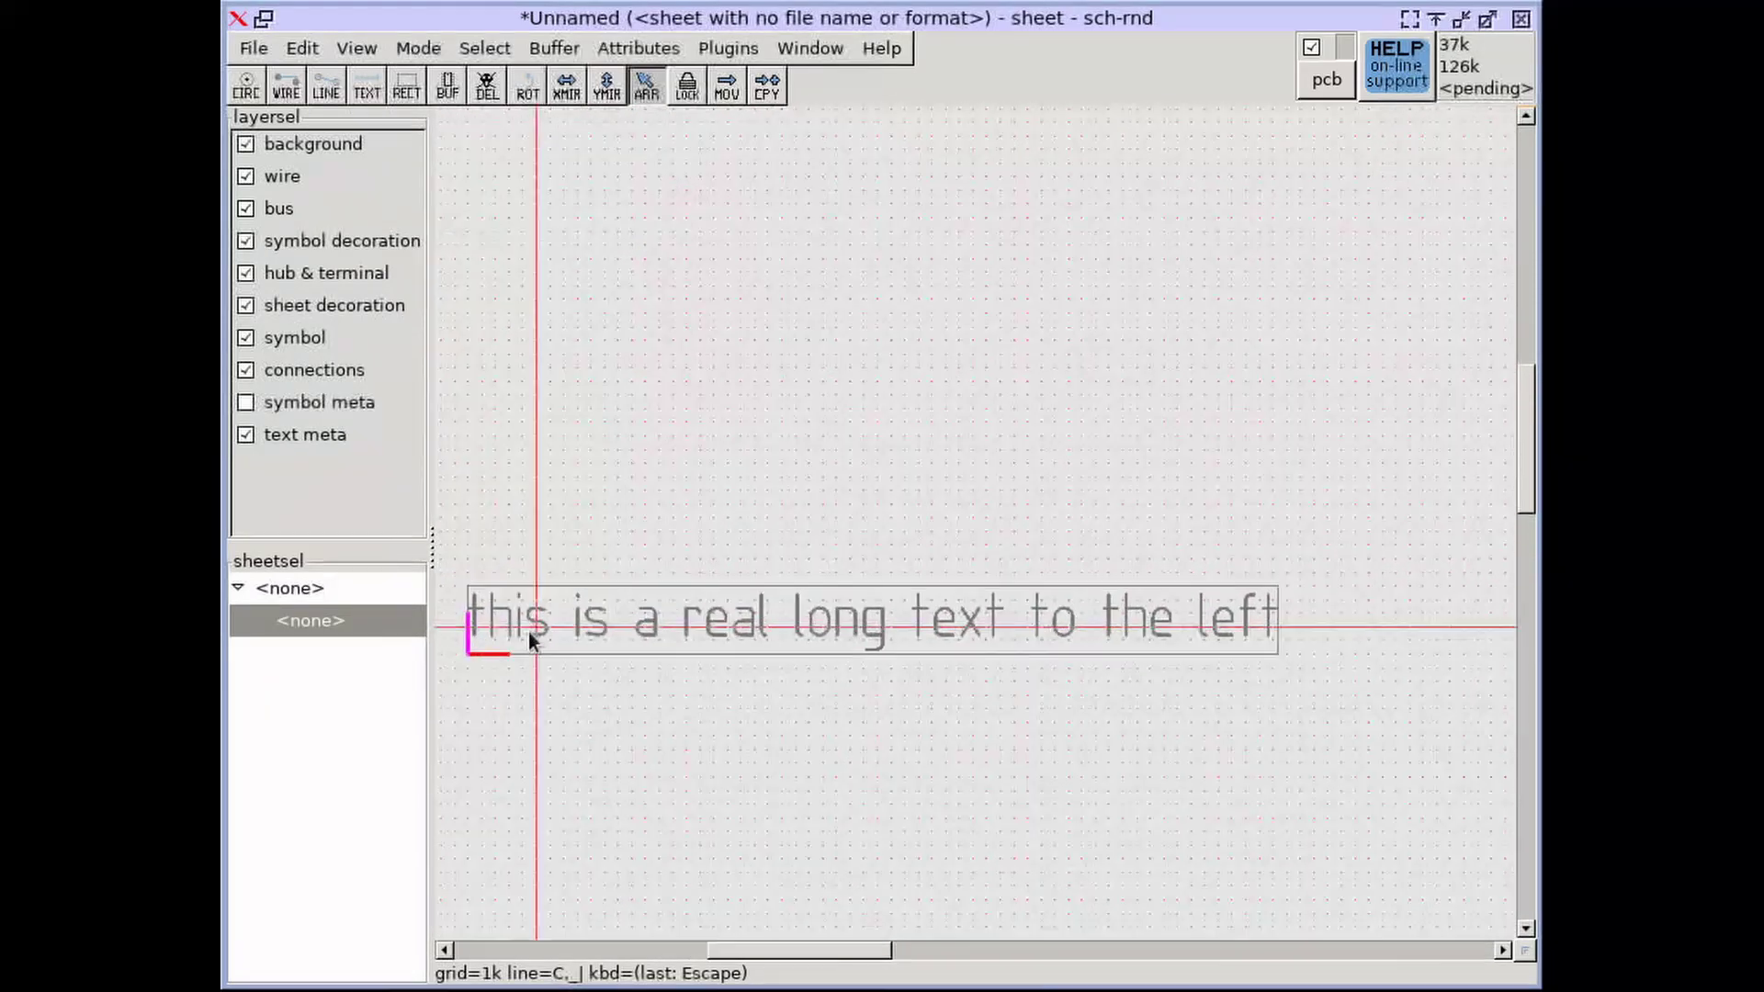
- Replace the ending 'left' with 'right....' in the text
key("e")
key("t")
key("End")
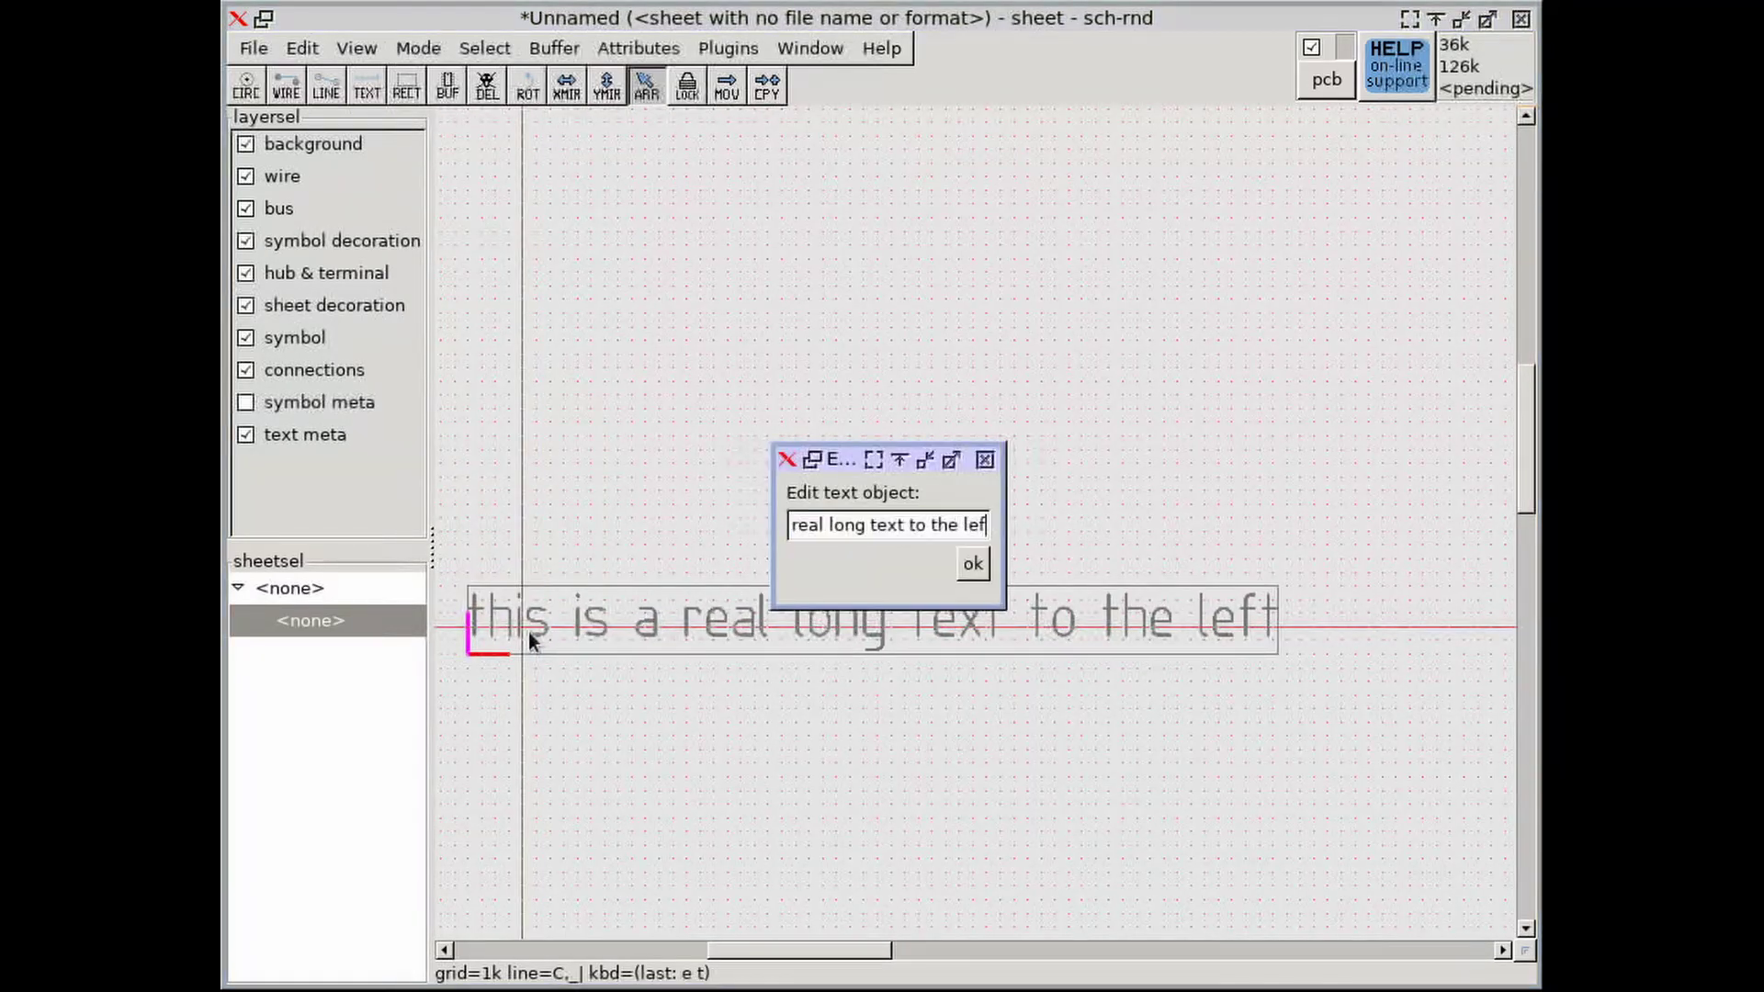
key("BackSpace")
key("BackSpace")
key("BackSpace")
key("BackSpace")
type("right....")
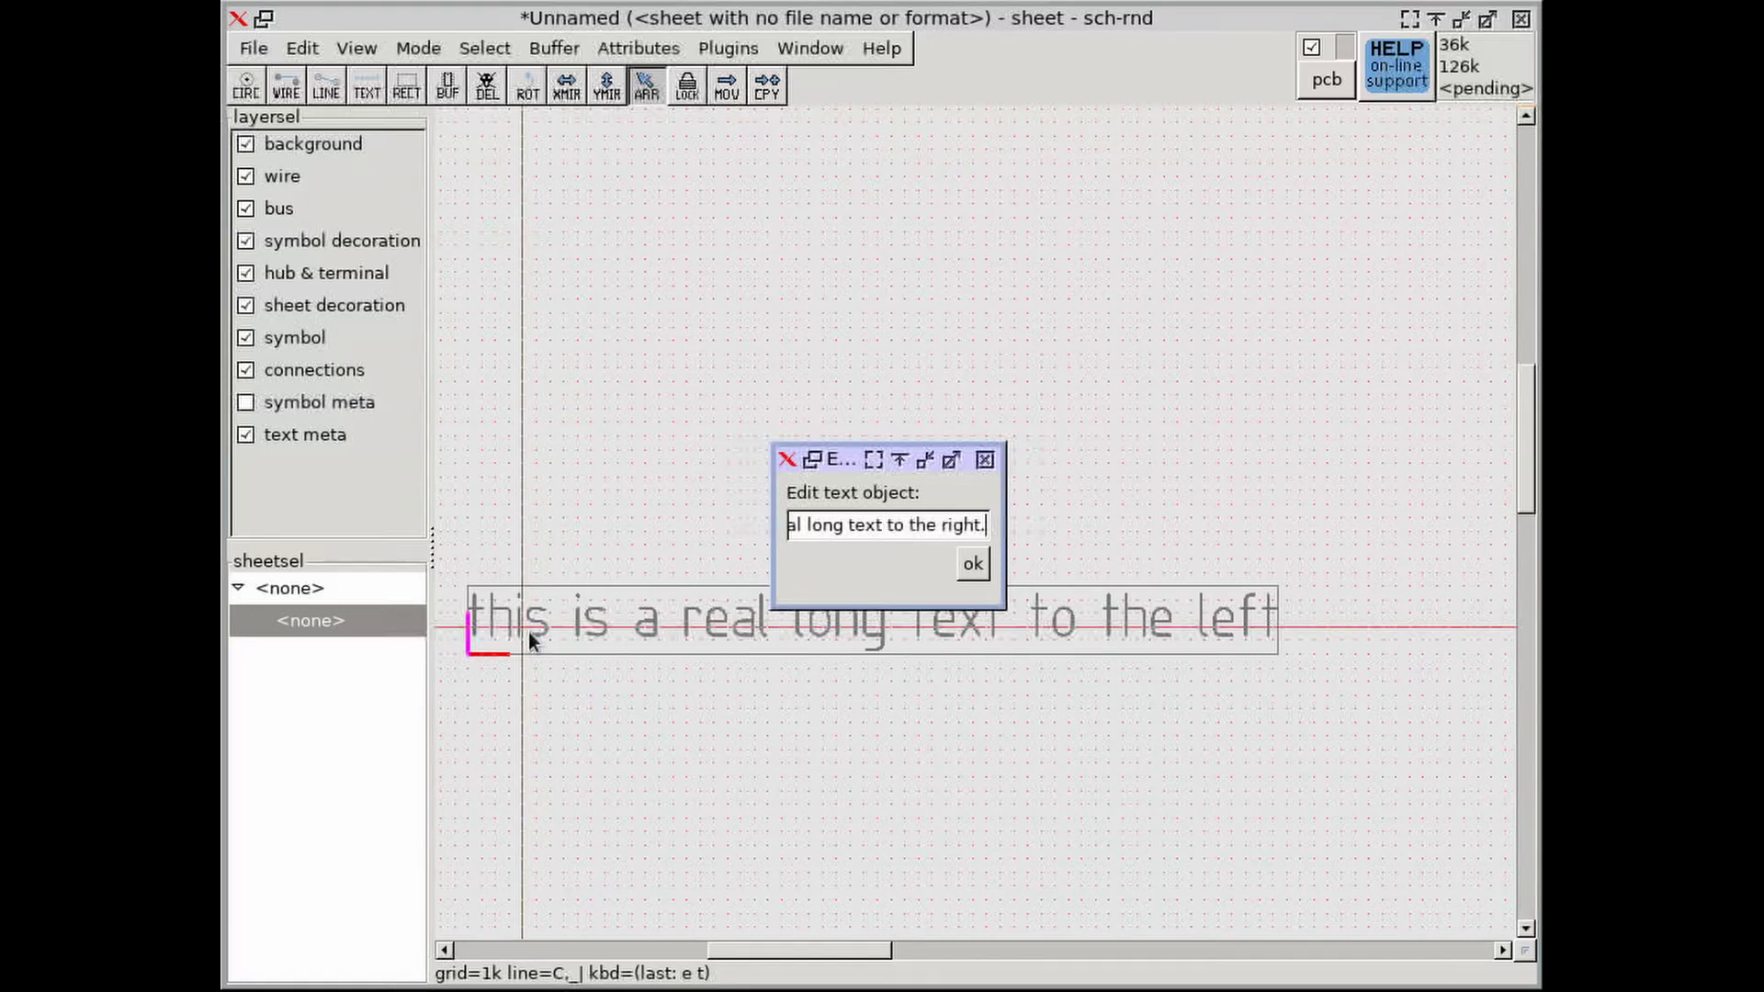
left_click(964, 564)
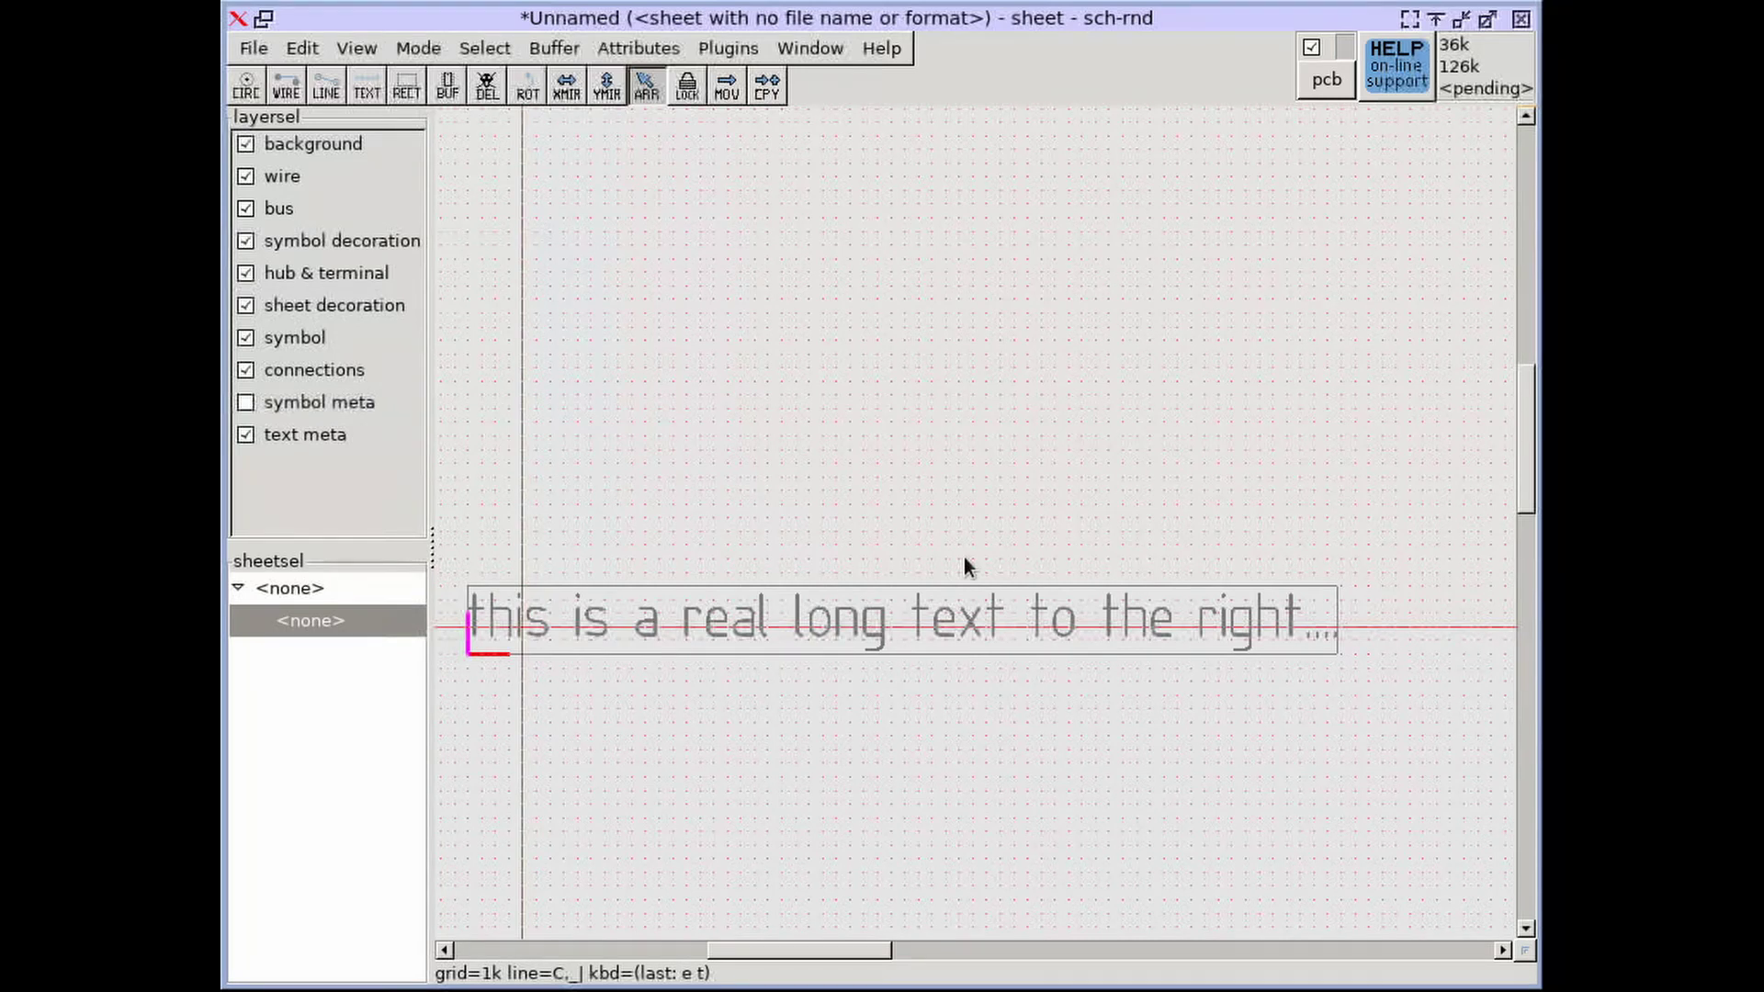
- Turn on the text's has_bbox property in the property editor so it fits its box
right_click(931, 628)
left_click(952, 639)
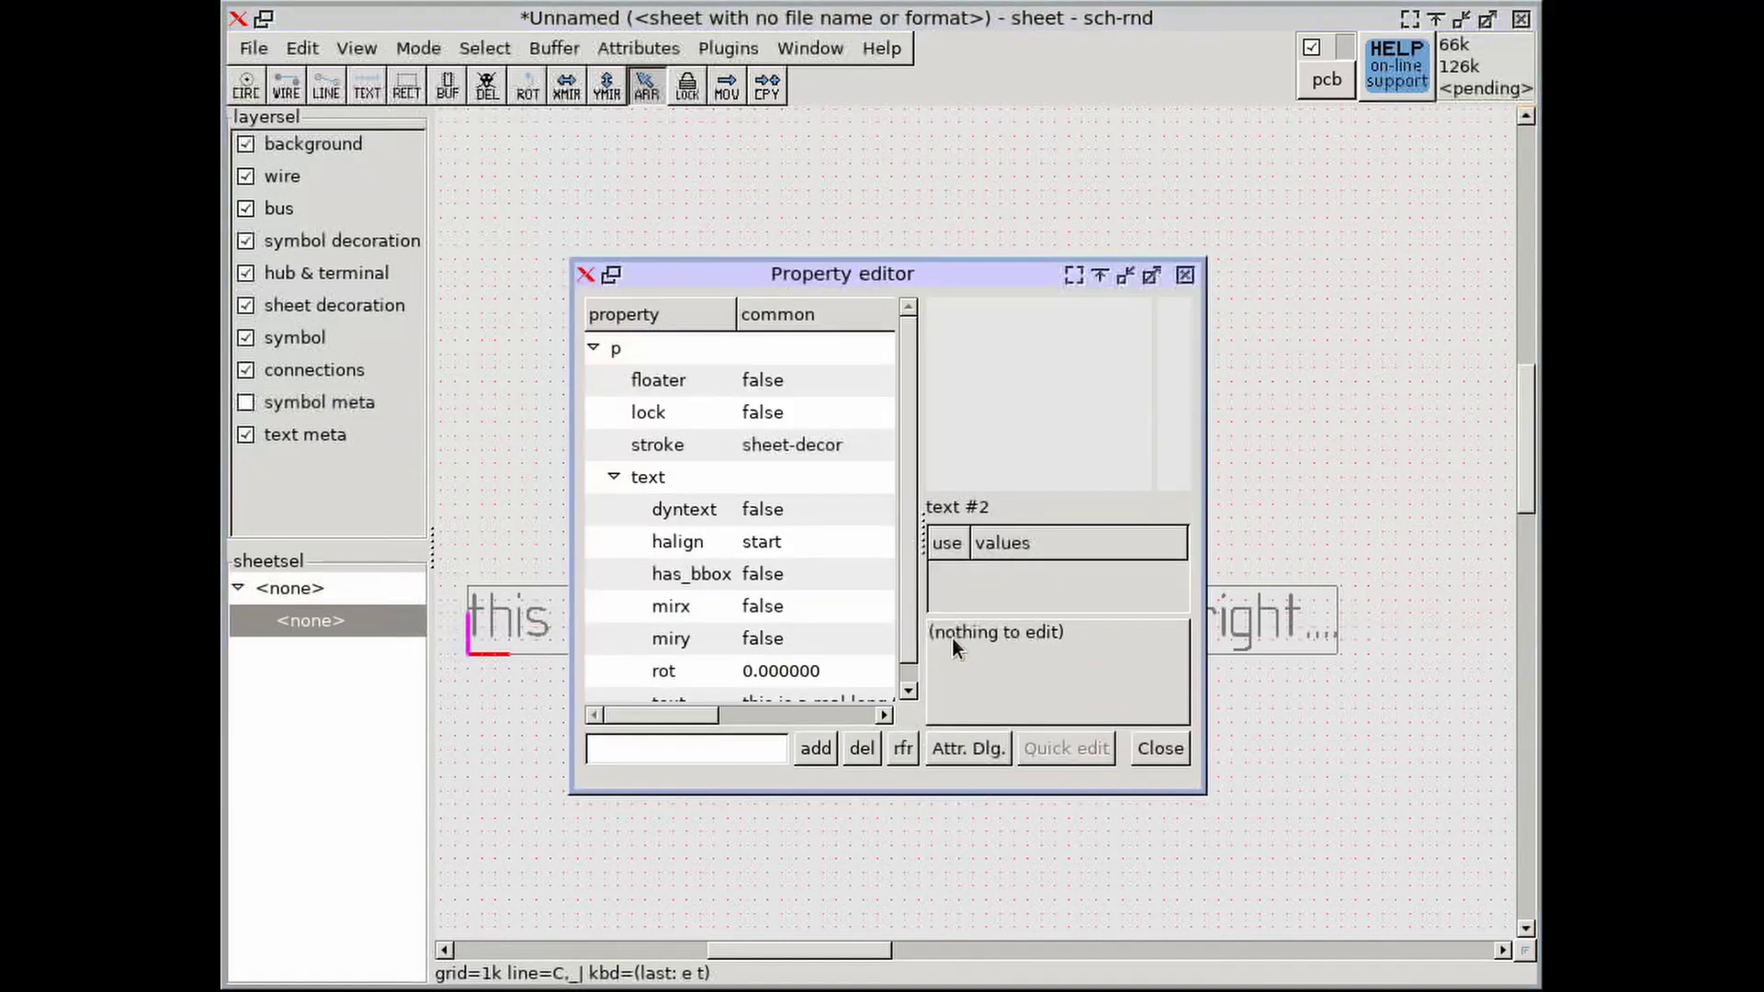
left_click(797, 573)
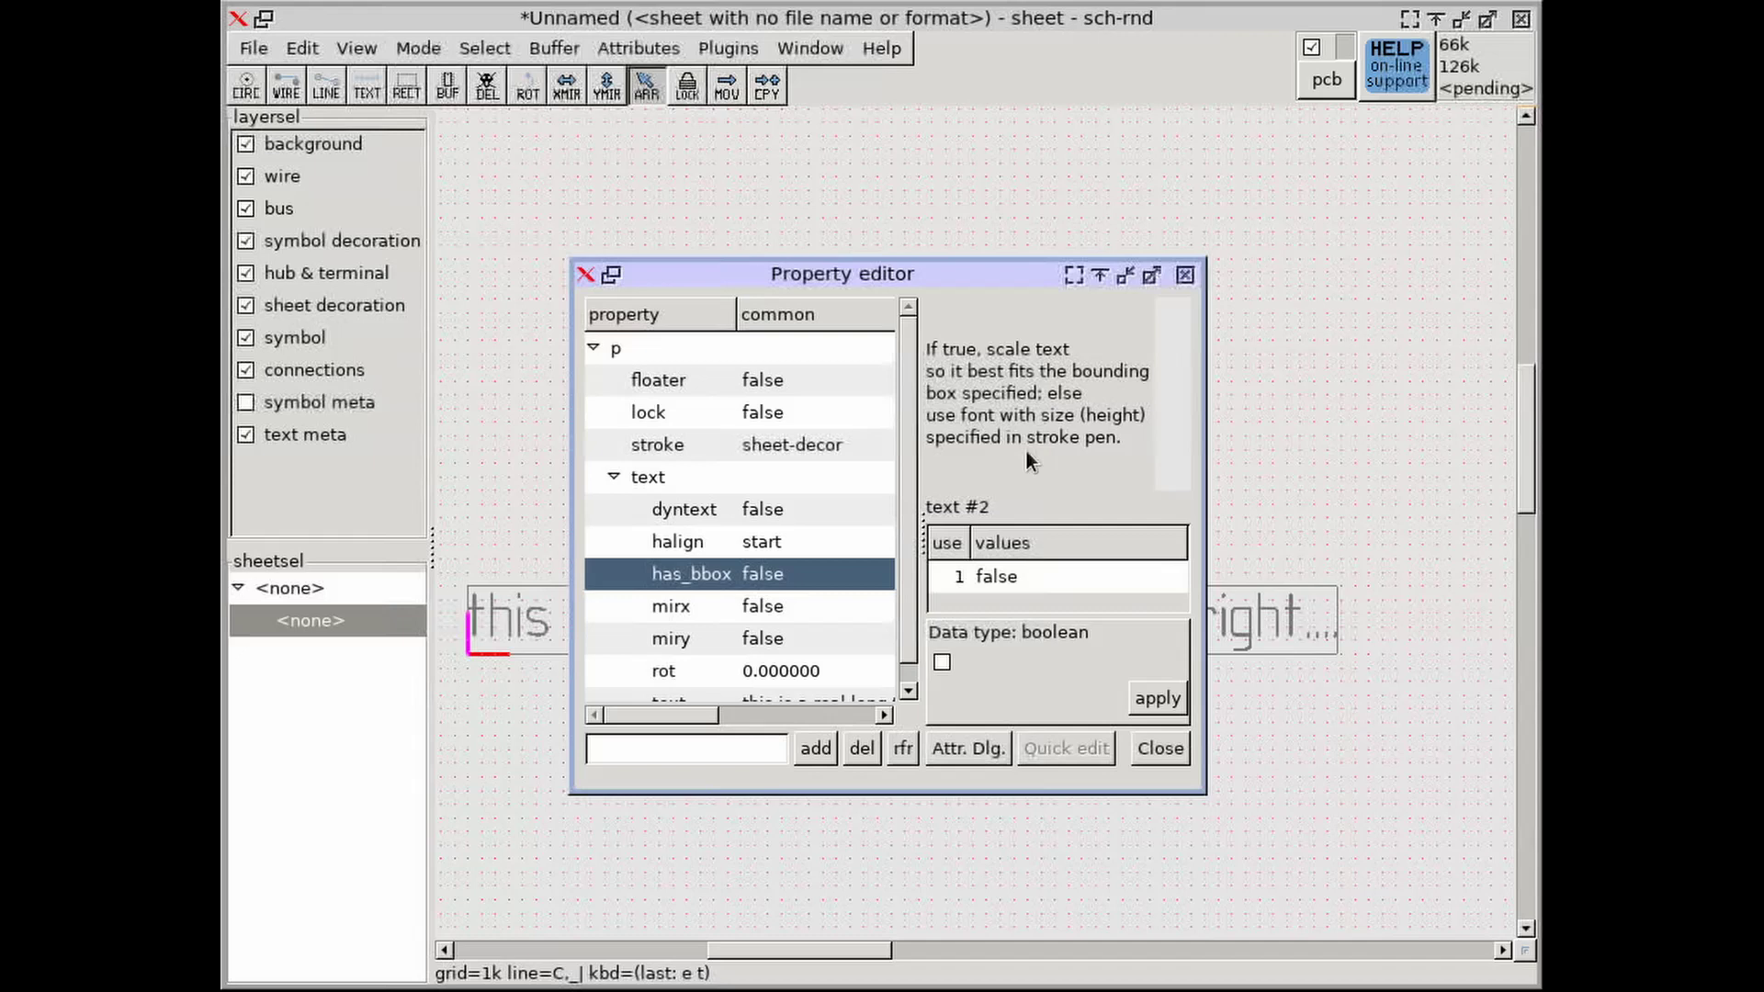
left_click(956, 663)
left_click(1140, 702)
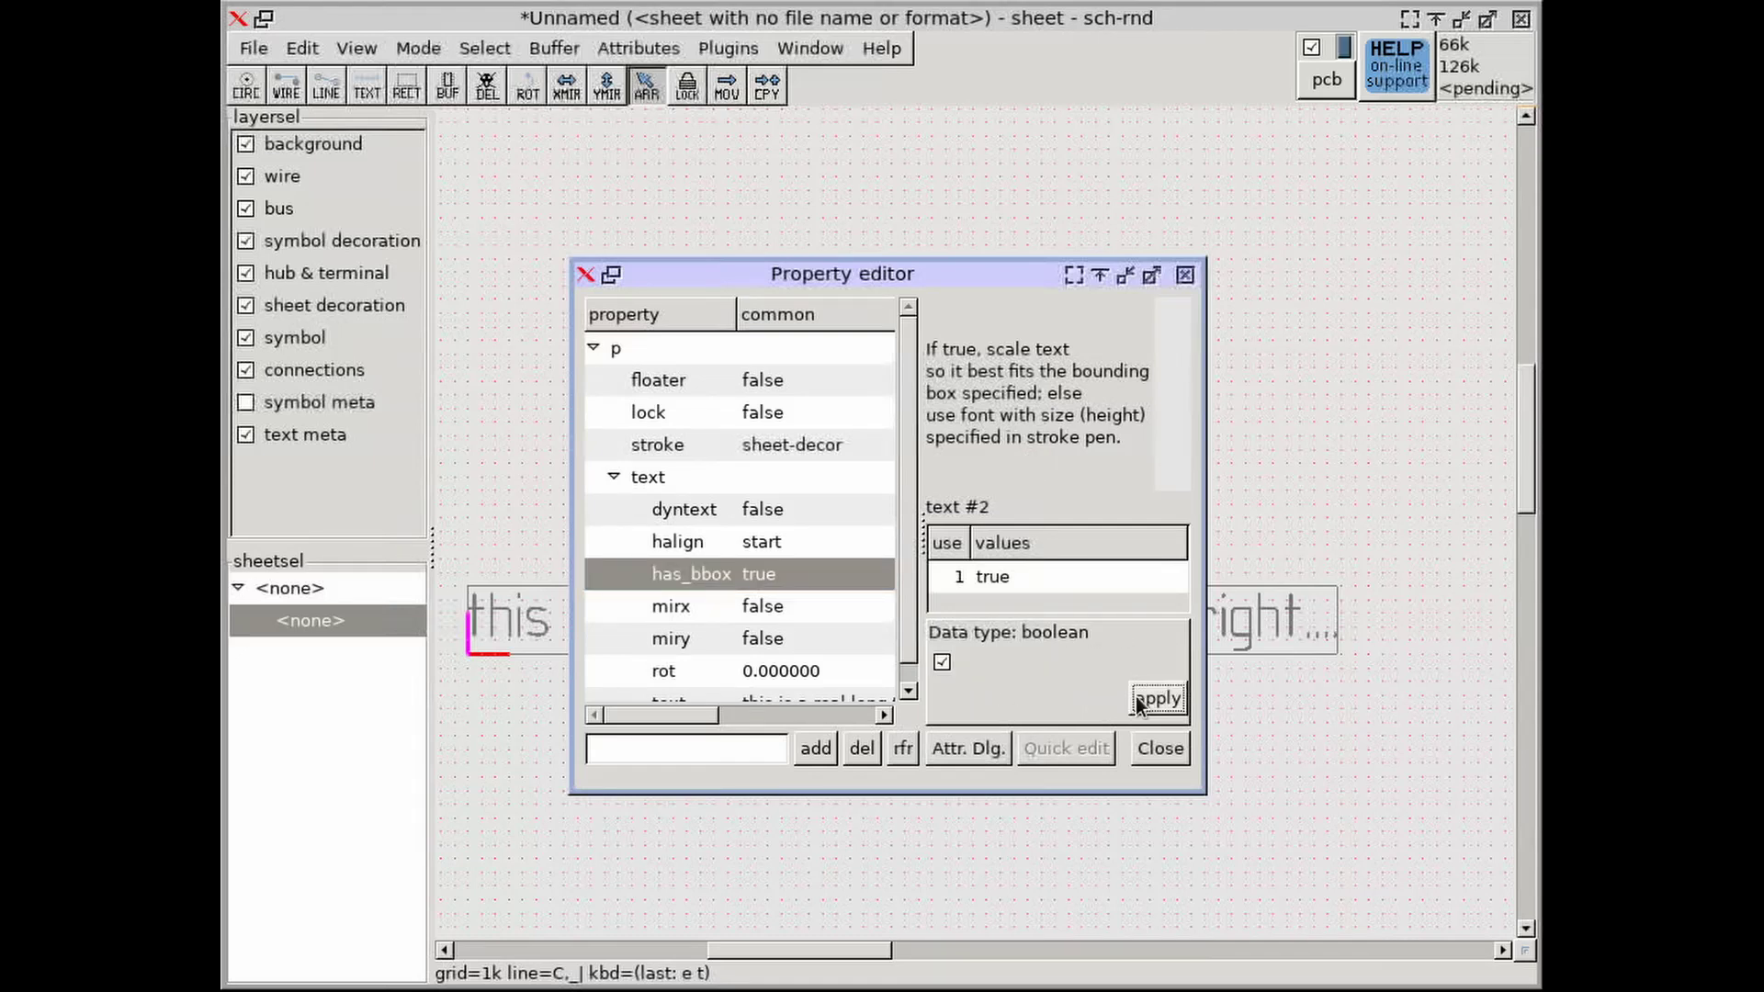
left_click(1143, 752)
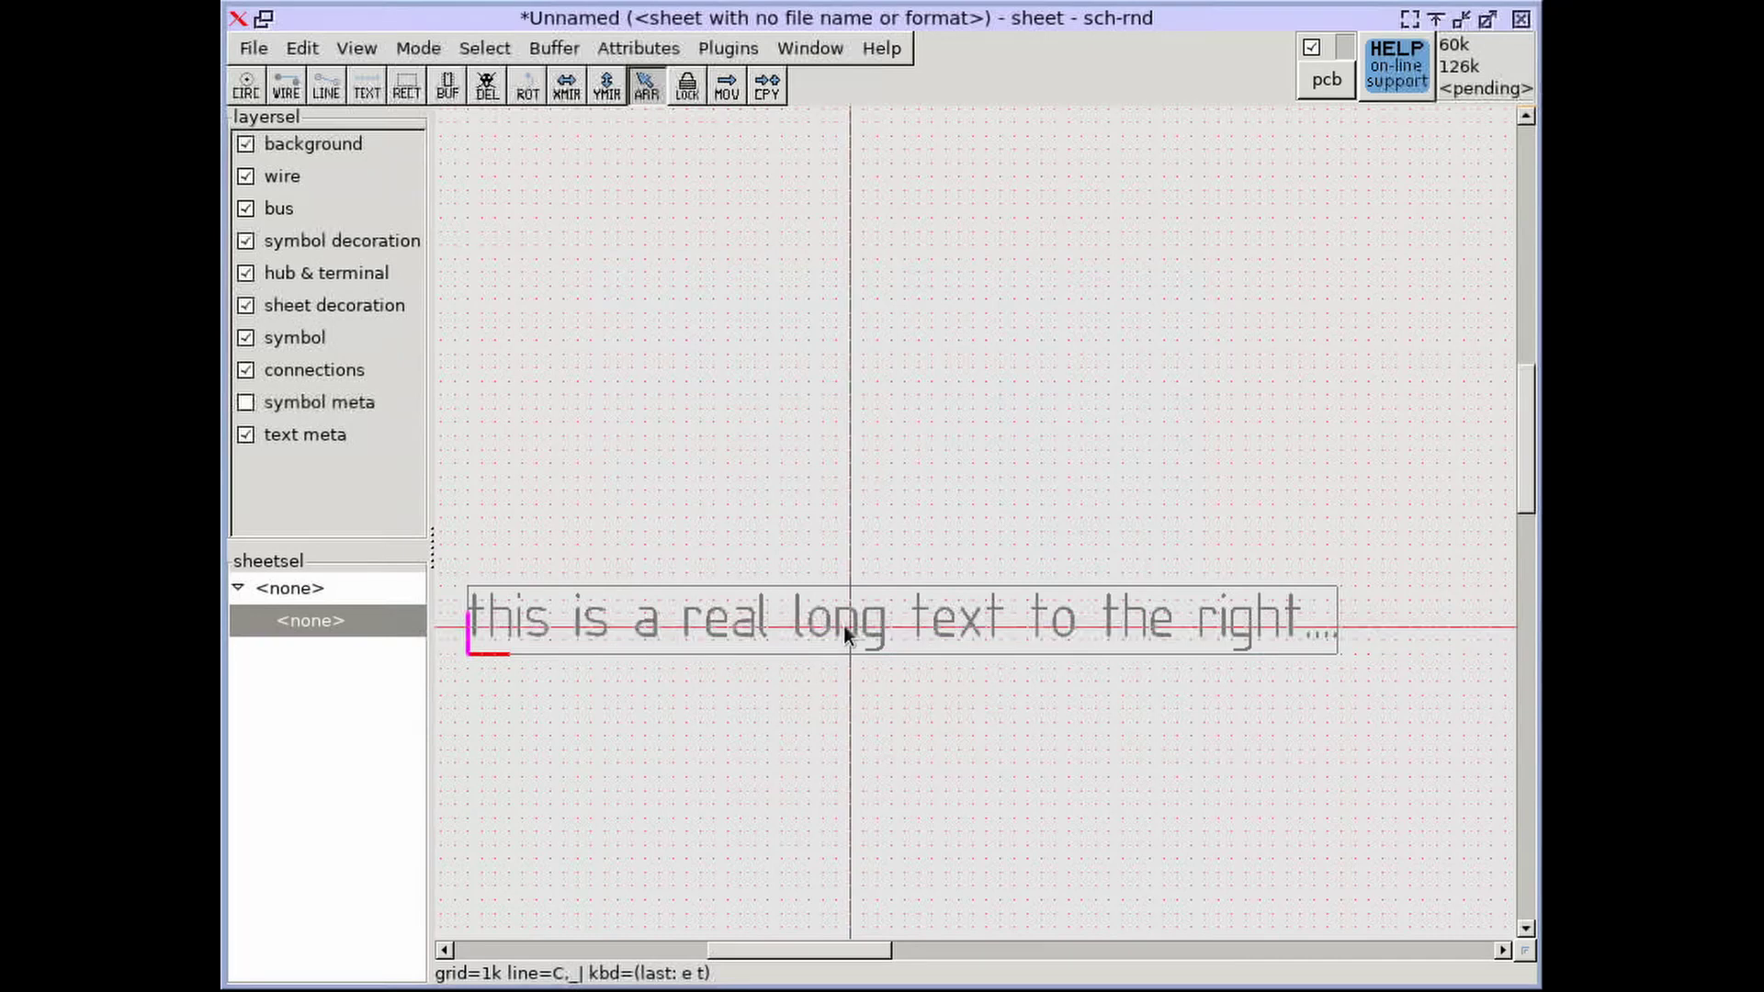
- Delete 'to the right....' so the text reads 'this is a real long text'
key("e")
key("t")
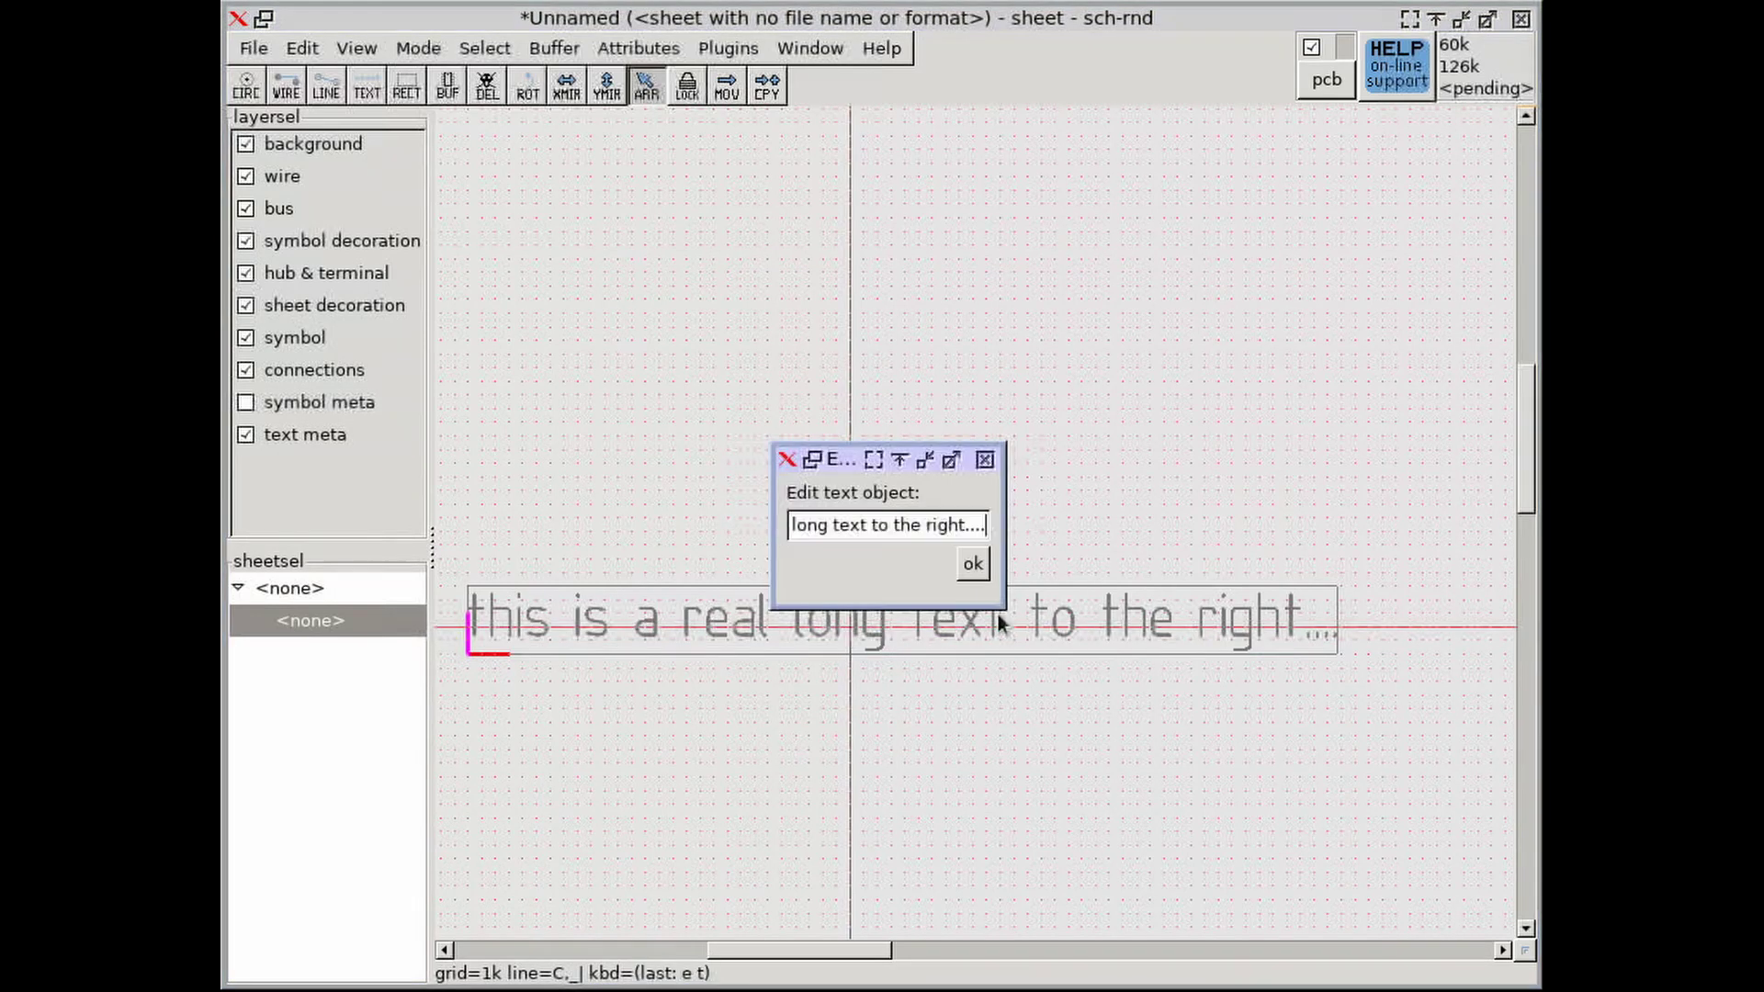
left_click_drag(837, 525, 980, 523)
left_click_drag(871, 525, 999, 524)
key("BackSpace")
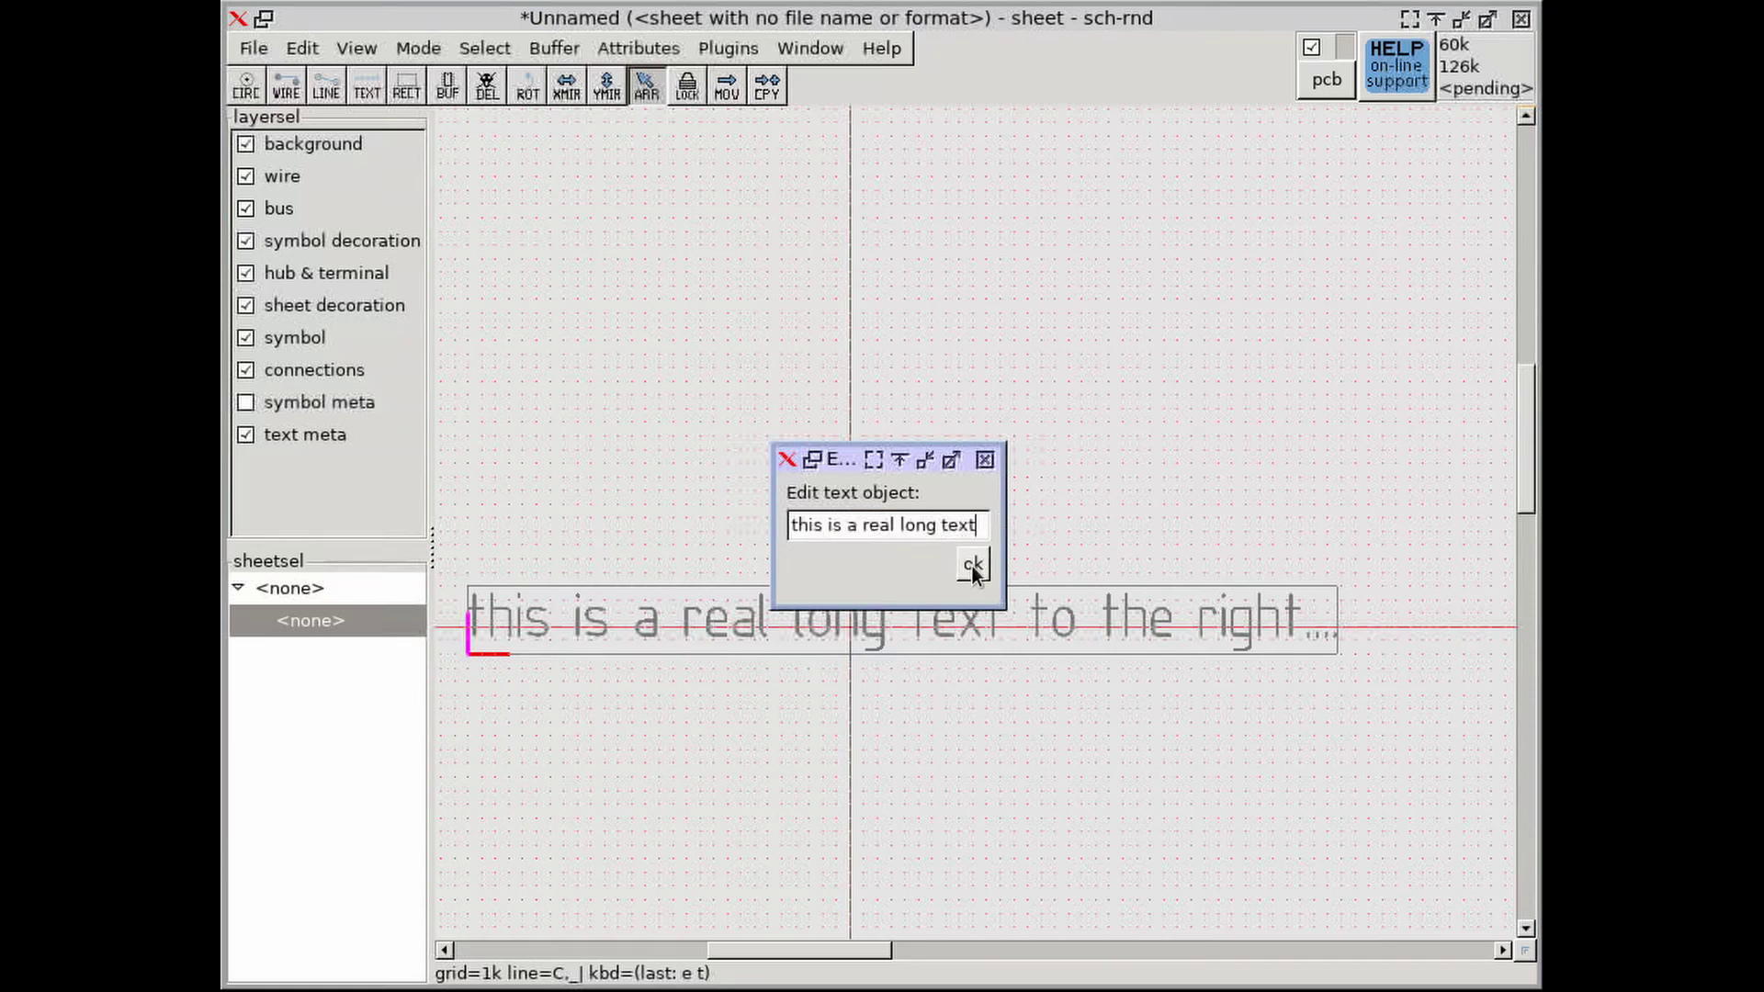
left_click(972, 566)
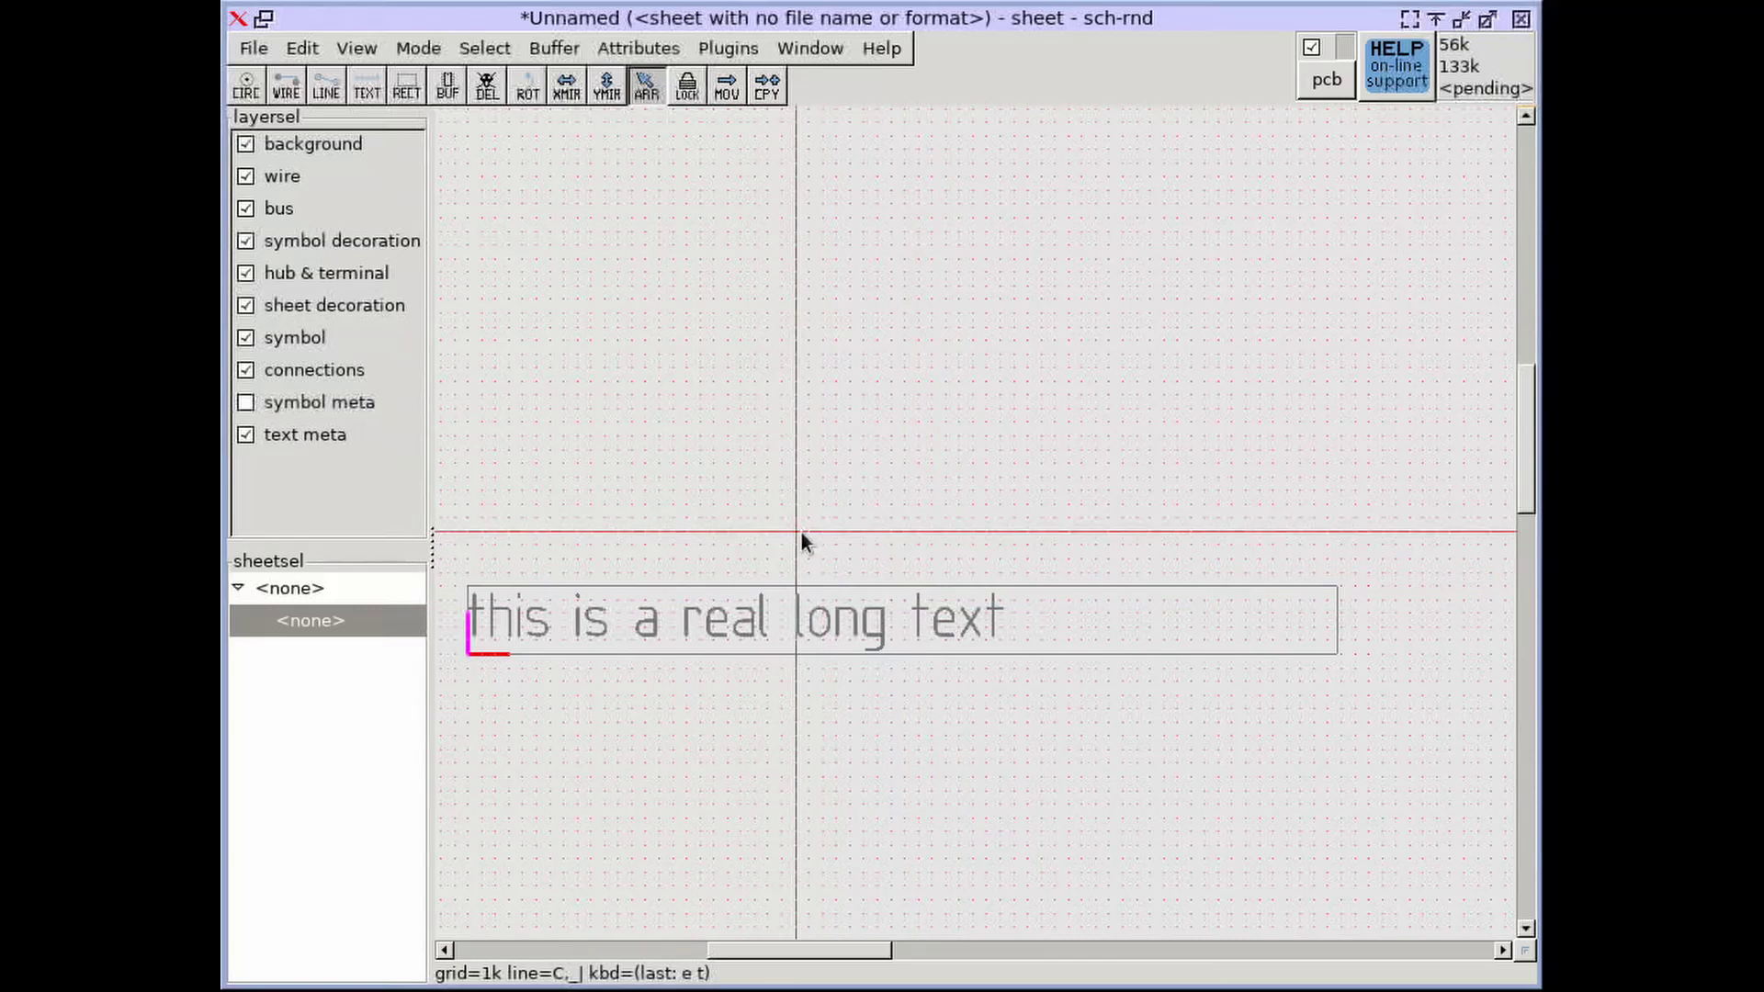
- Open the text object's property editor via edit text properties
middle_click_drag(801, 532, 950, 516)
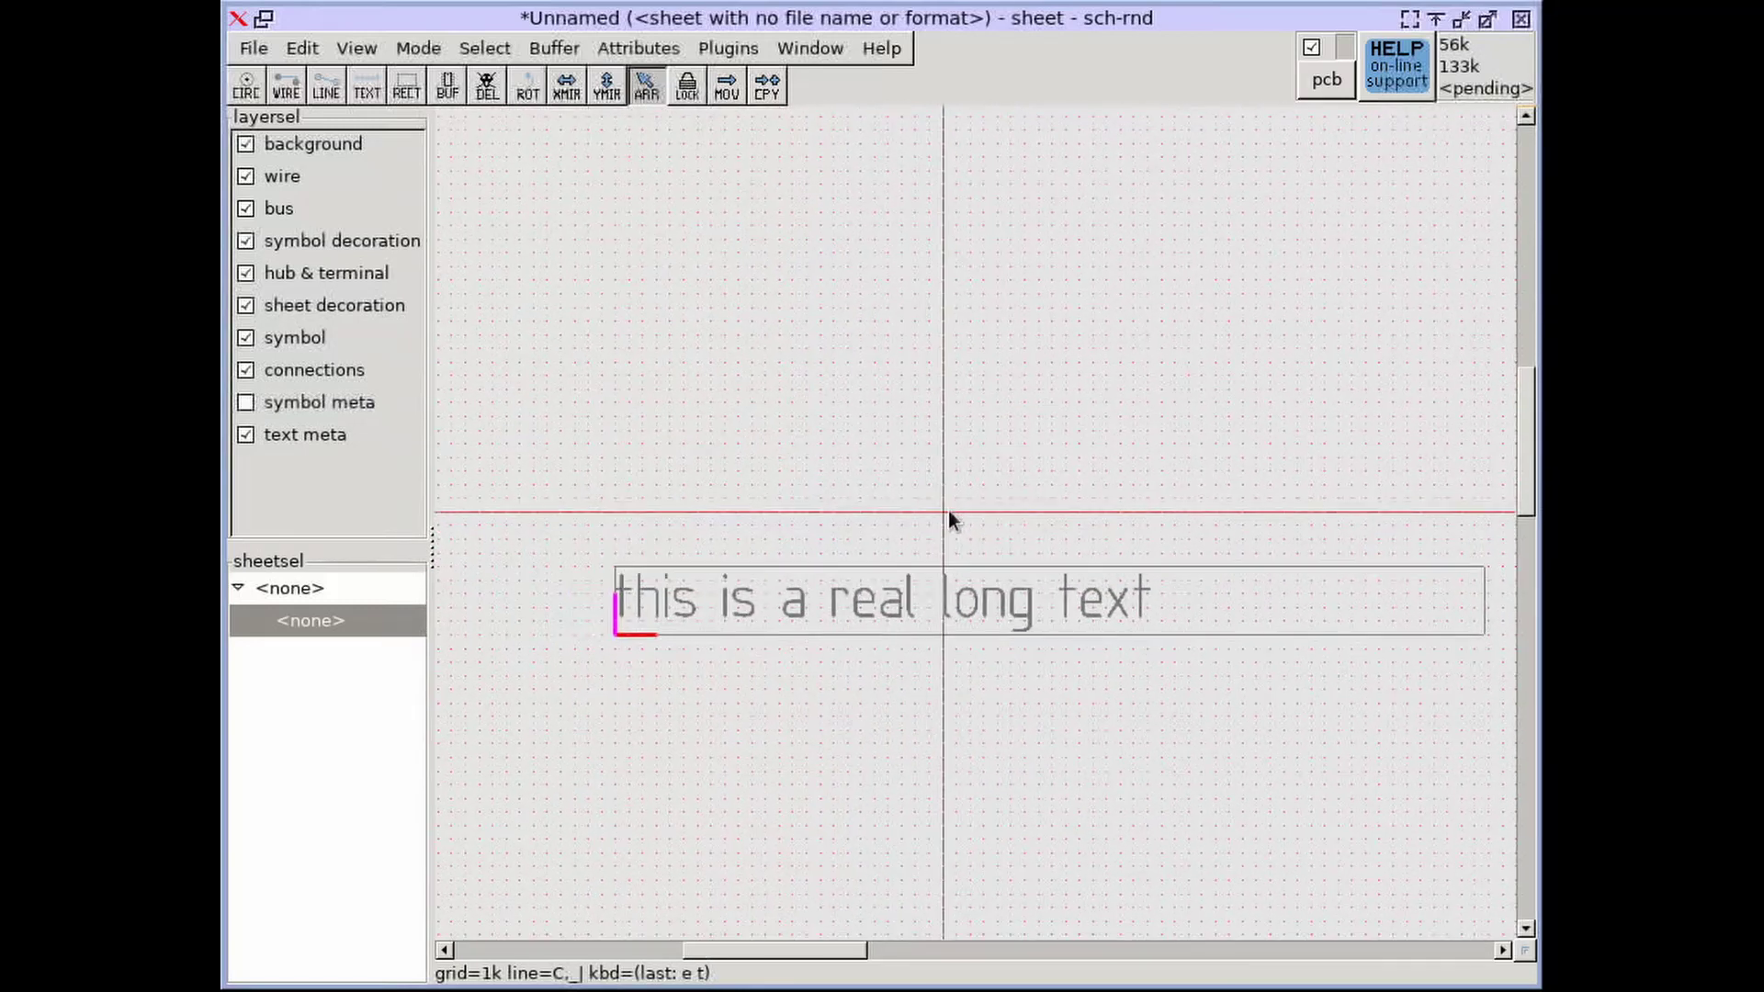
right_click(904, 608)
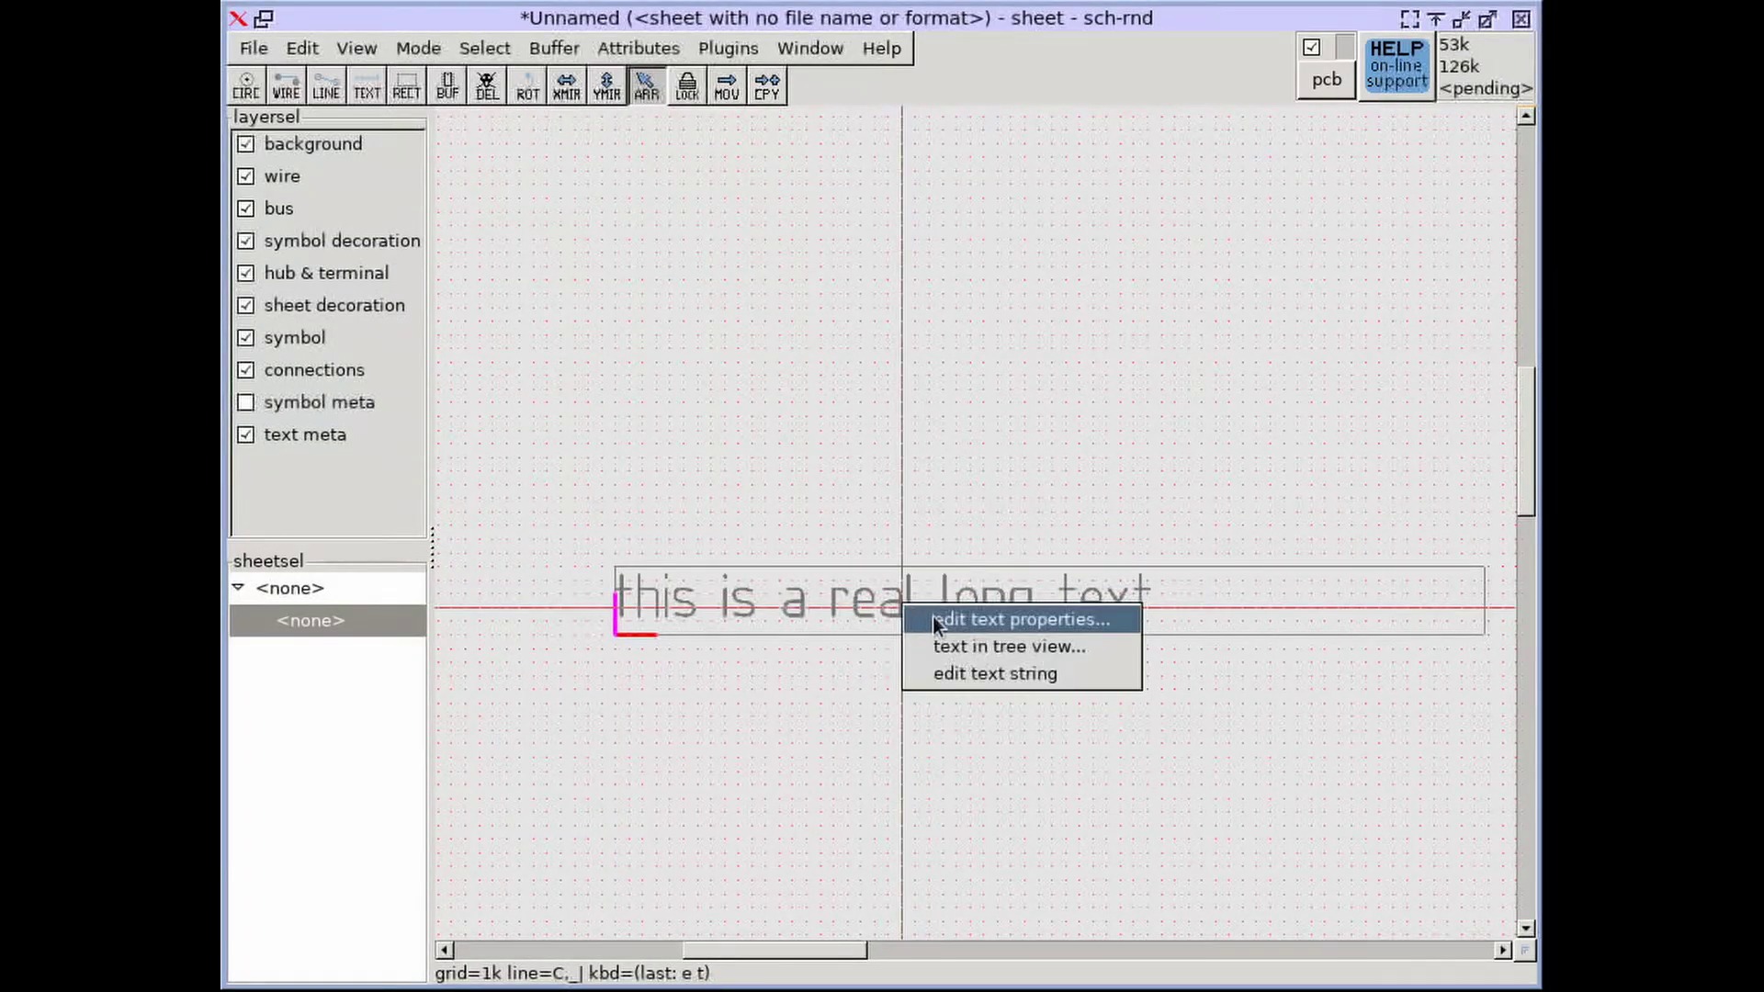
left_click(933, 618)
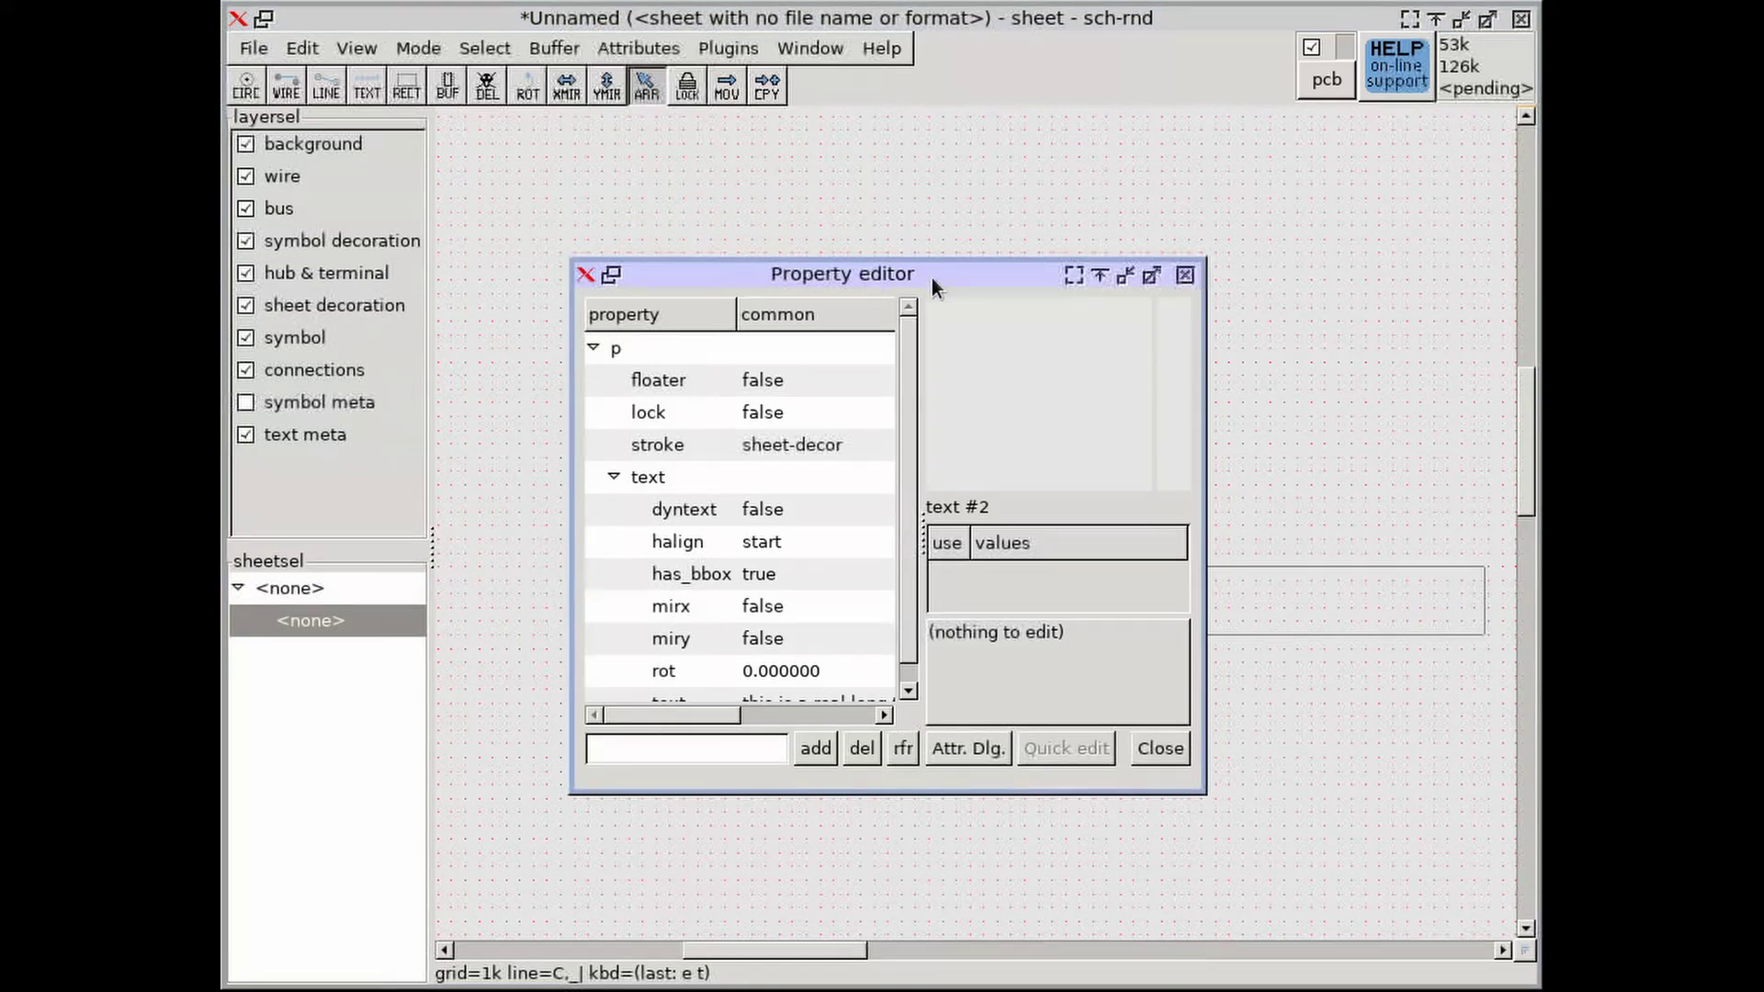
- Set the text's halign property to center
left_click_drag(932, 278, 1196, 211)
scroll(543, 295, "down", 2)
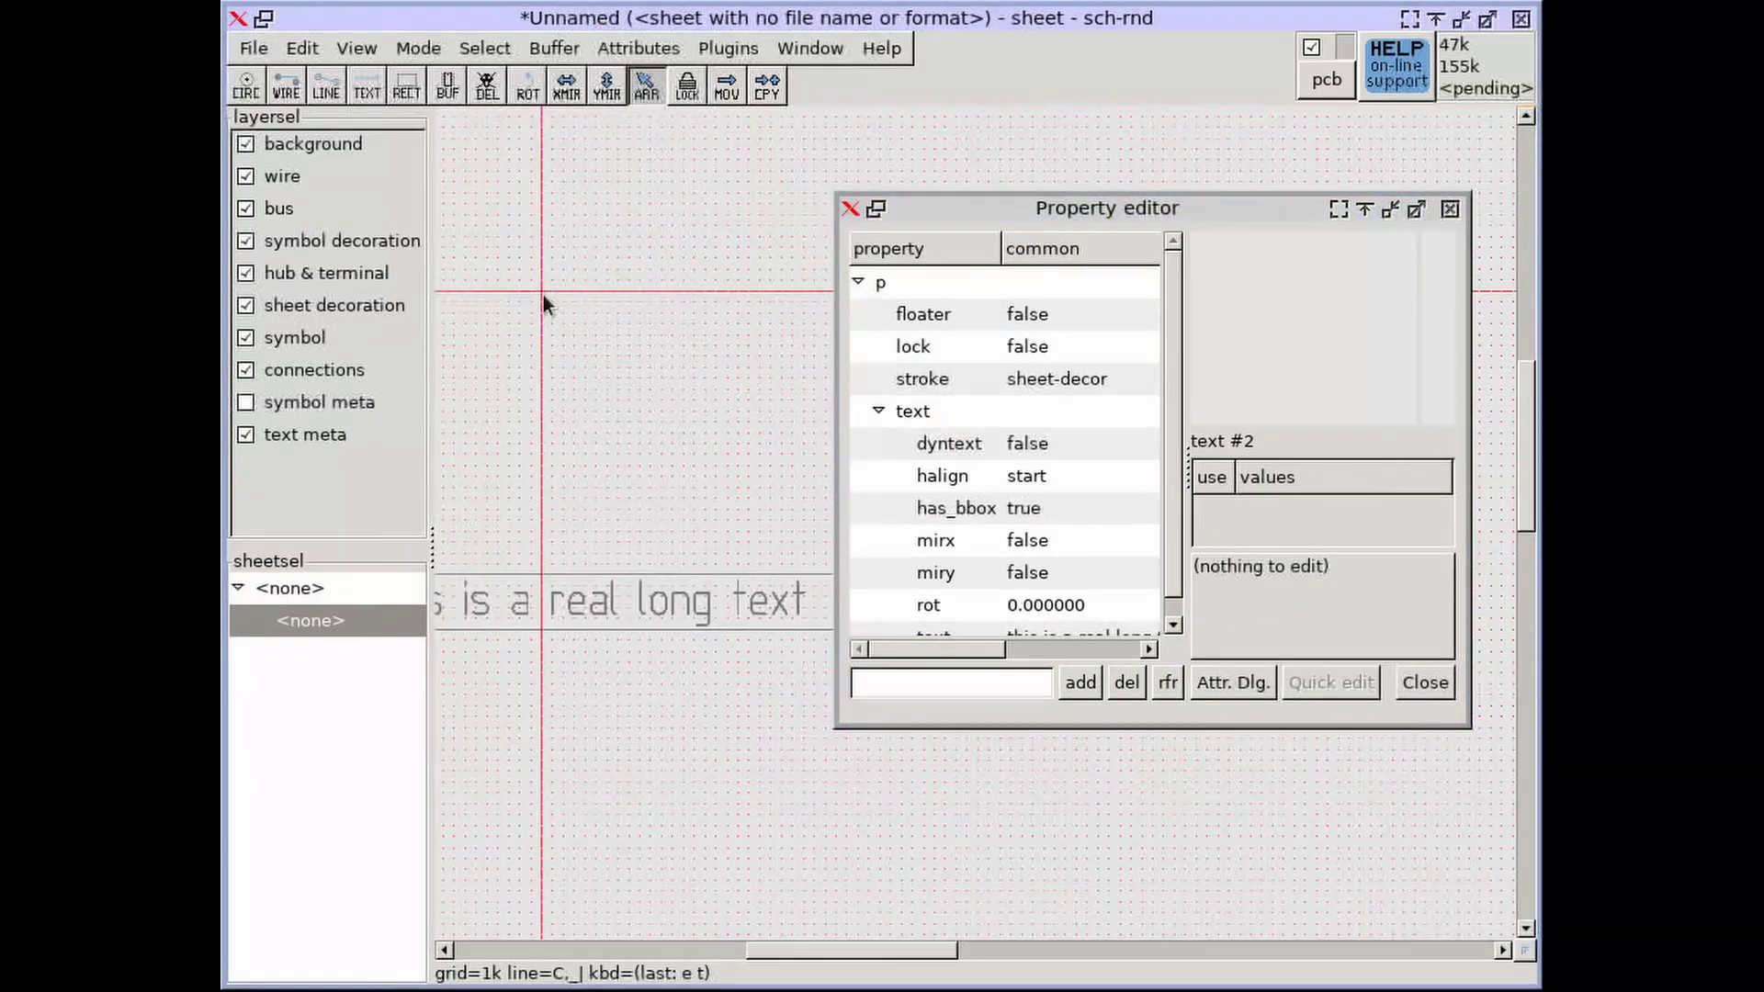
scroll(599, 334, "down", 1)
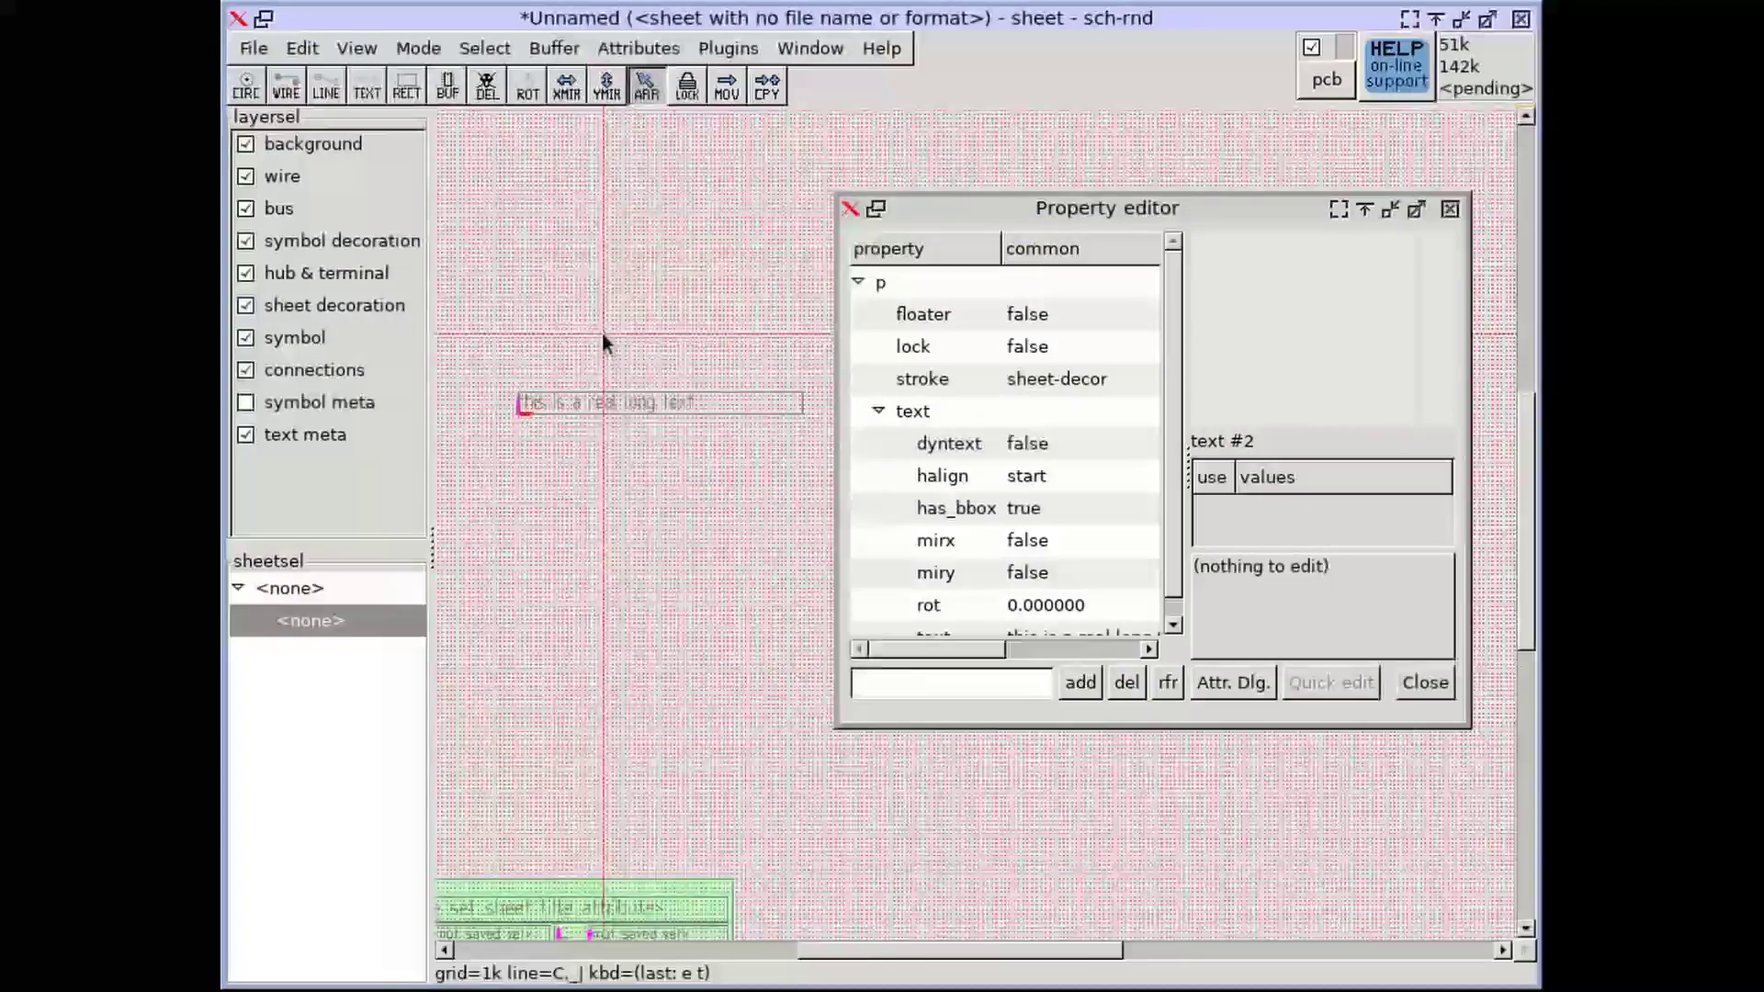
scroll(1149, 465, "down", 1)
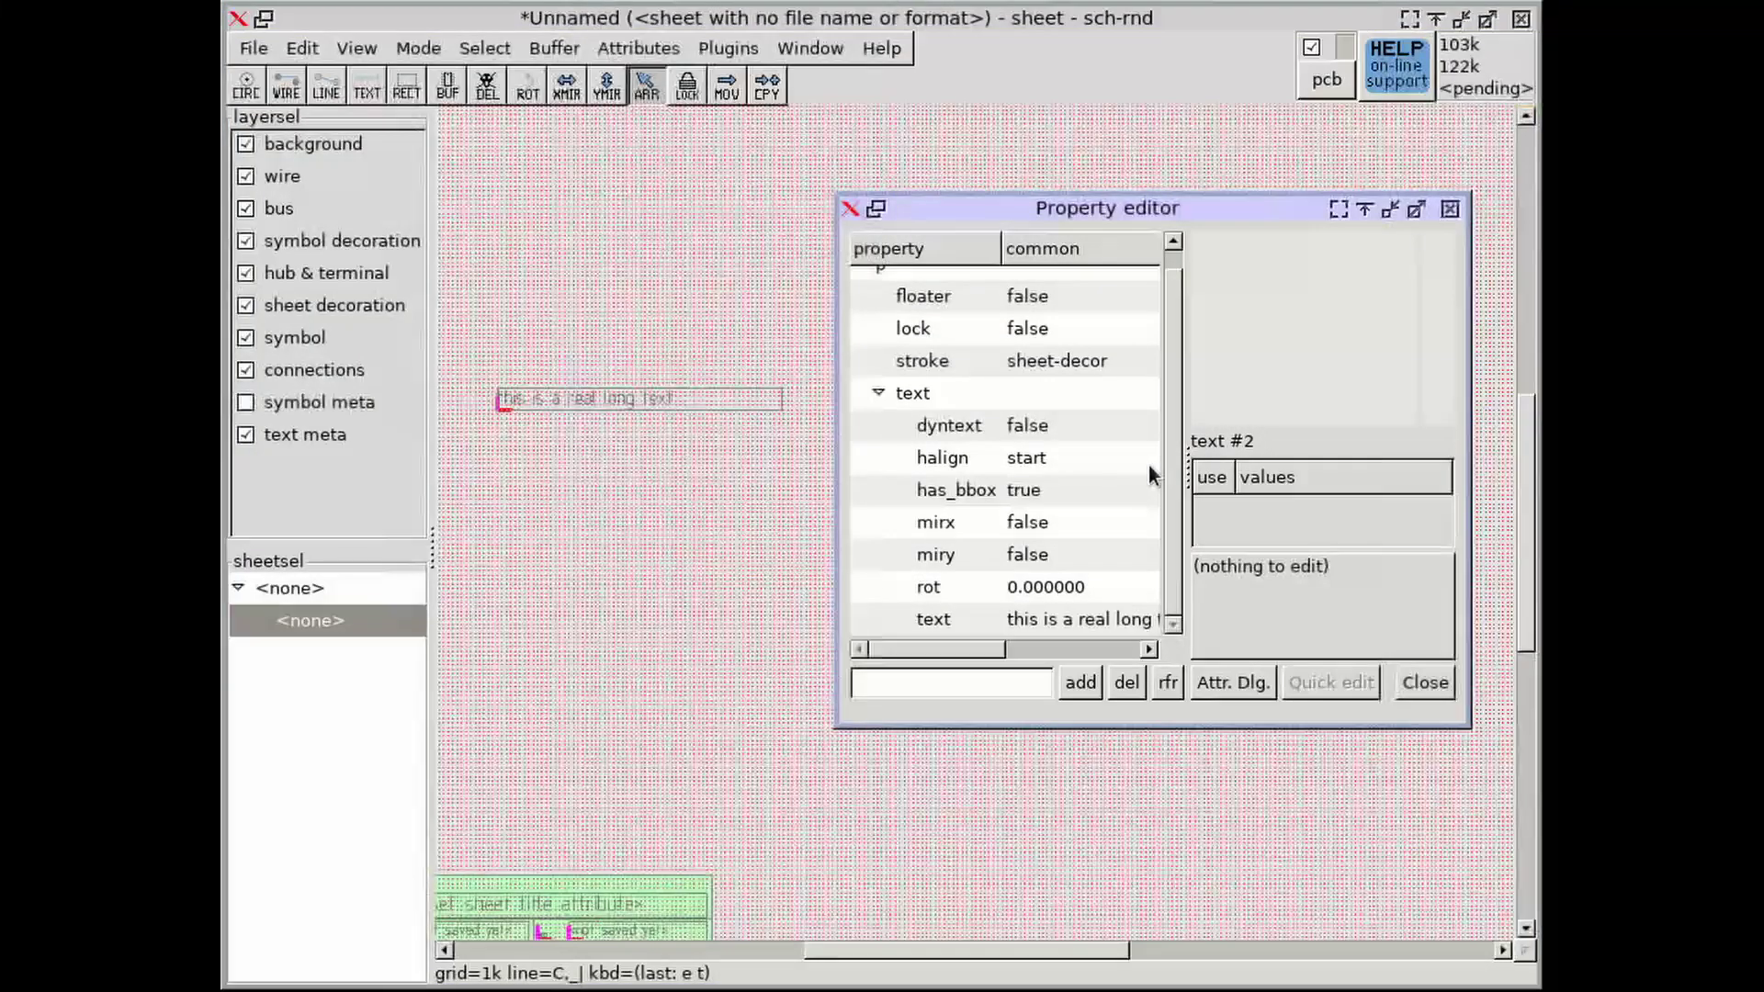
left_click(1039, 461)
left_click(1232, 604)
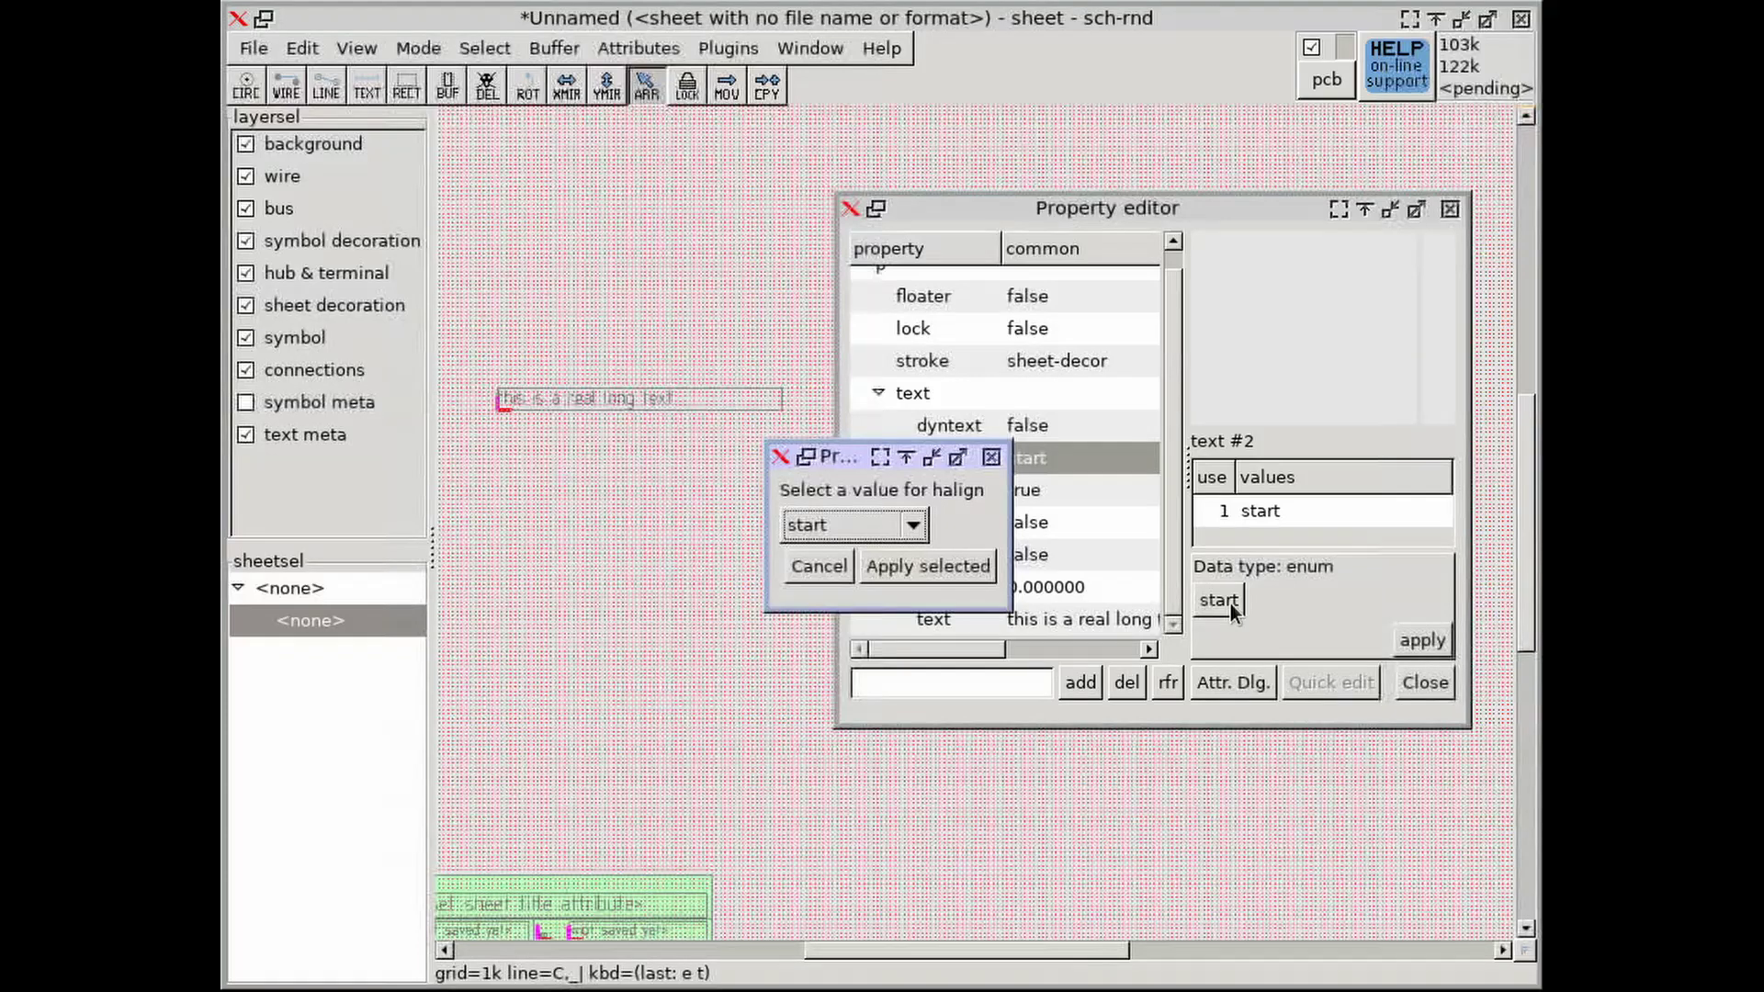
left_click(909, 524)
left_click(900, 549)
left_click(947, 566)
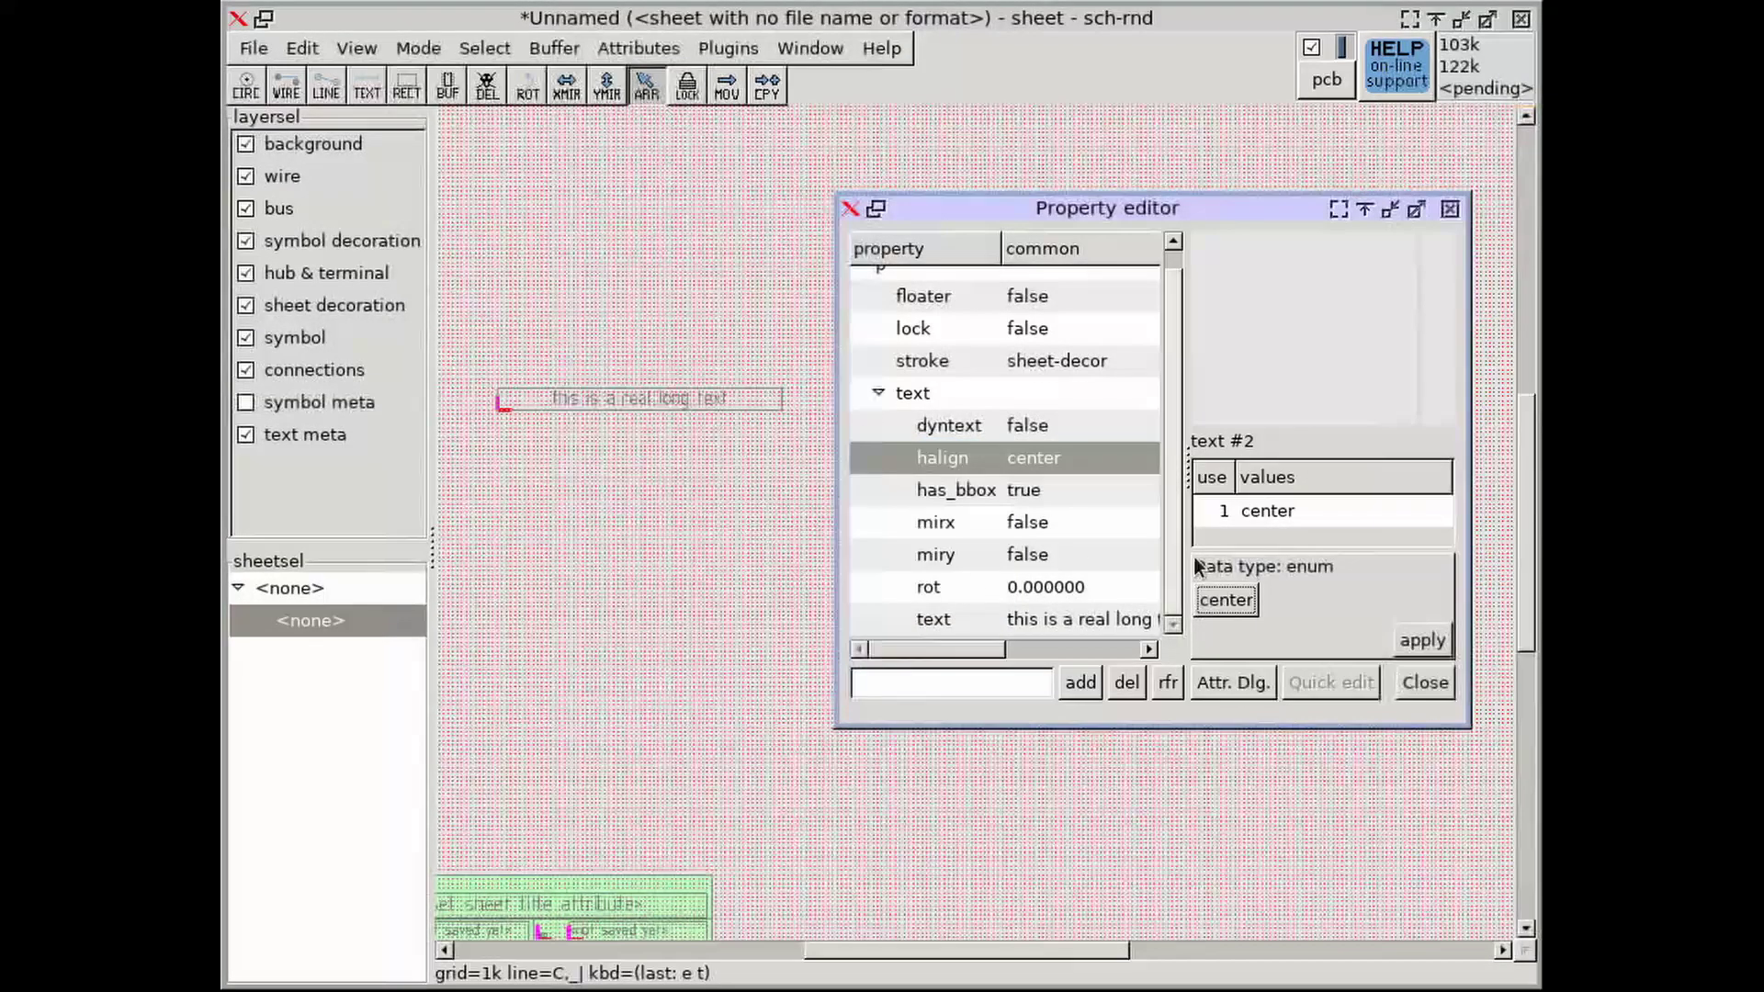
- Try halign values end and then word_justify on the text
left_click(1228, 601)
left_click(912, 521)
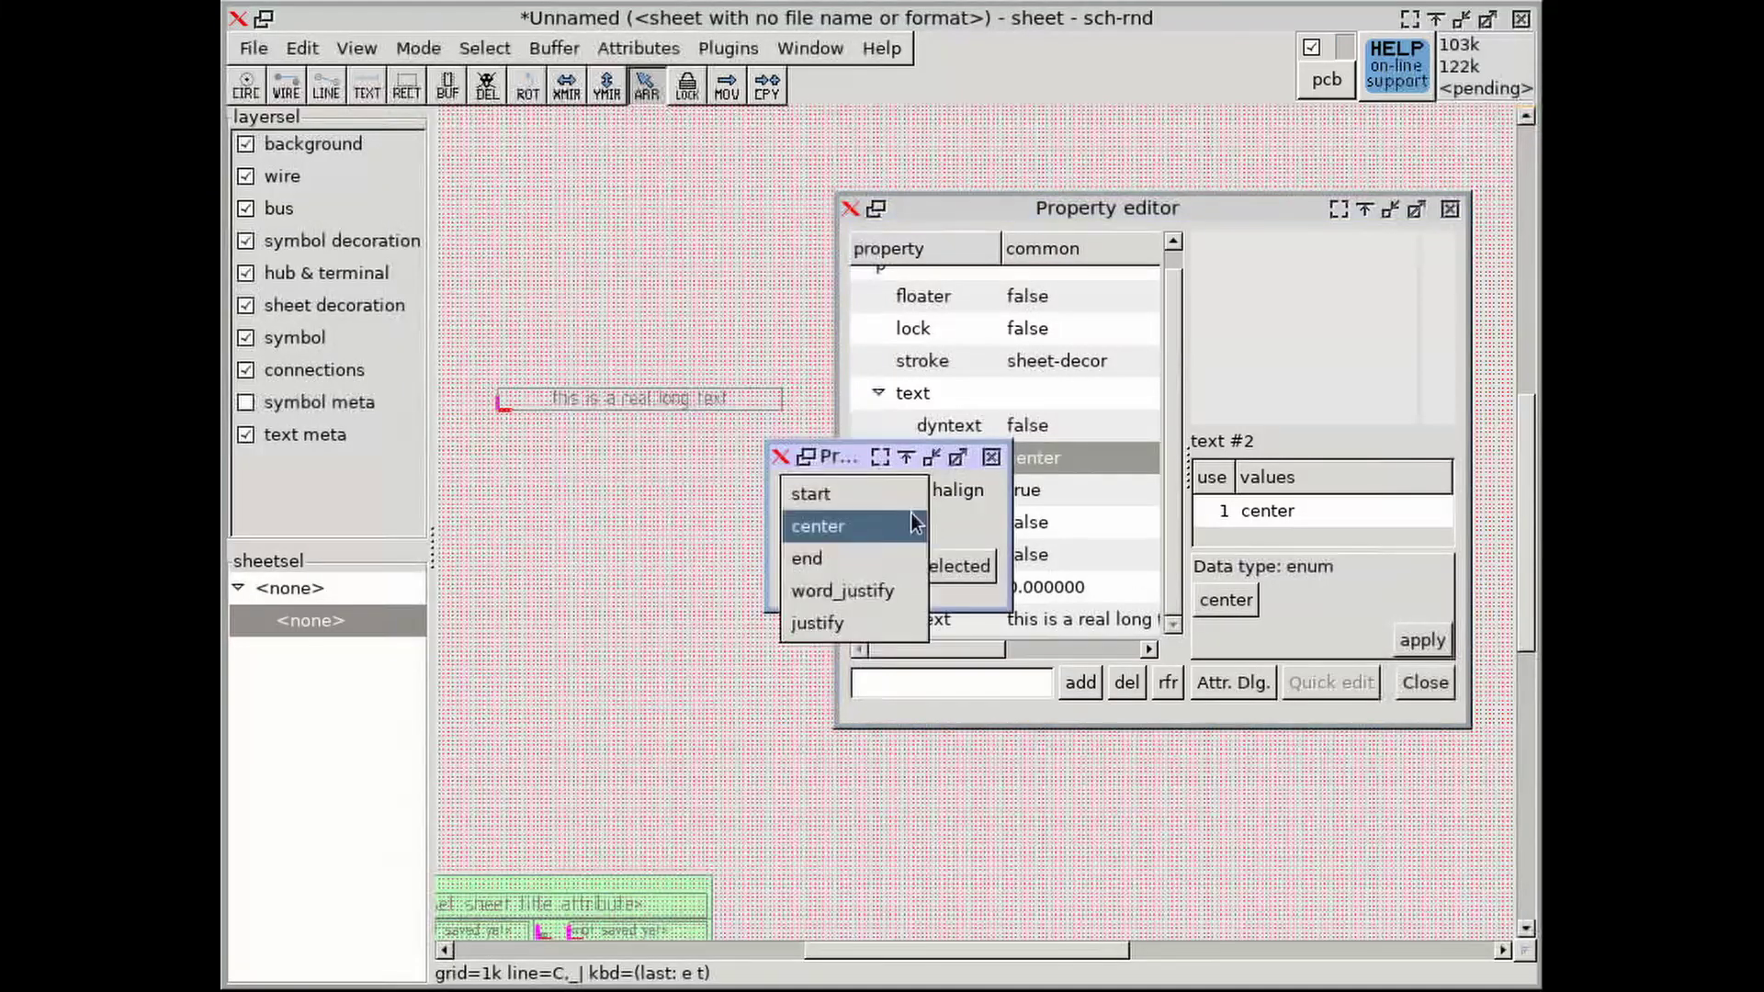
left_click(884, 555)
left_click(952, 566)
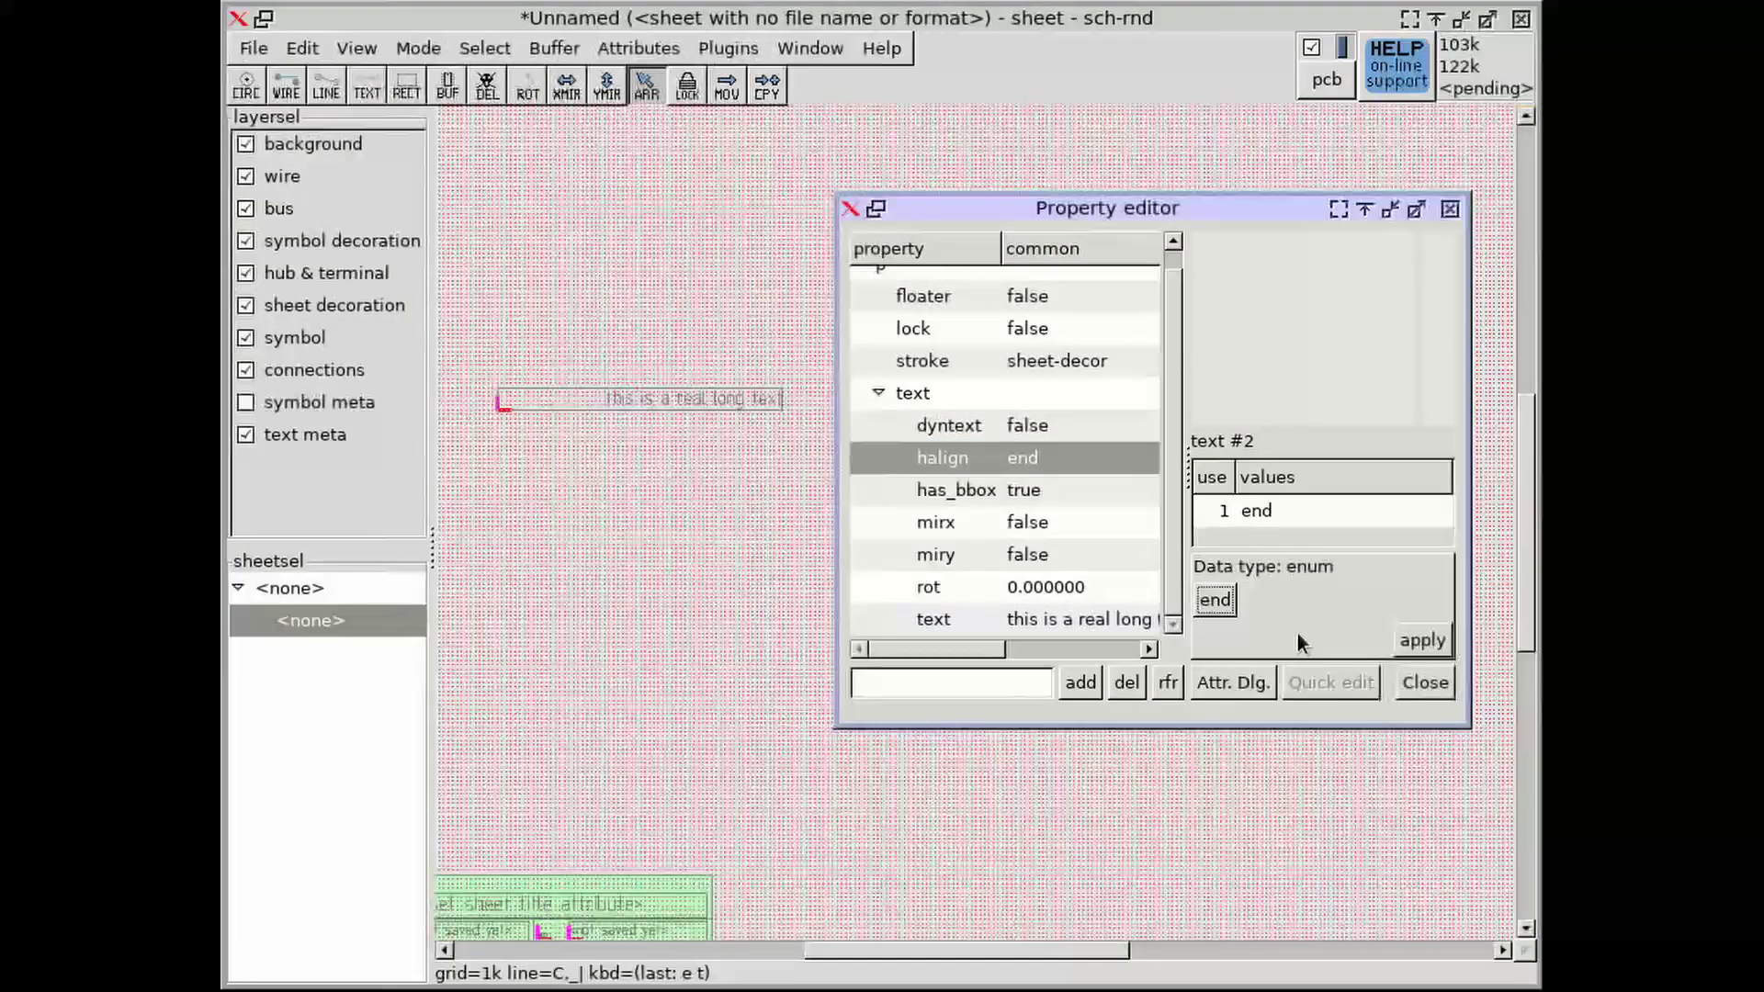
left_click(1226, 603)
left_click(905, 526)
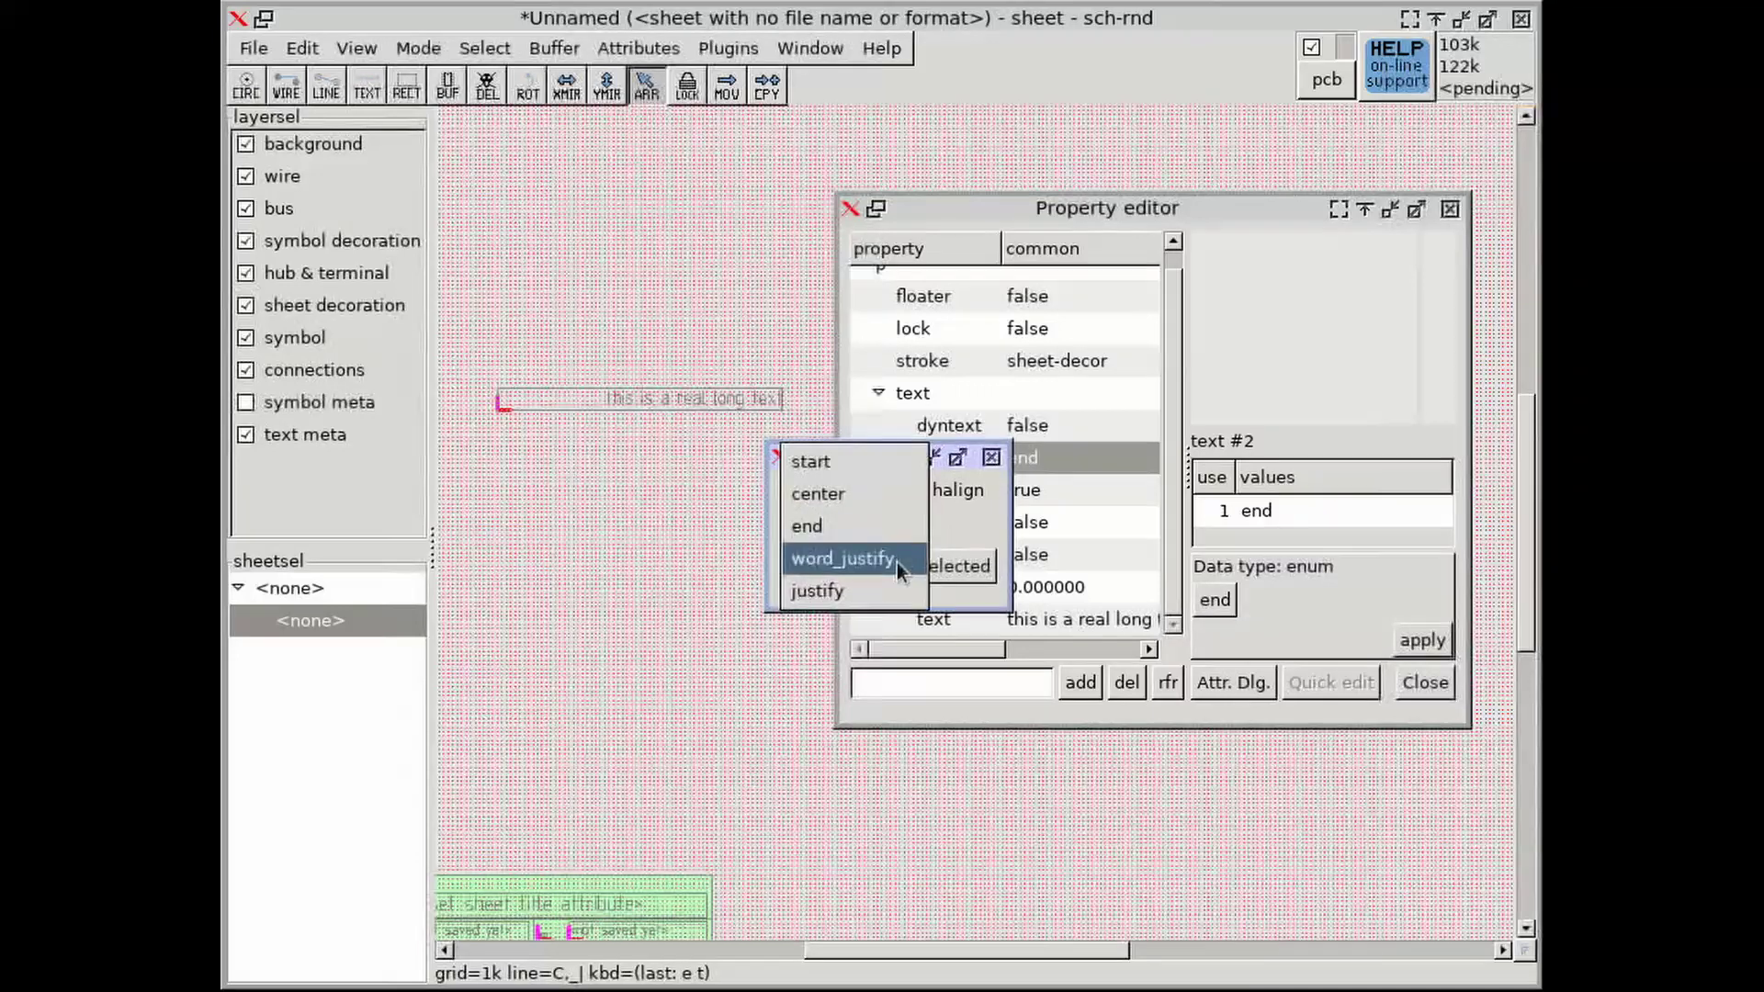
left_click(897, 561)
left_click(939, 570)
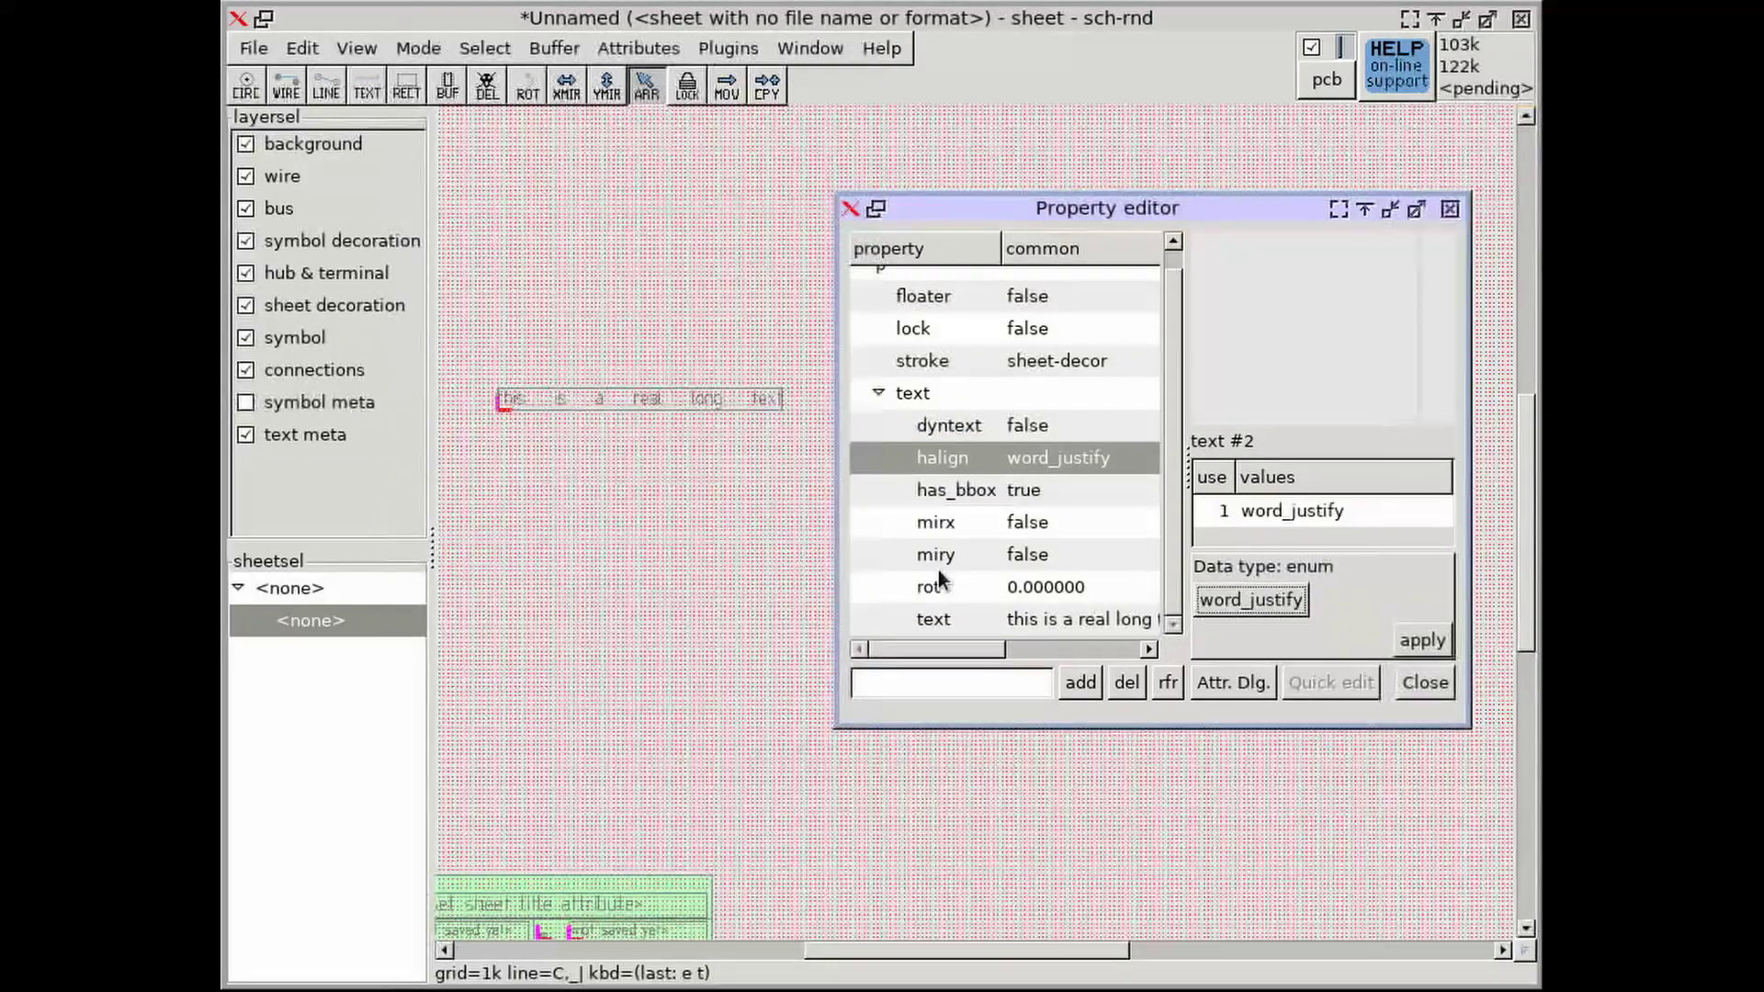
- Try halign justify, then settle on start and close the property editor
left_click(1249, 601)
left_click(915, 526)
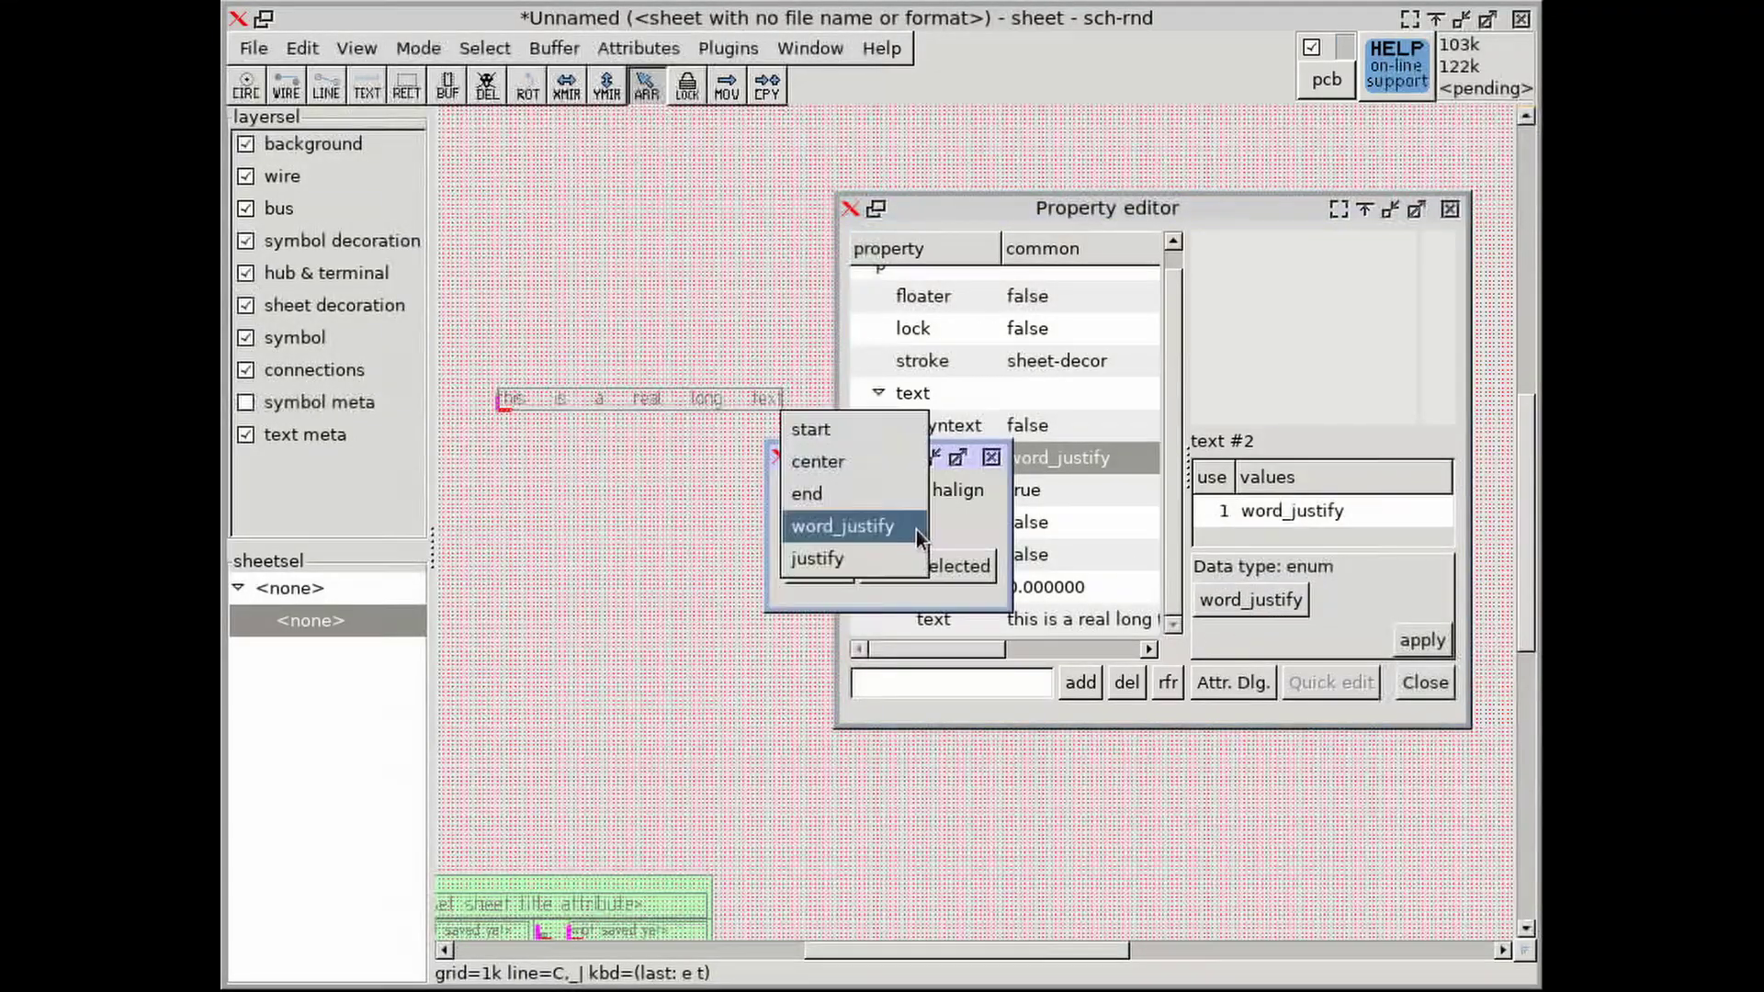
left_click(896, 556)
left_click(956, 569)
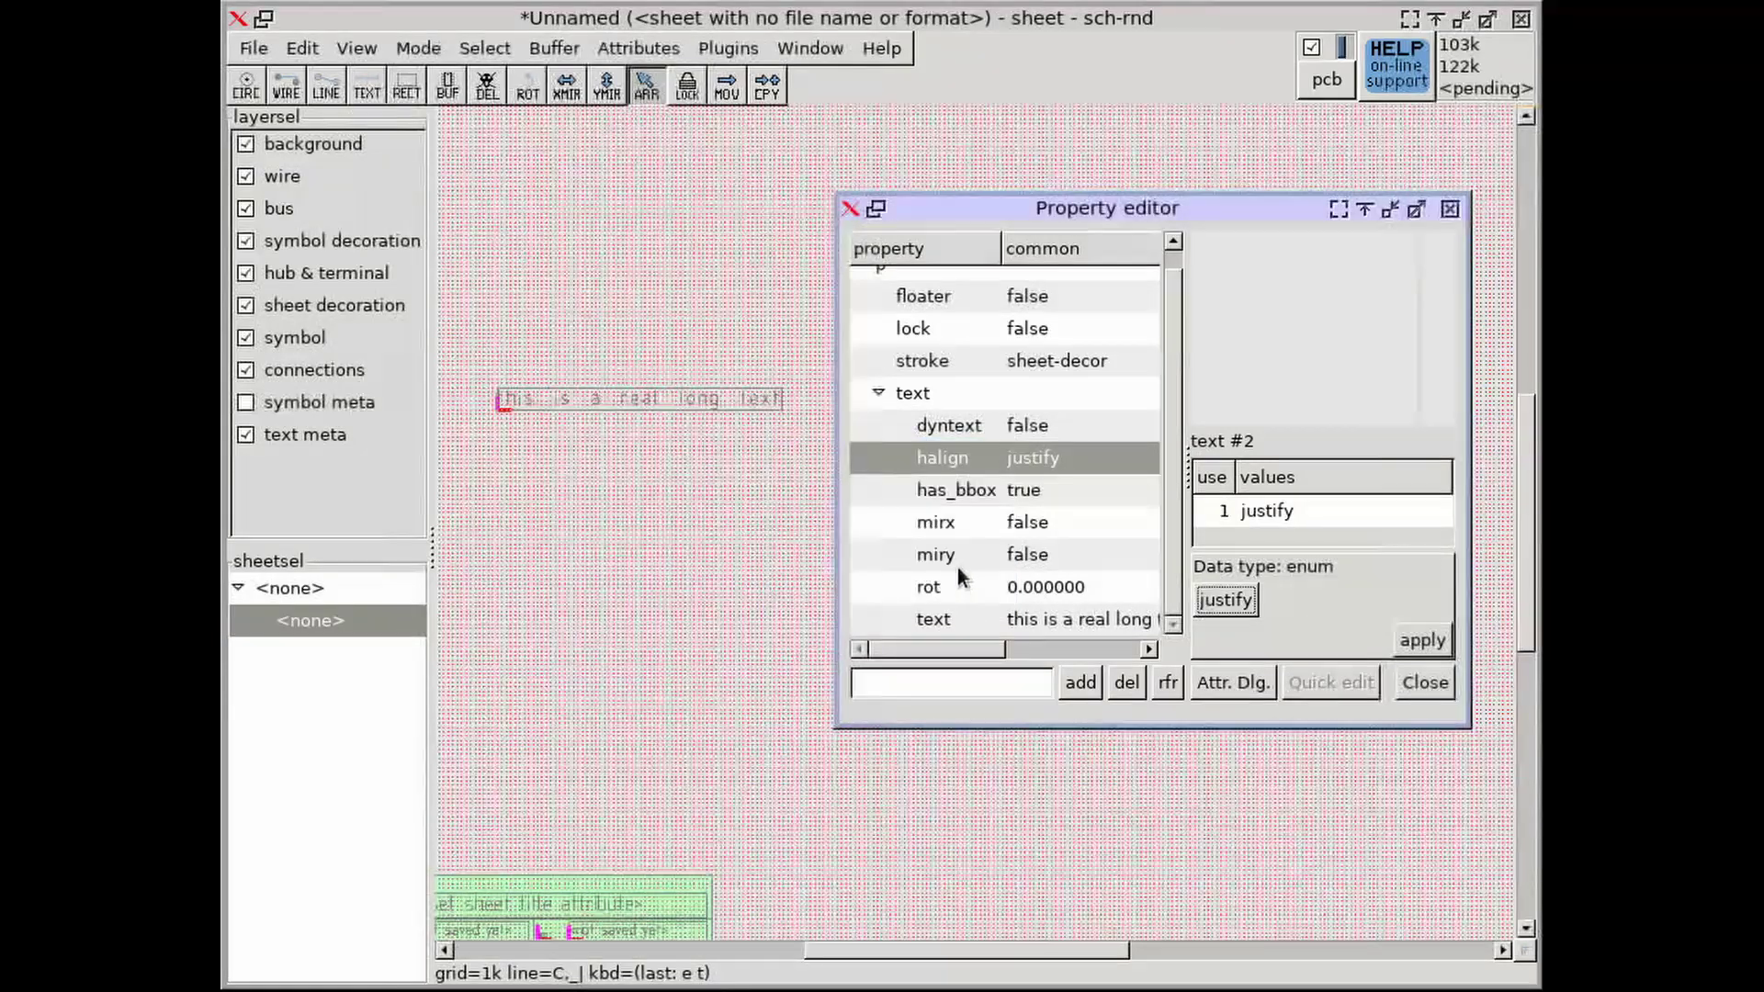
left_click(1237, 598)
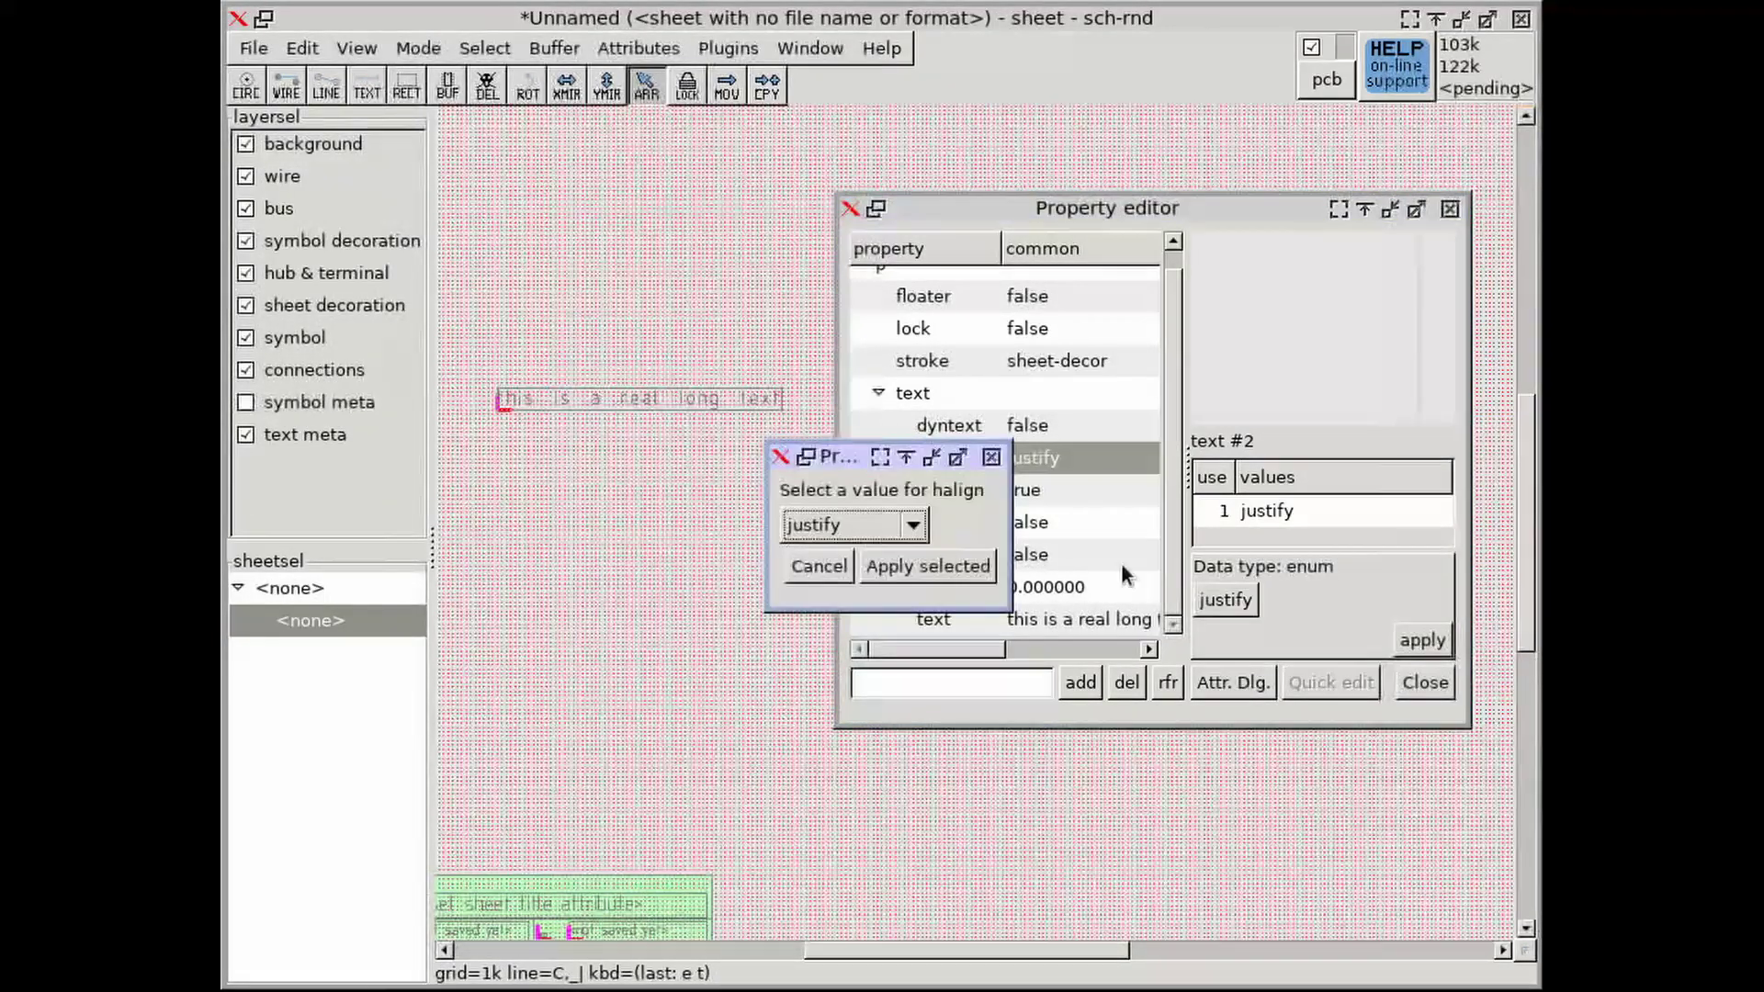
left_click(841, 524)
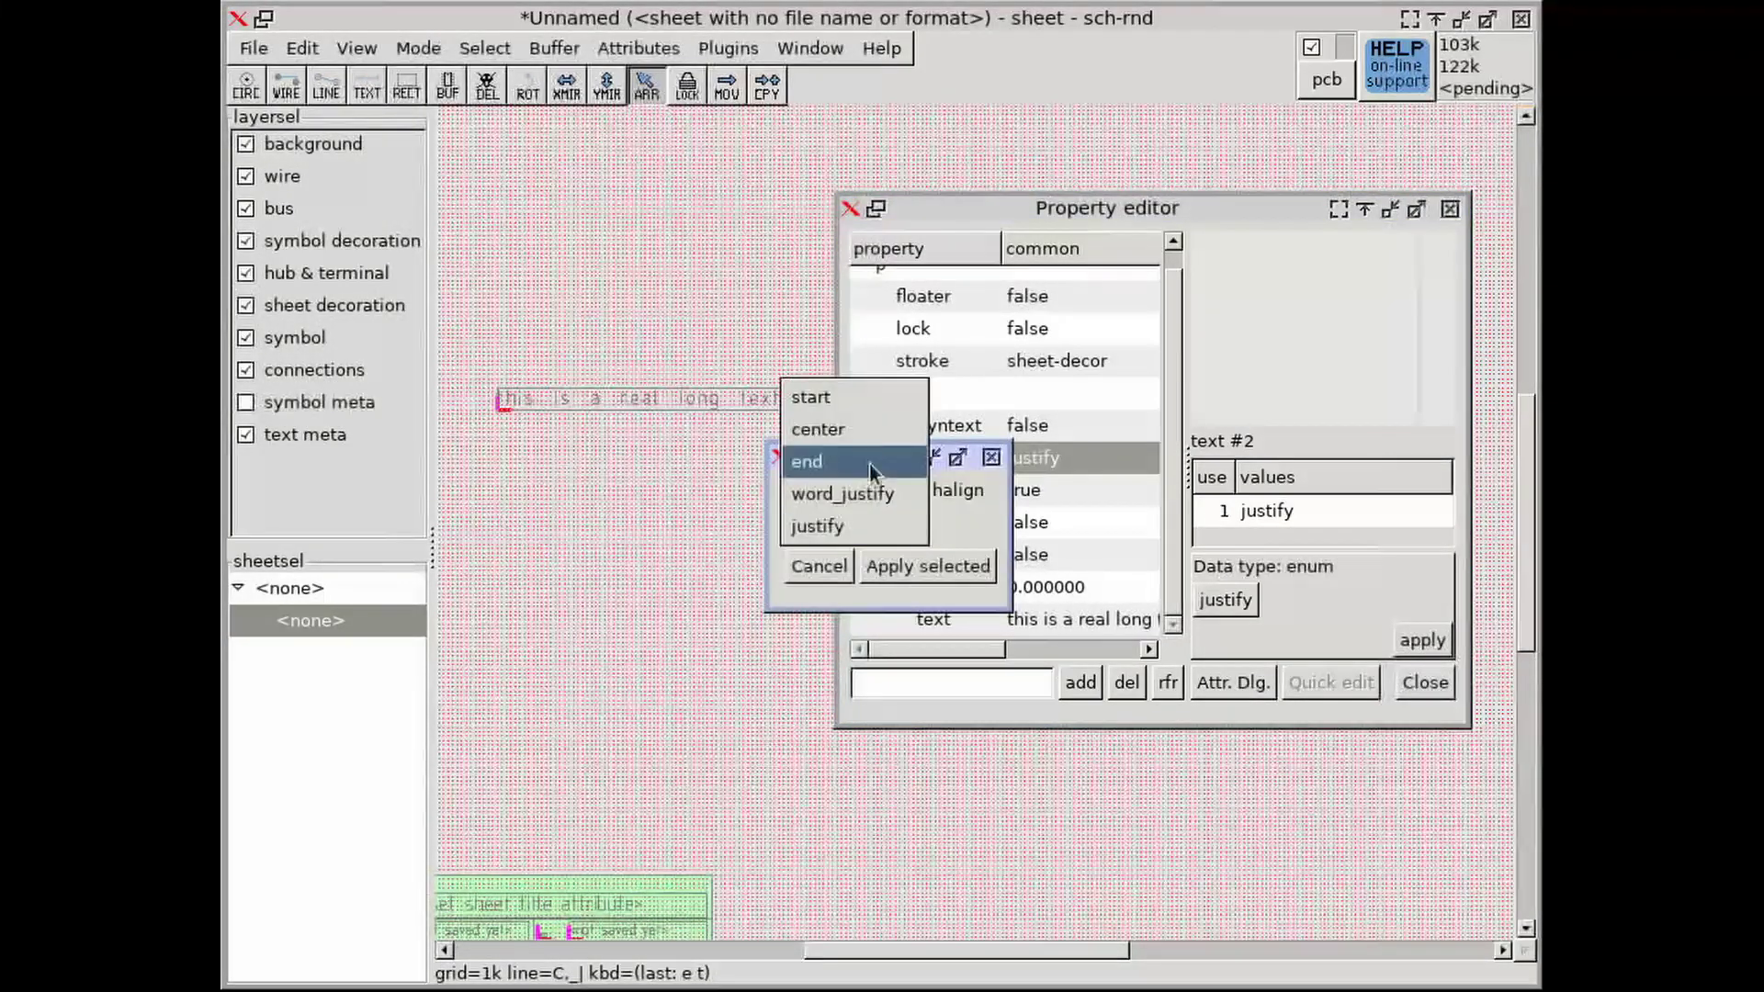
left_click(859, 410)
left_click(935, 562)
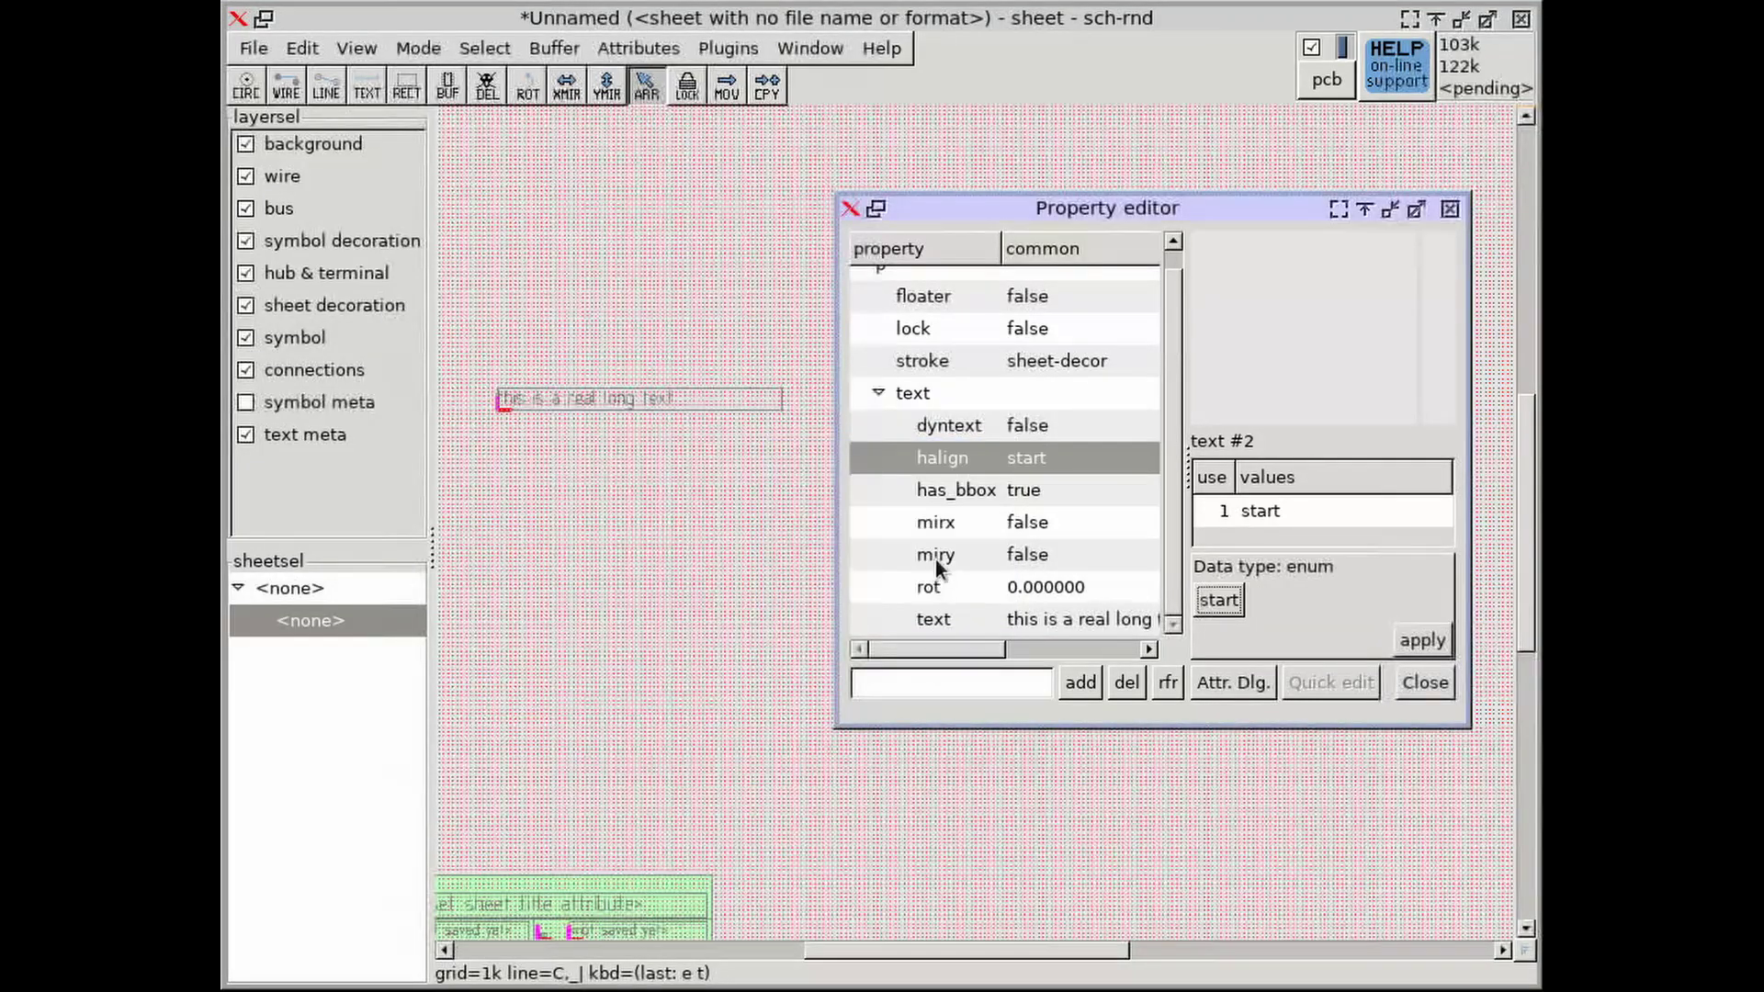
left_click(1421, 642)
left_click(1420, 681)
- Append 'that does not fit in the original bbox' to the text
scroll(643, 419, "up", 3)
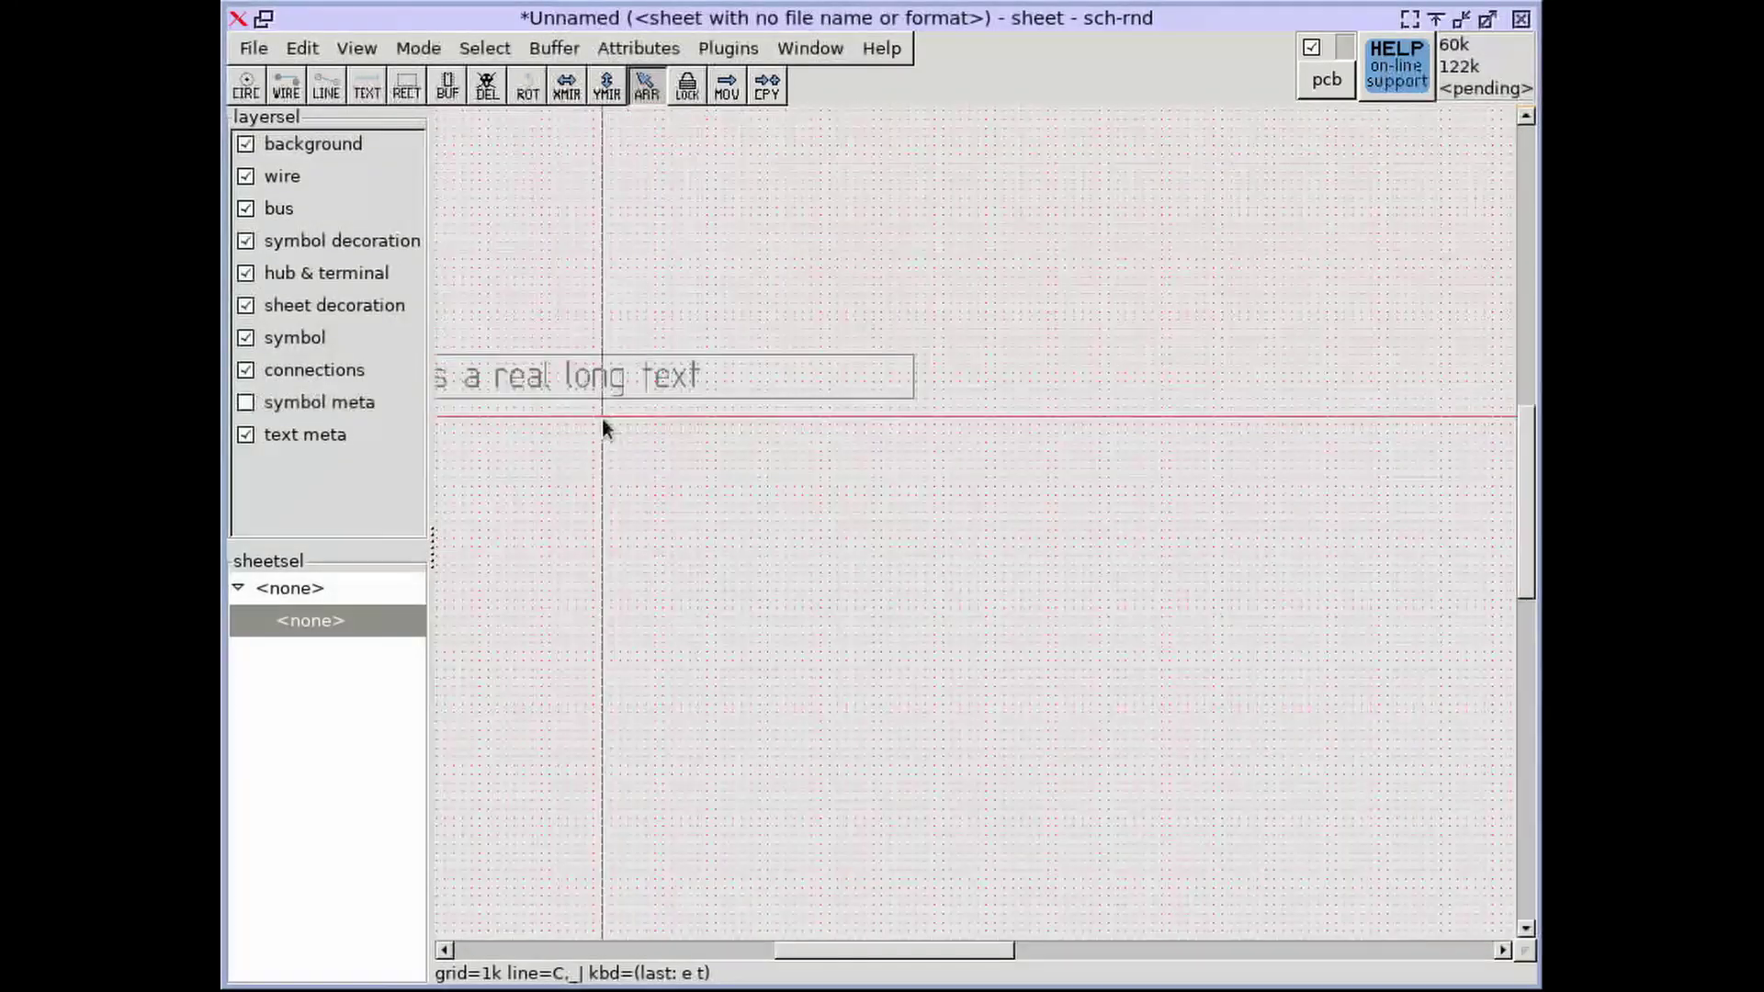
scroll(813, 503, "down", 2)
scroll(785, 495, "up", 1)
type("et")
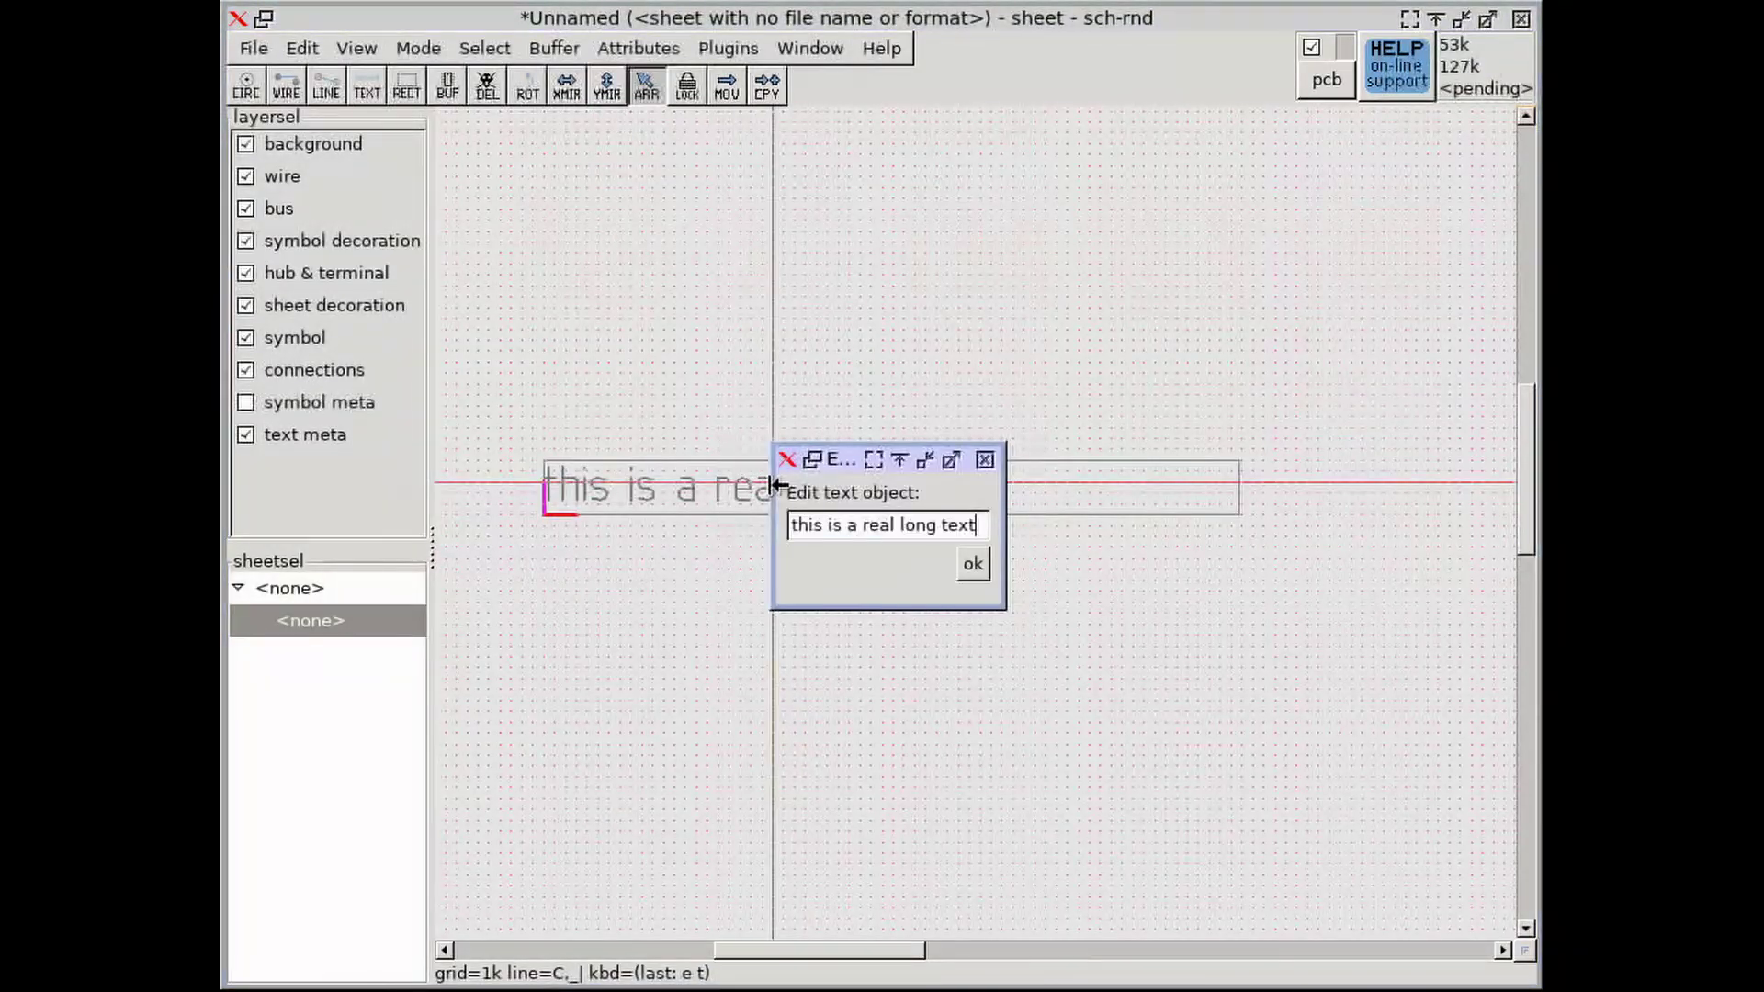
type(" that does not fi")
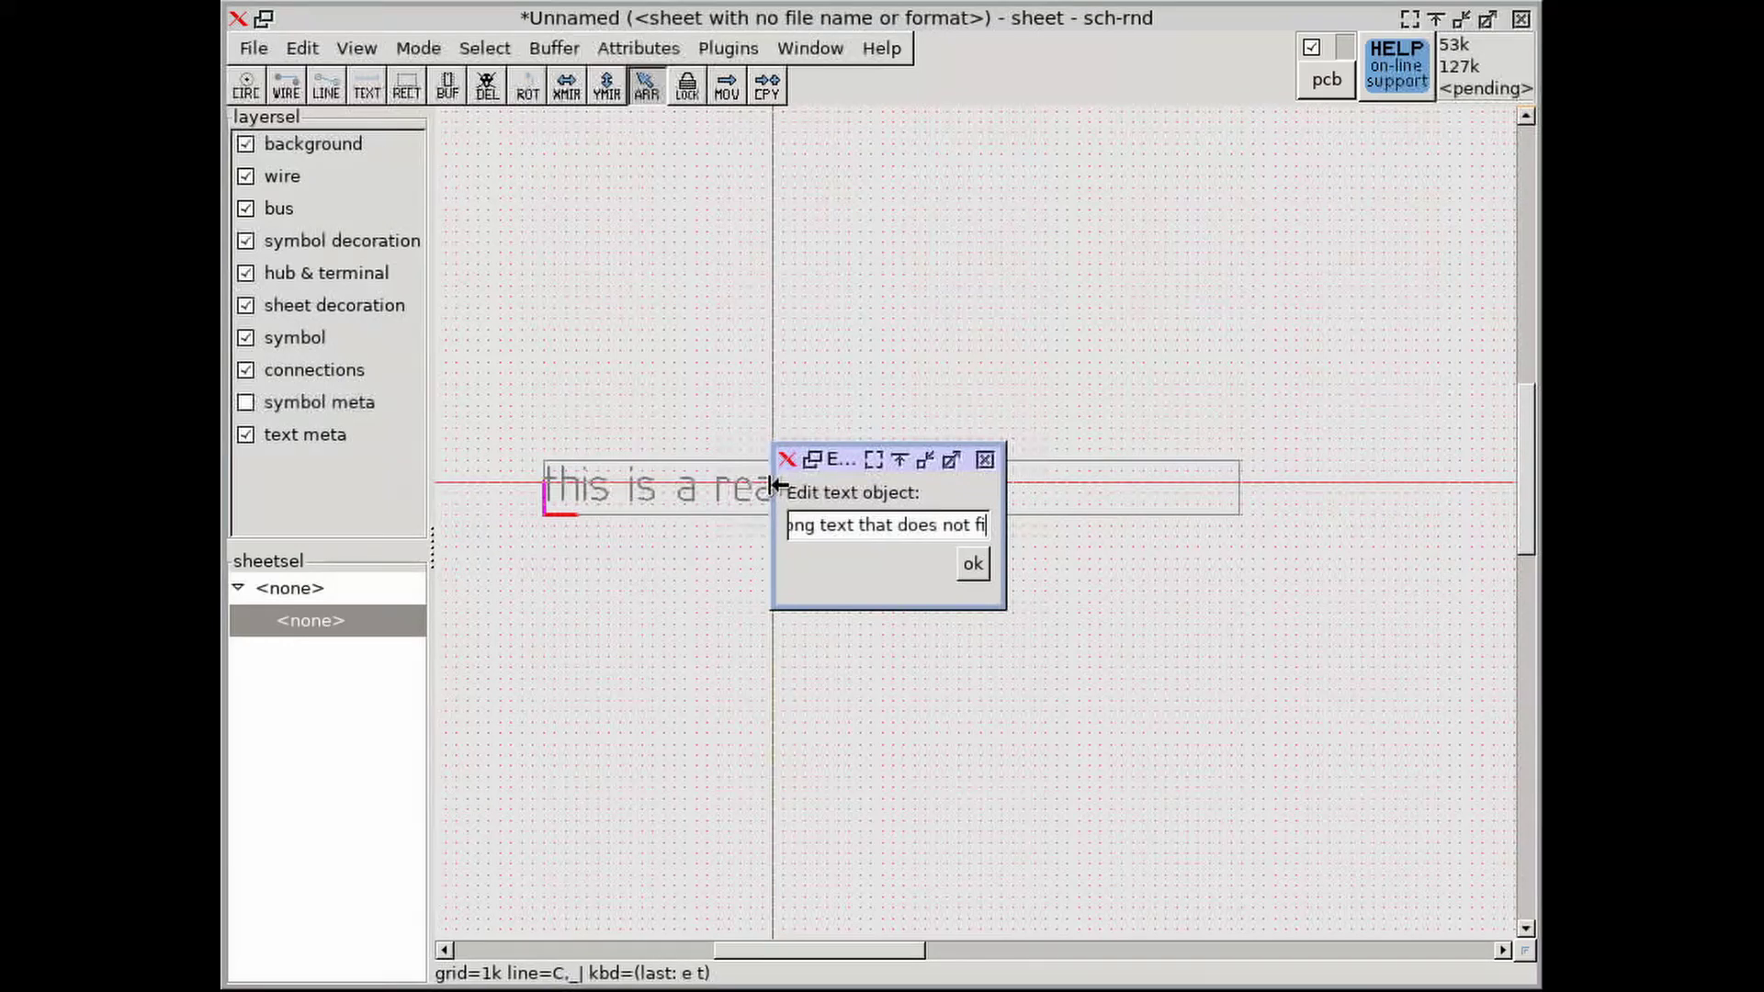
type("t in the original")
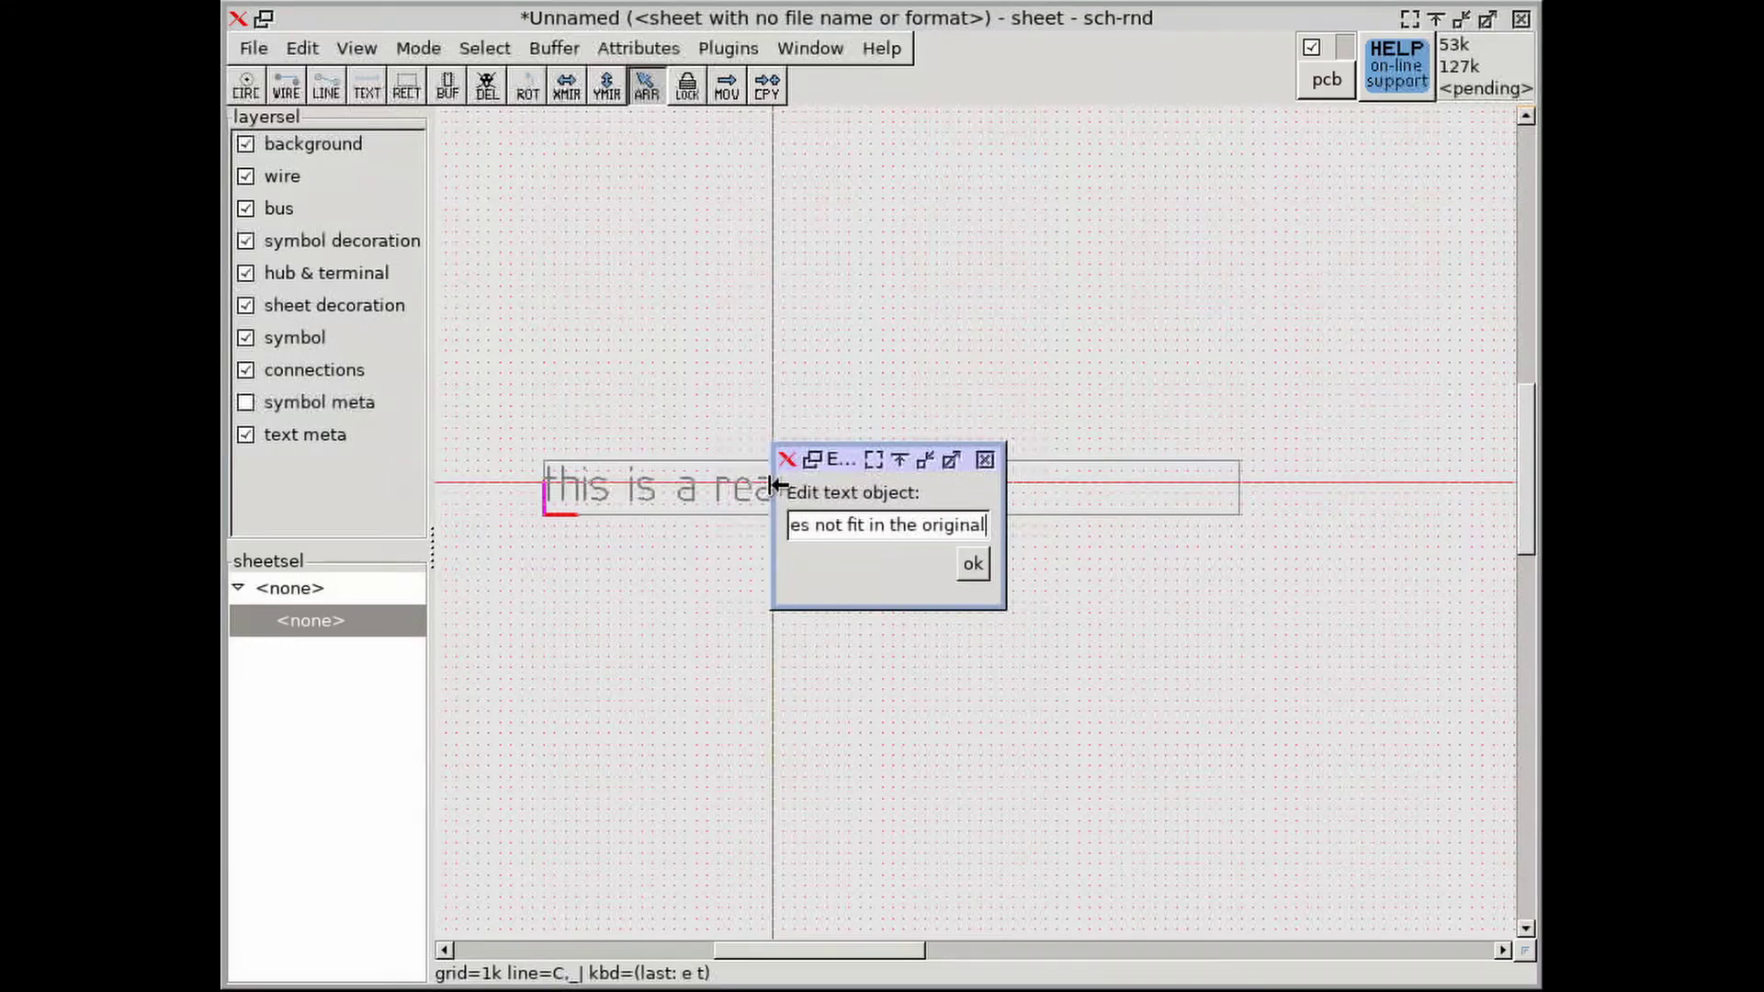
type(" bbox")
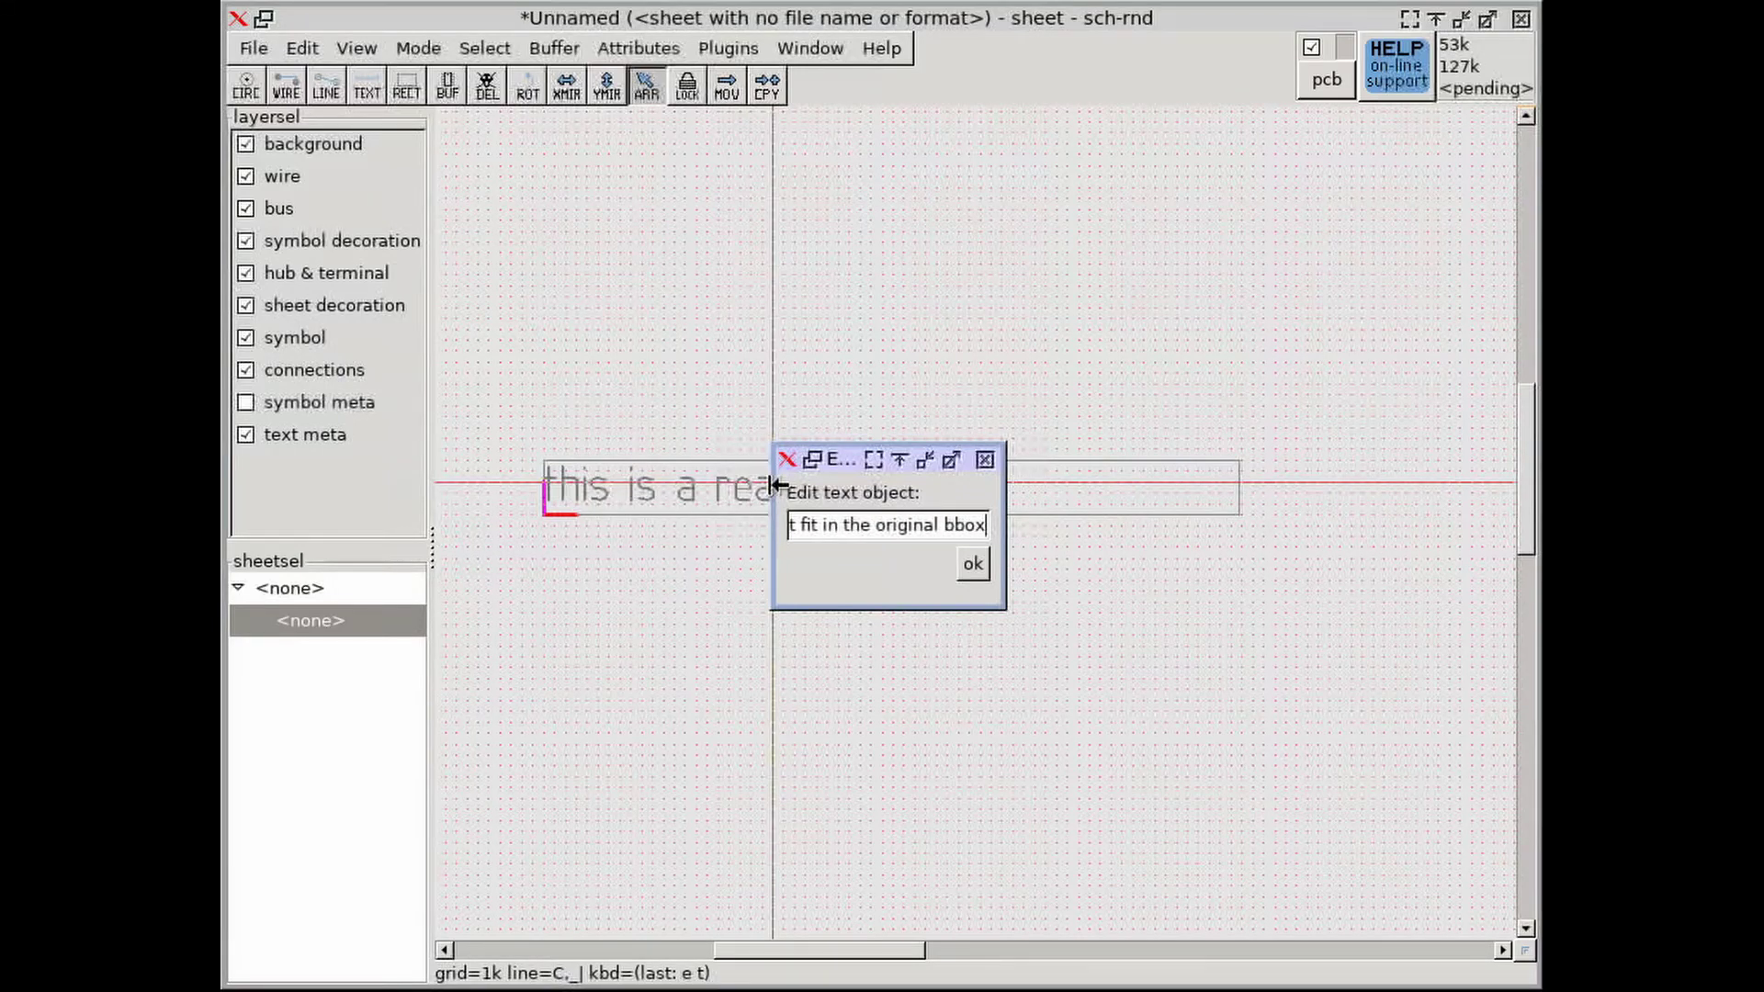
left_click(974, 563)
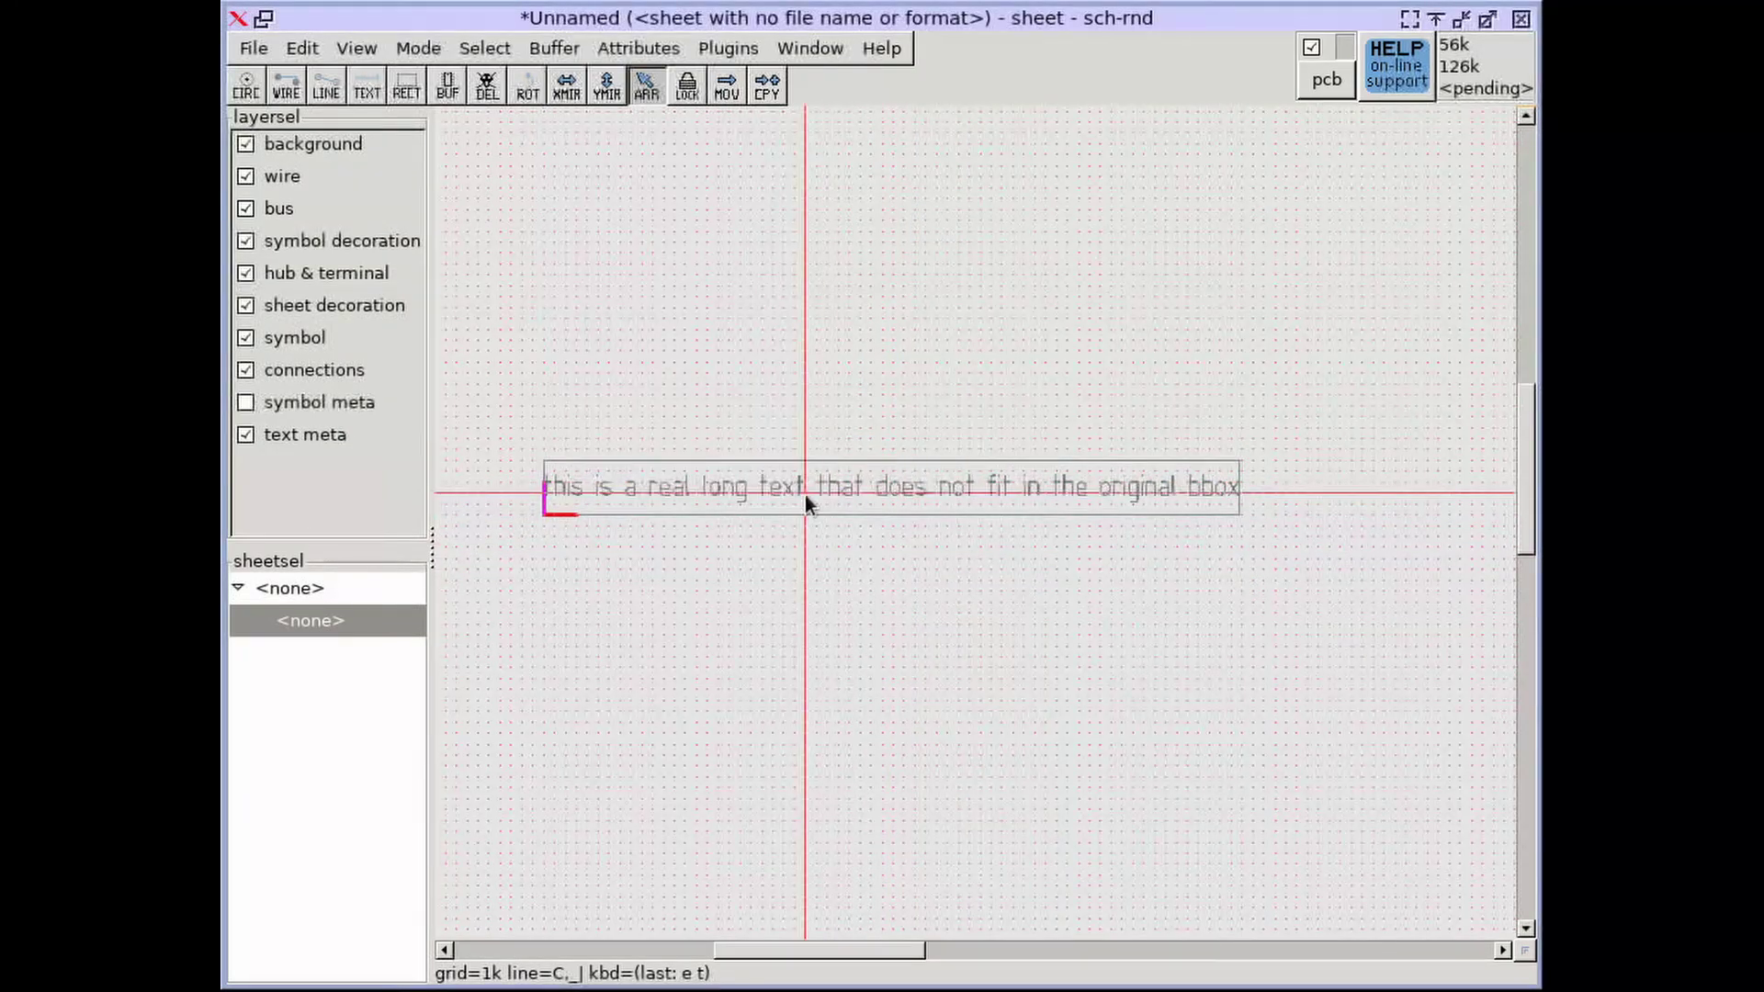
- Append 'because it is too long' so the text overflows and shrinks
key("e")
key("t")
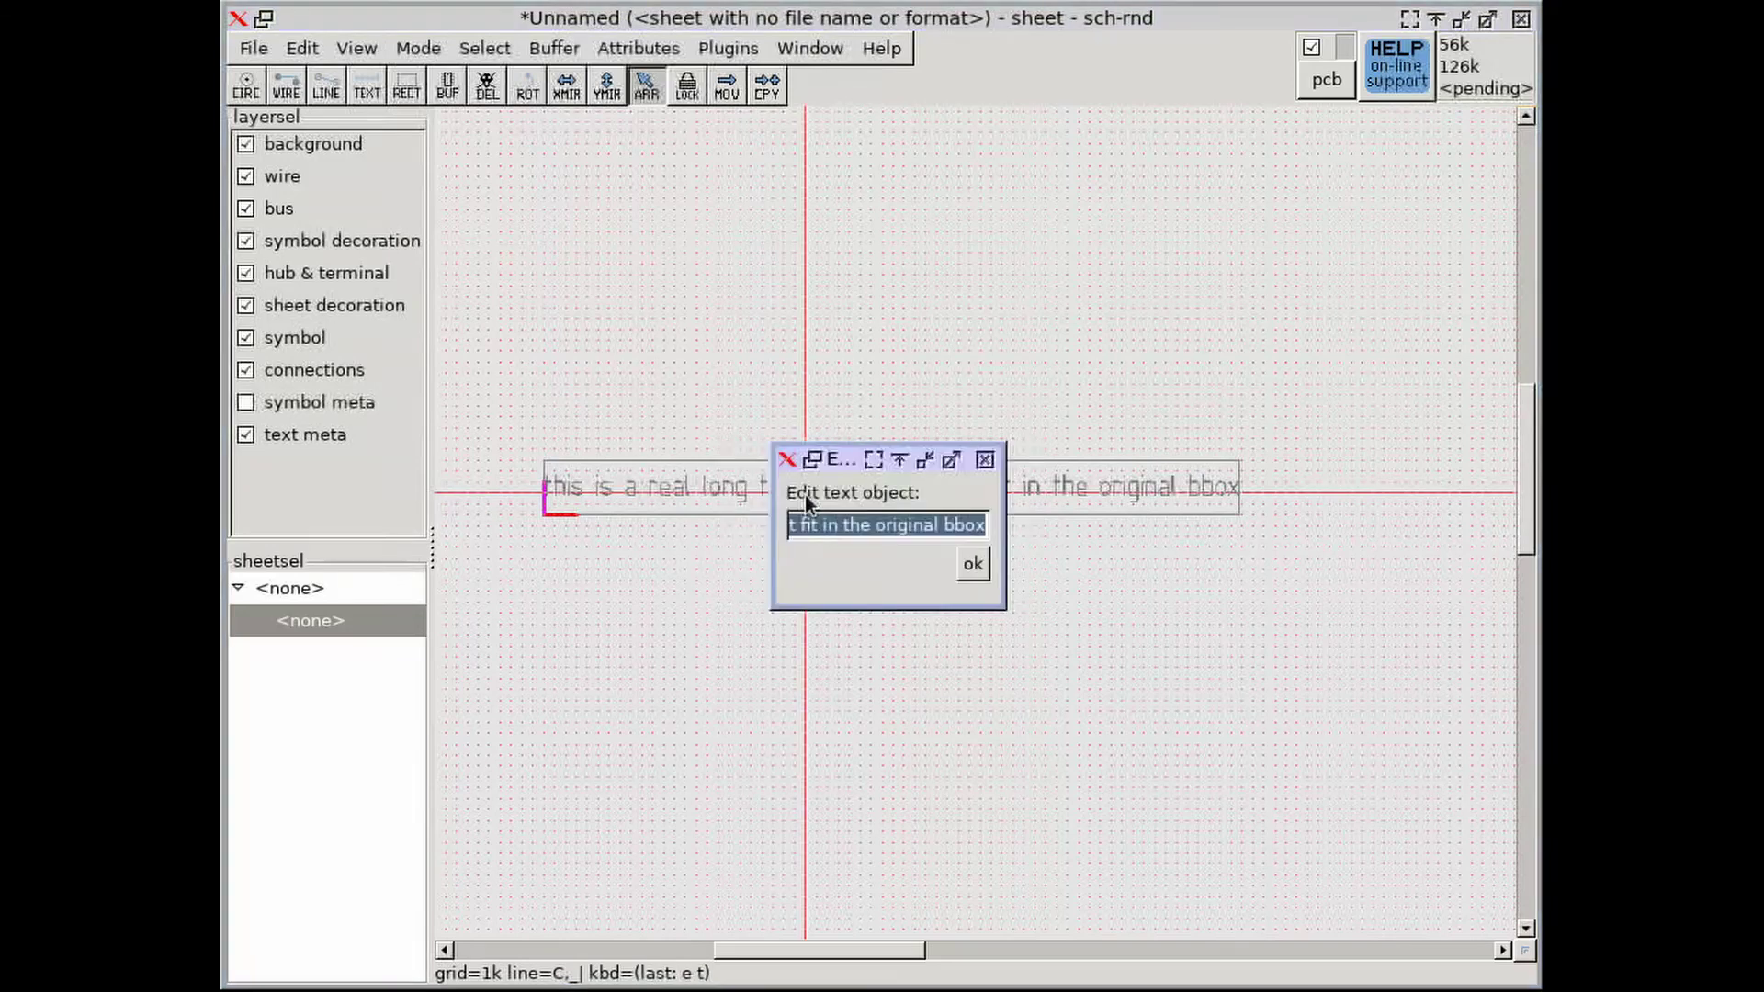
key("End")
type("because i")
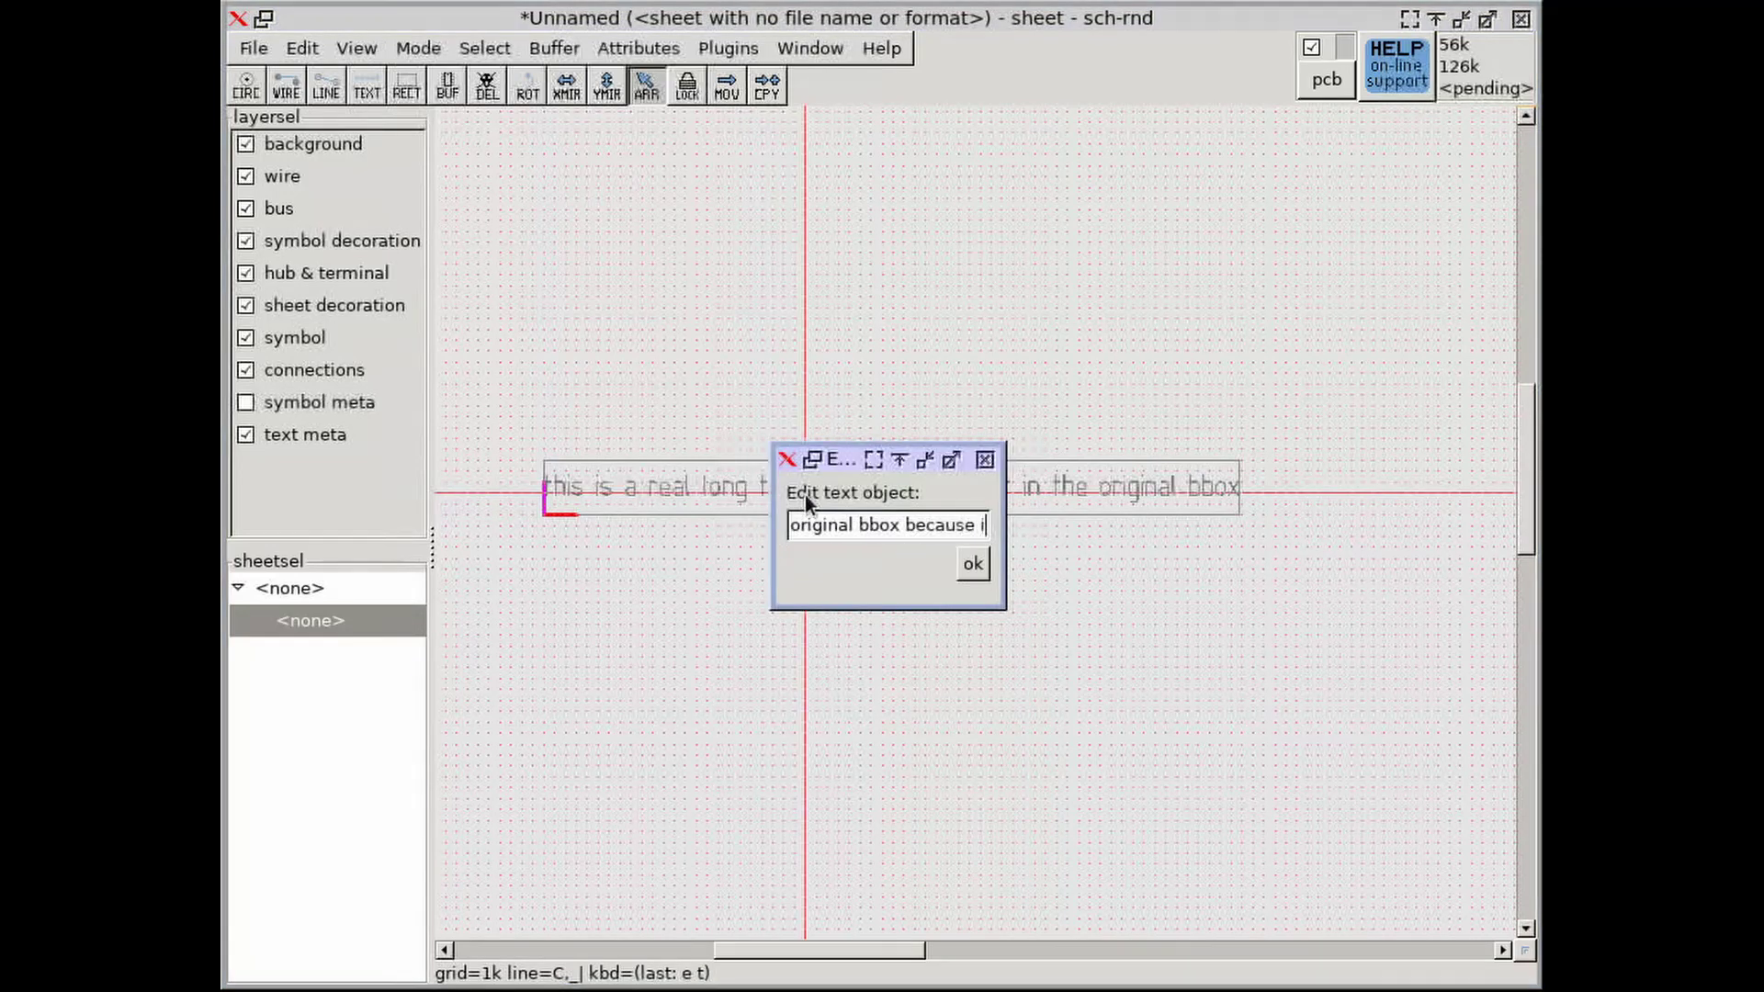
type("t is too long")
left_click(973, 565)
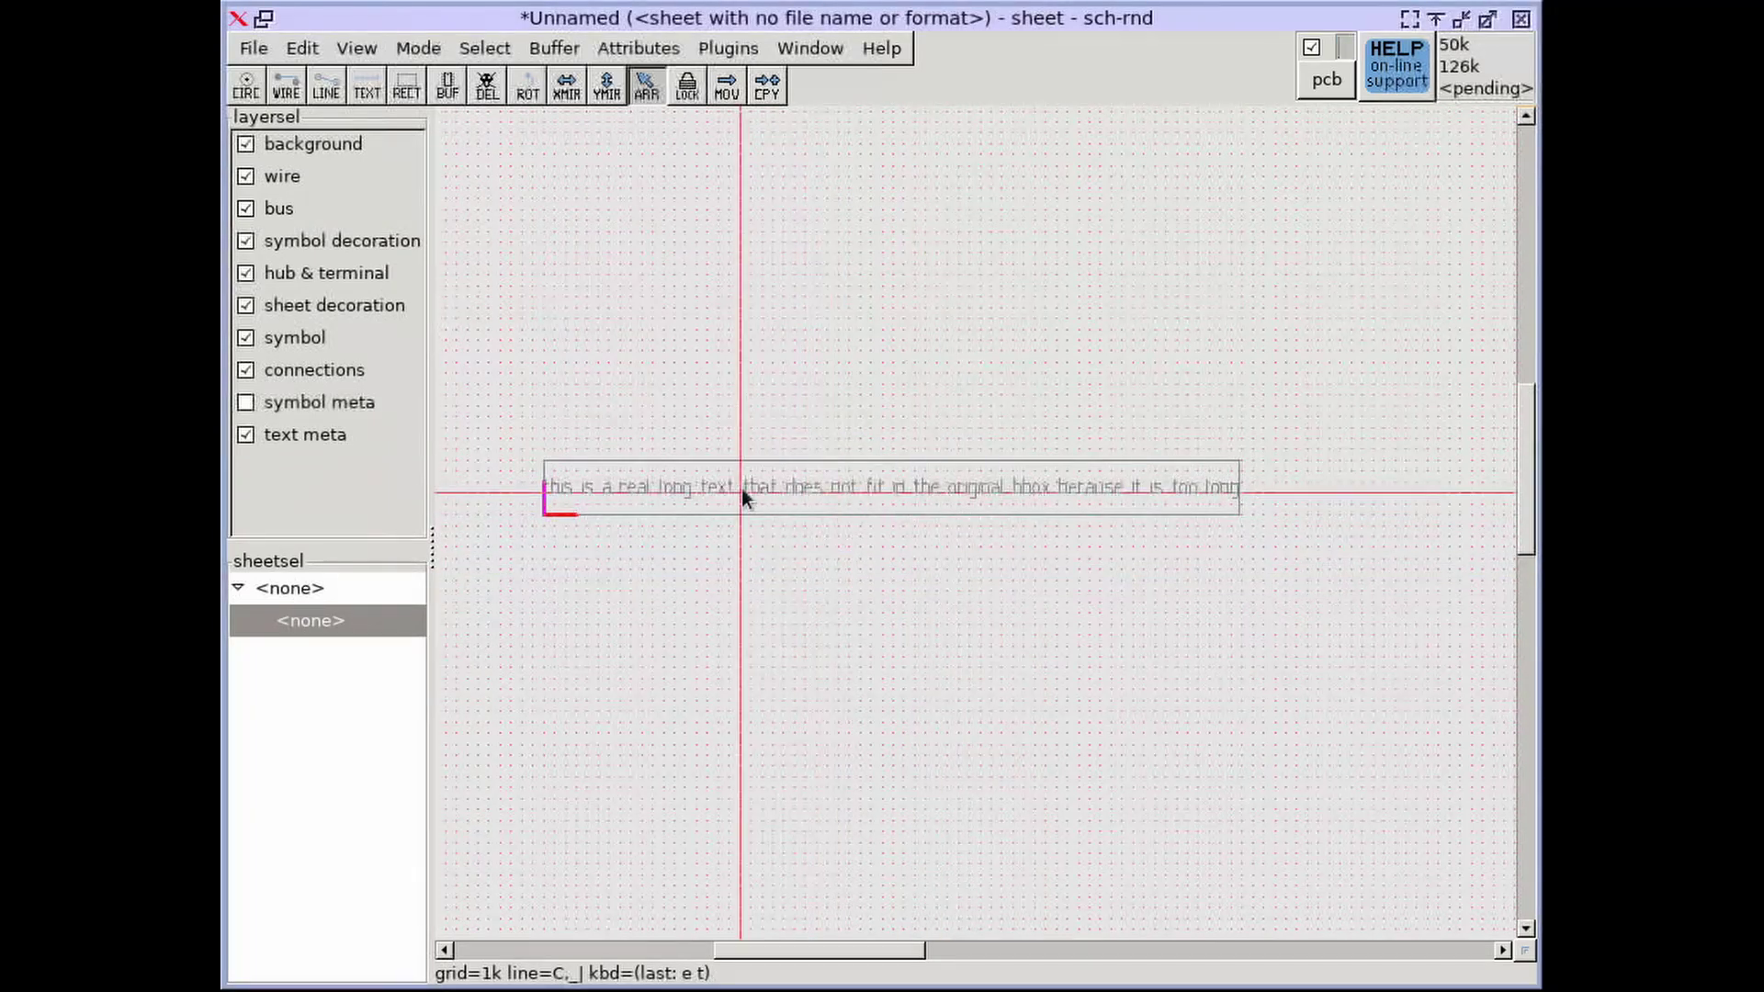
- Replace the whole text content with 'abc'
scroll(691, 496, "up", 2)
scroll(689, 505, "right", 2)
scroll(796, 527, "right", 3)
scroll(622, 582, "left", 4)
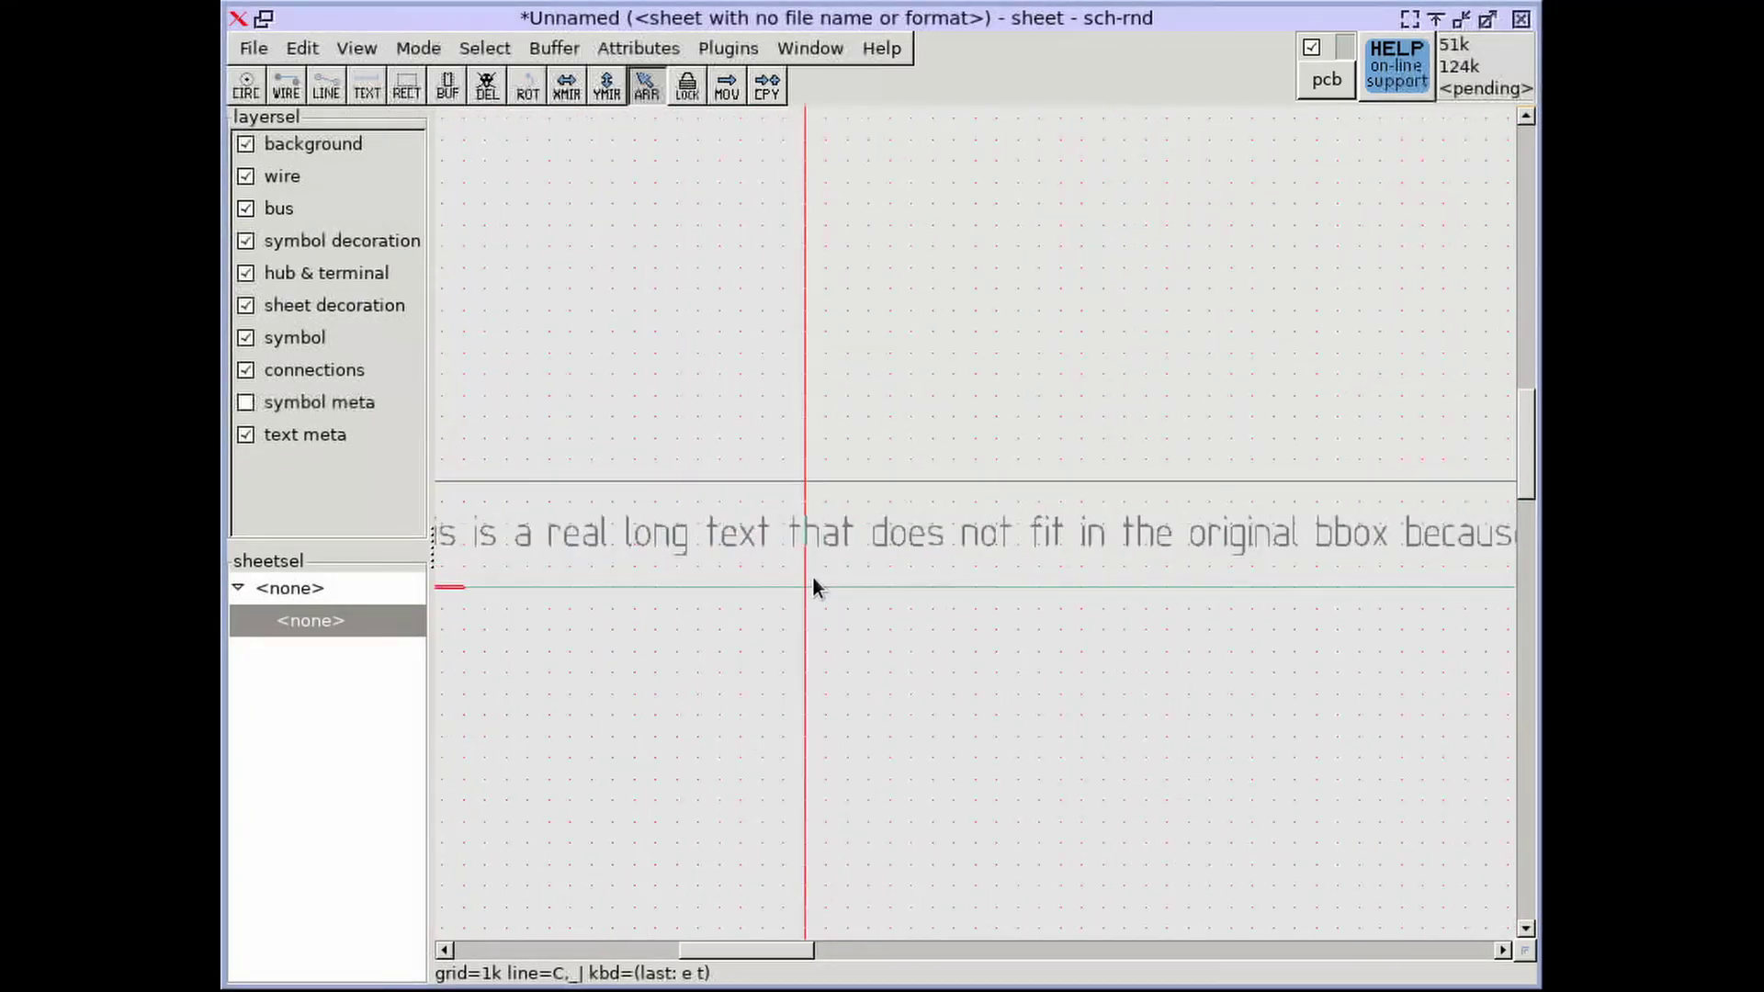
scroll(811, 587, "up", 1)
key("e")
key("t")
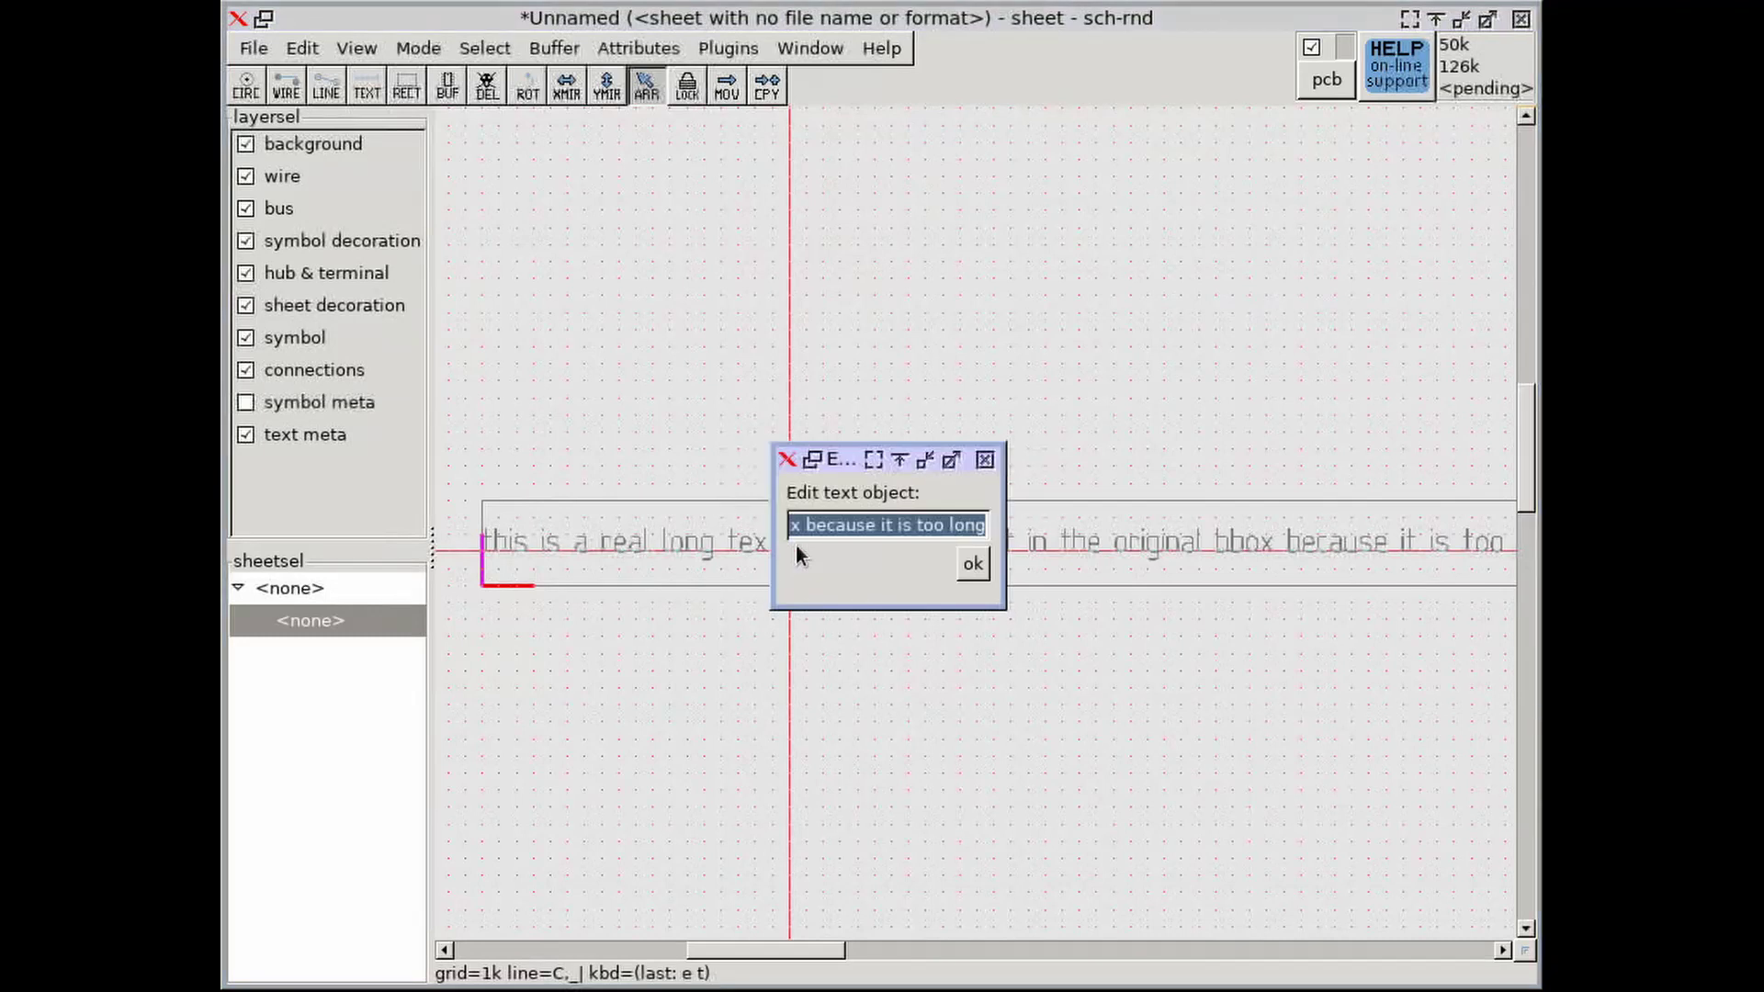
key("BackSpace")
type("abc")
key("Return")
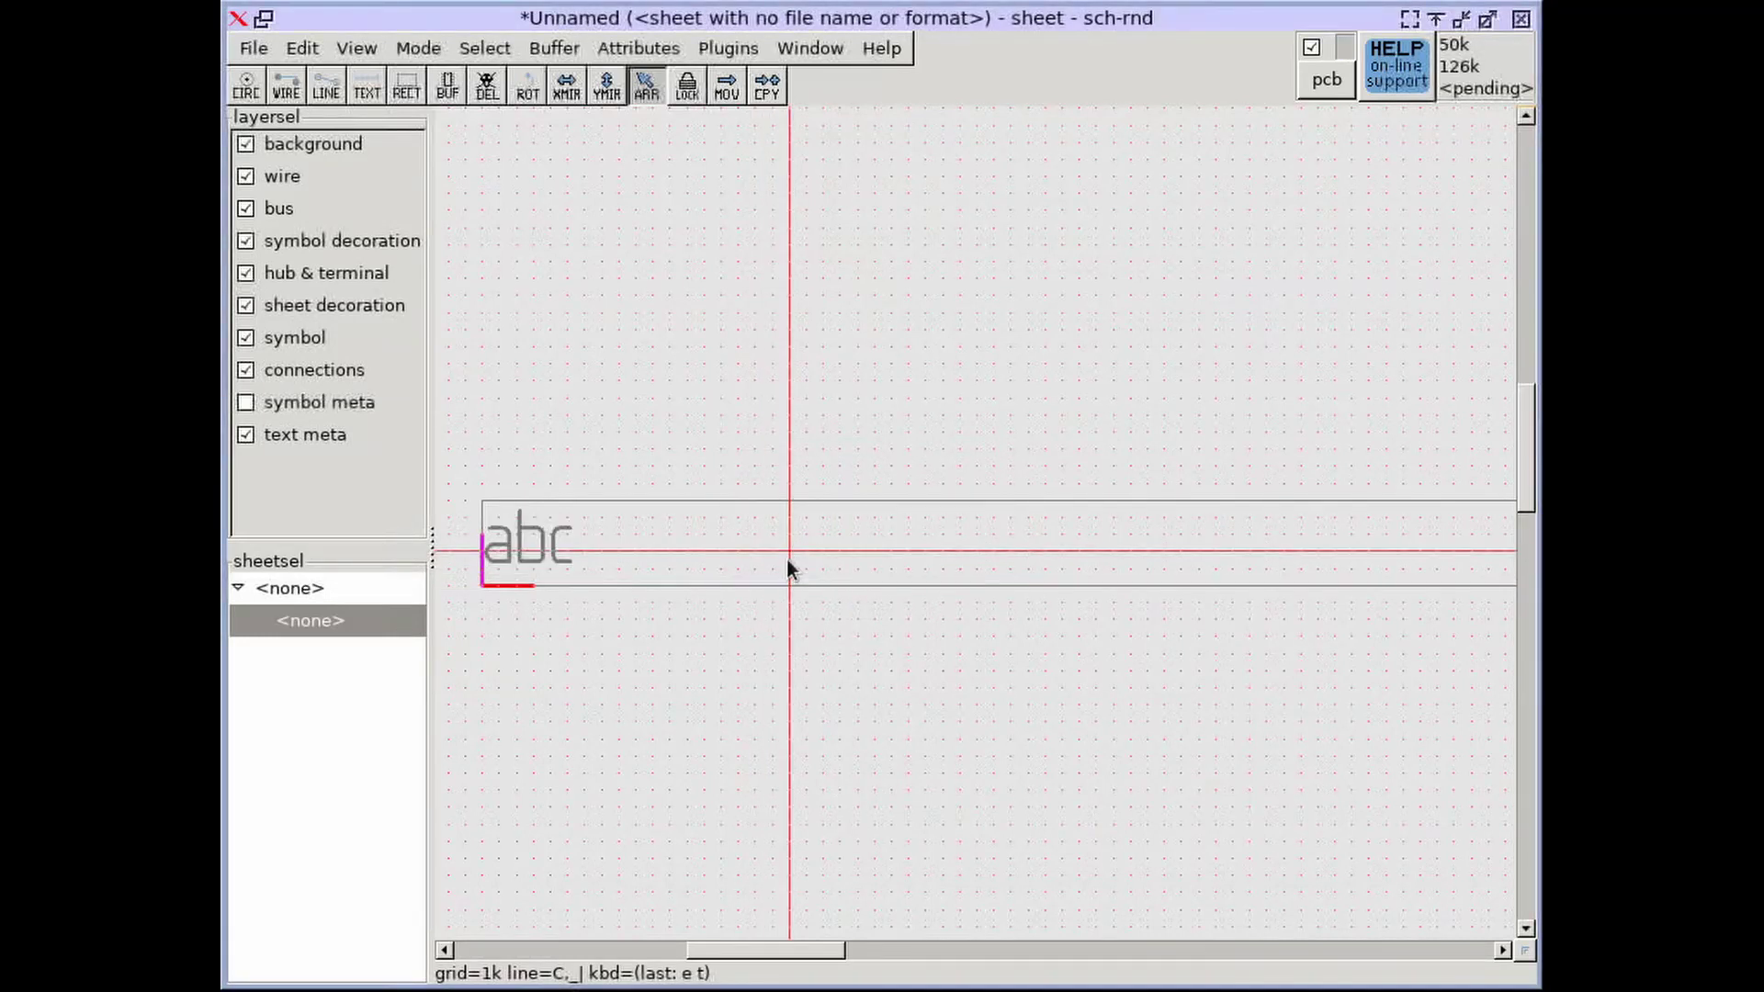
- Mirror the abc text horizontally and move it to the right
scroll(788, 562, "down", 1)
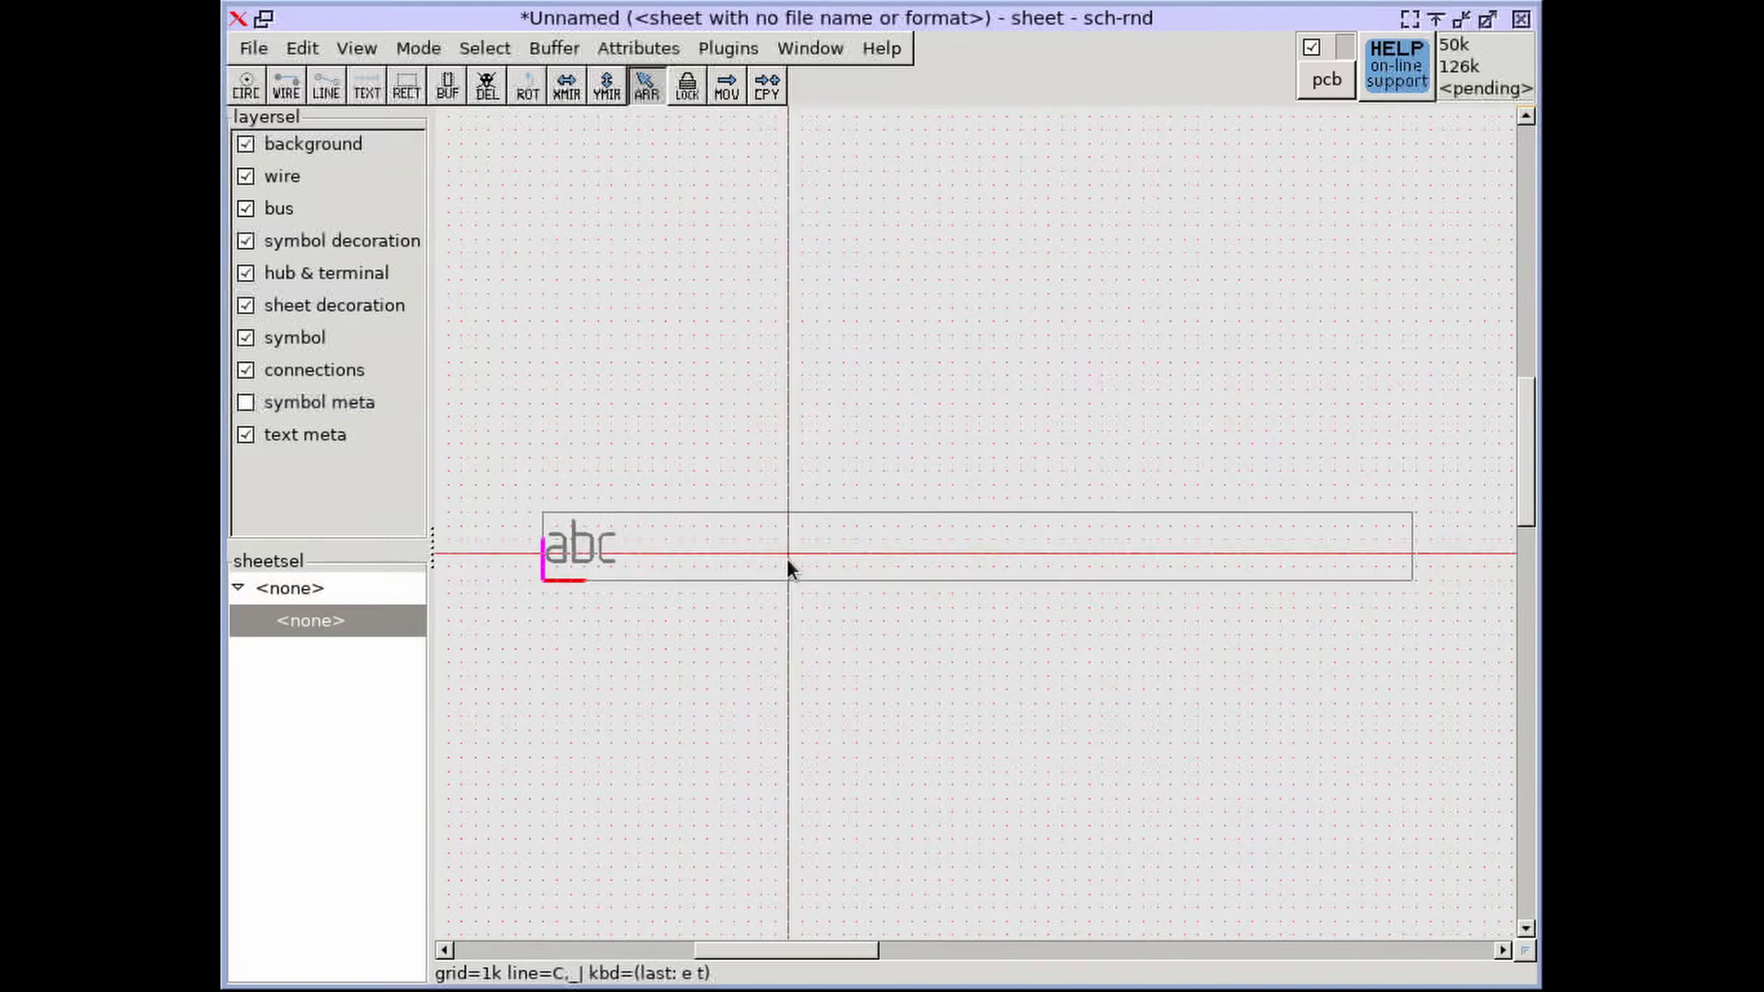
left_click(566, 87)
left_click(680, 565)
scroll(625, 524, "down", 2)
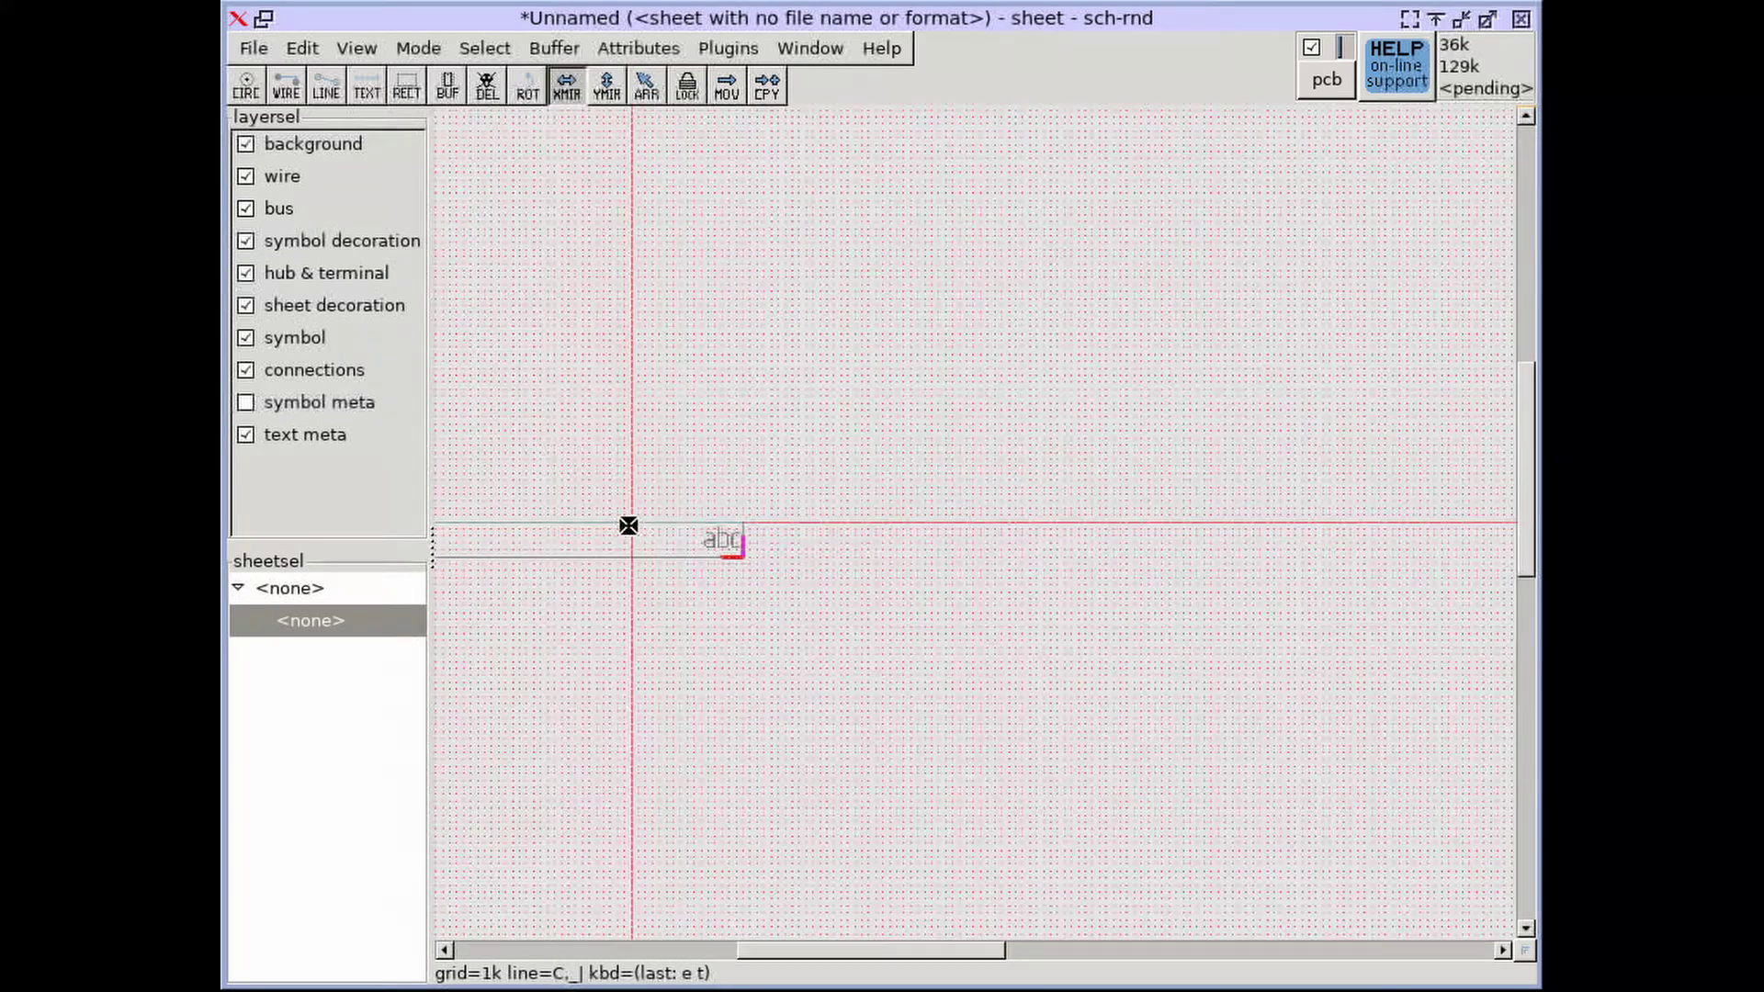
middle_click_drag(625, 524, 896, 533)
scroll(873, 538, "up", 1)
key("F11")
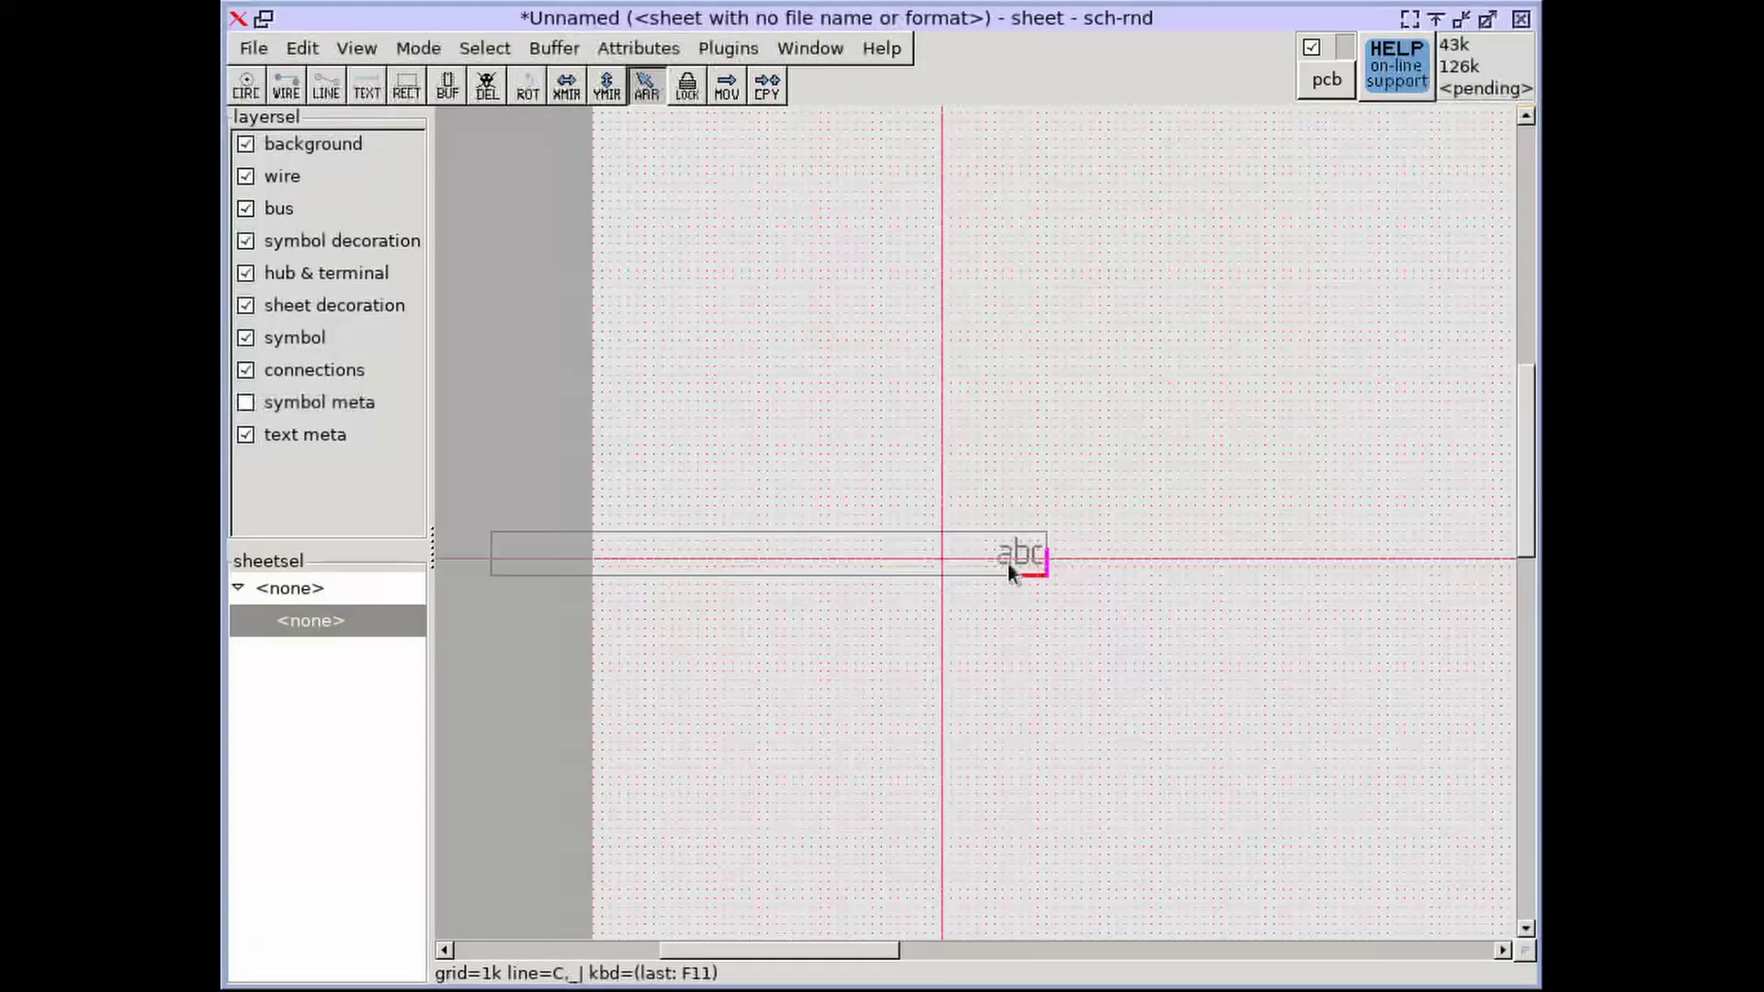
left_click_drag(1007, 560, 1157, 568)
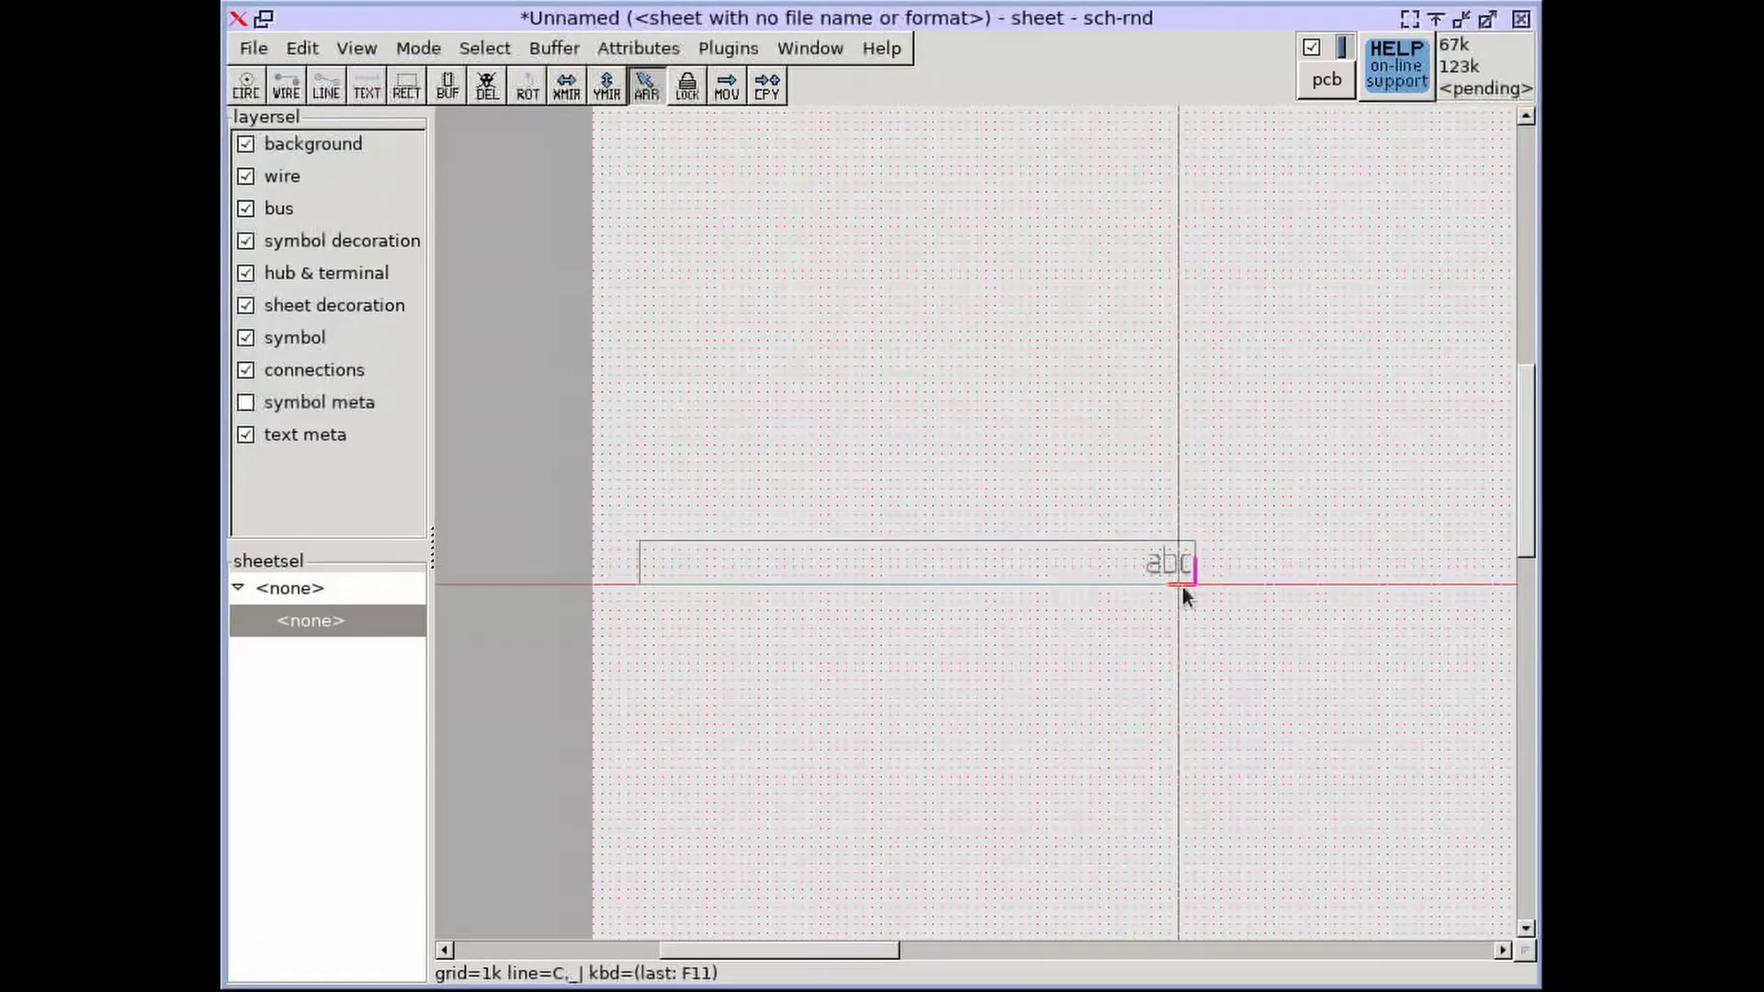
scroll(1189, 592, "up", 1)
- Set the abc text's halign to end in its properties and close the editor
right_click(1077, 543)
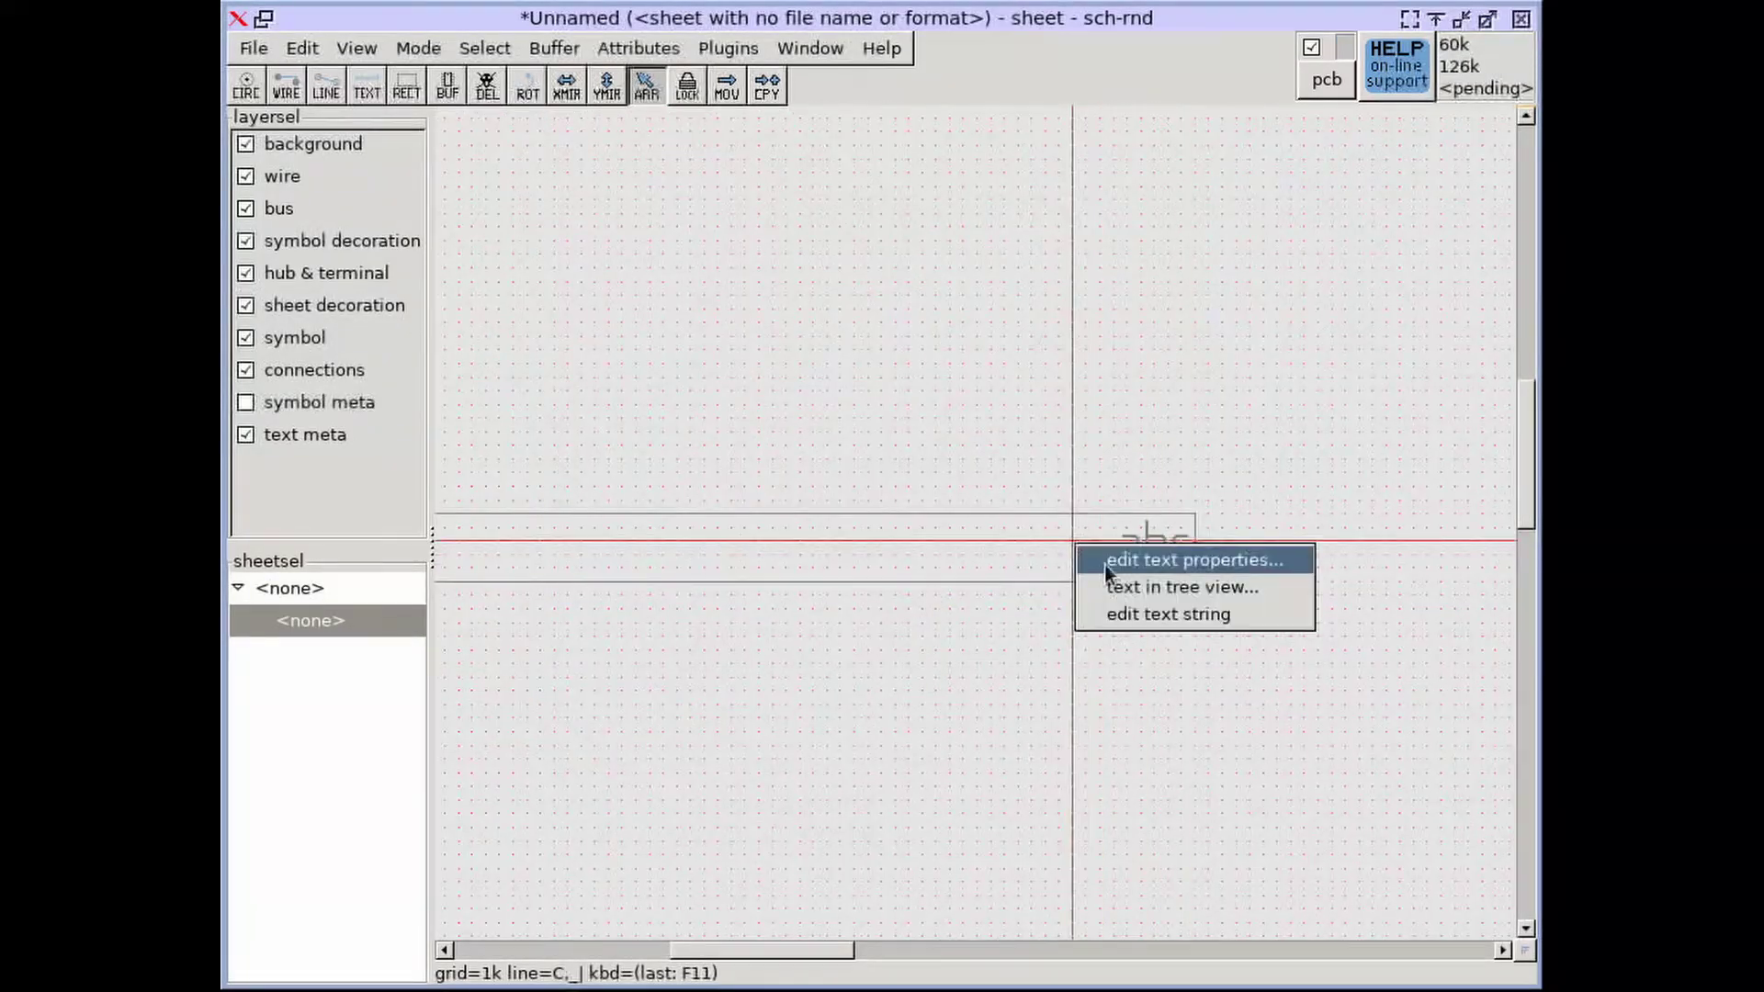
left_click(1105, 565)
scroll(739, 606, "down", 3)
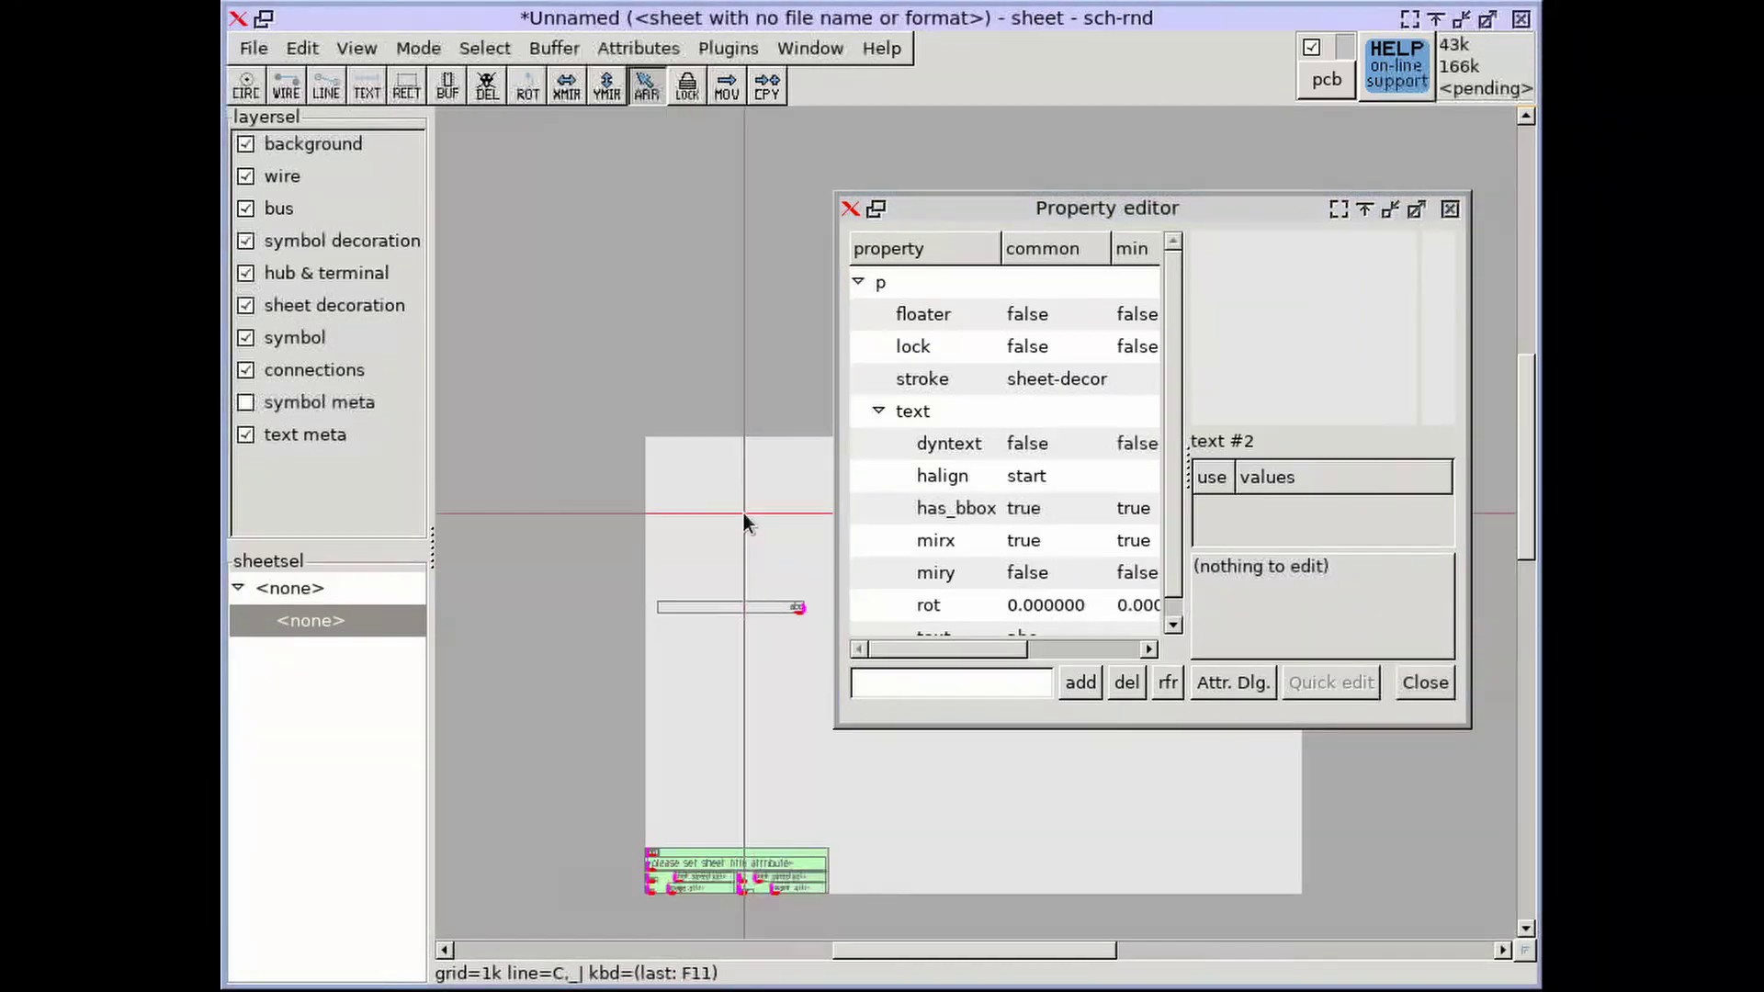
middle_click_drag(742, 511, 868, 735)
scroll(845, 791, "up", 6)
middle_click_drag(880, 813, 1073, 776)
scroll(1050, 783, "up", 1)
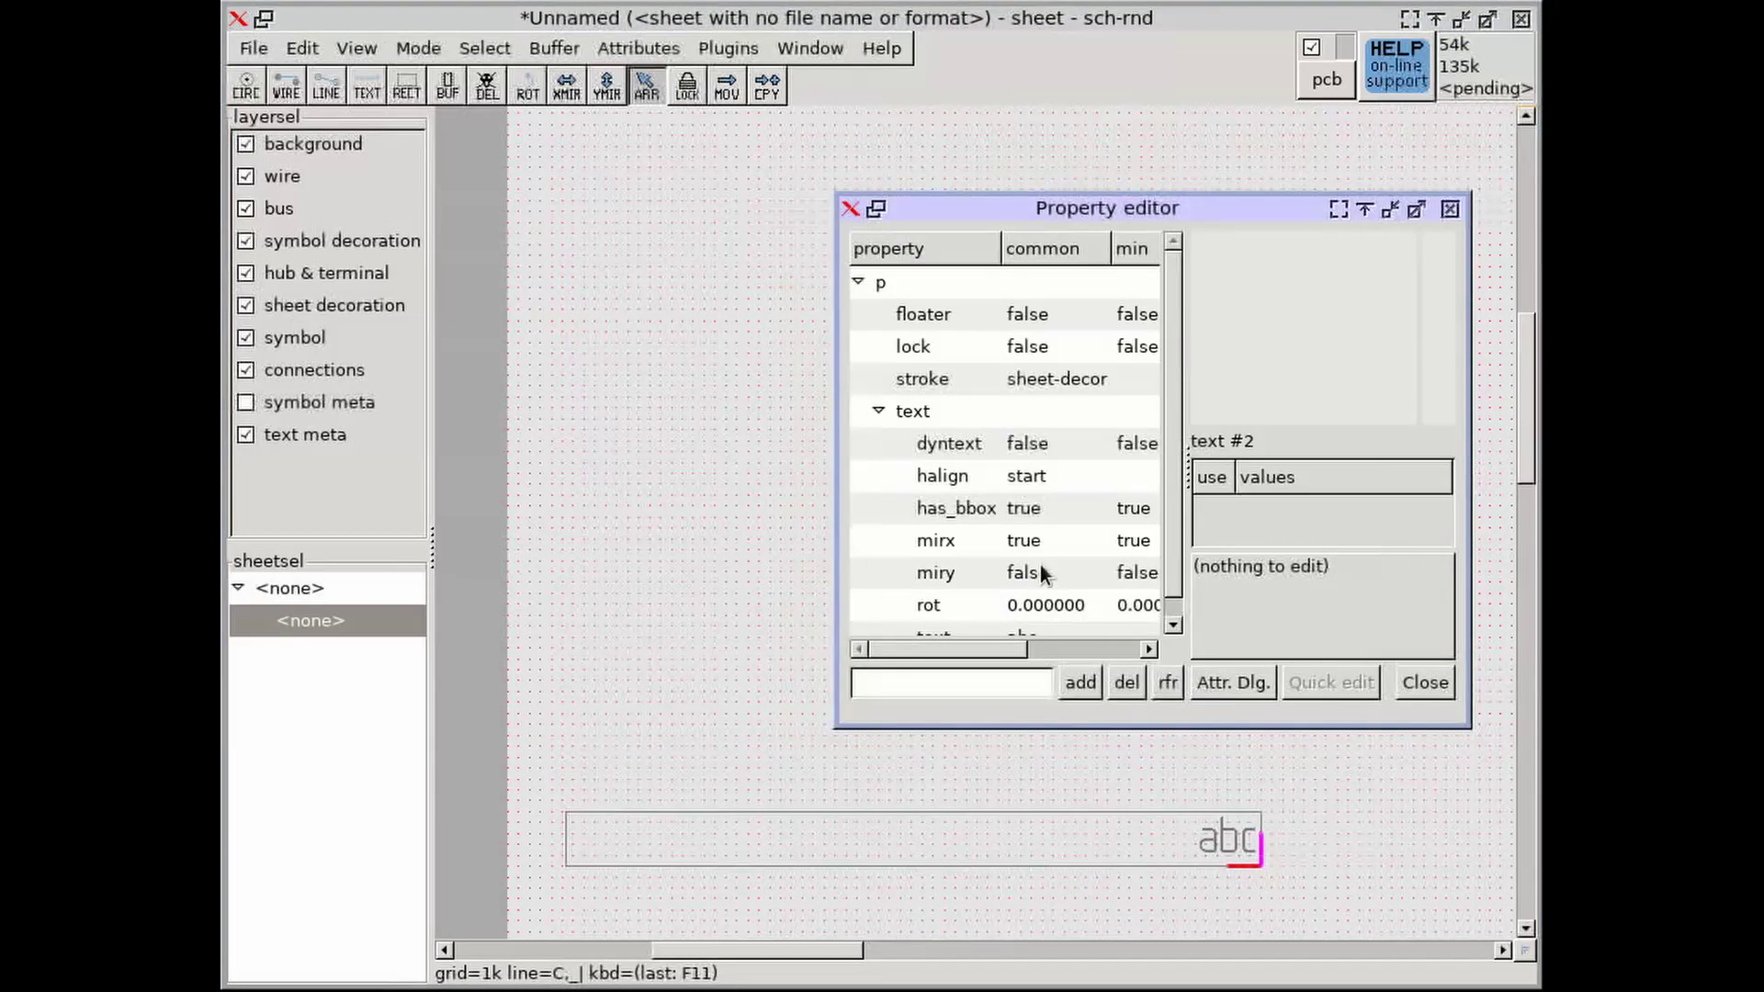
left_click(1033, 476)
left_click(1218, 602)
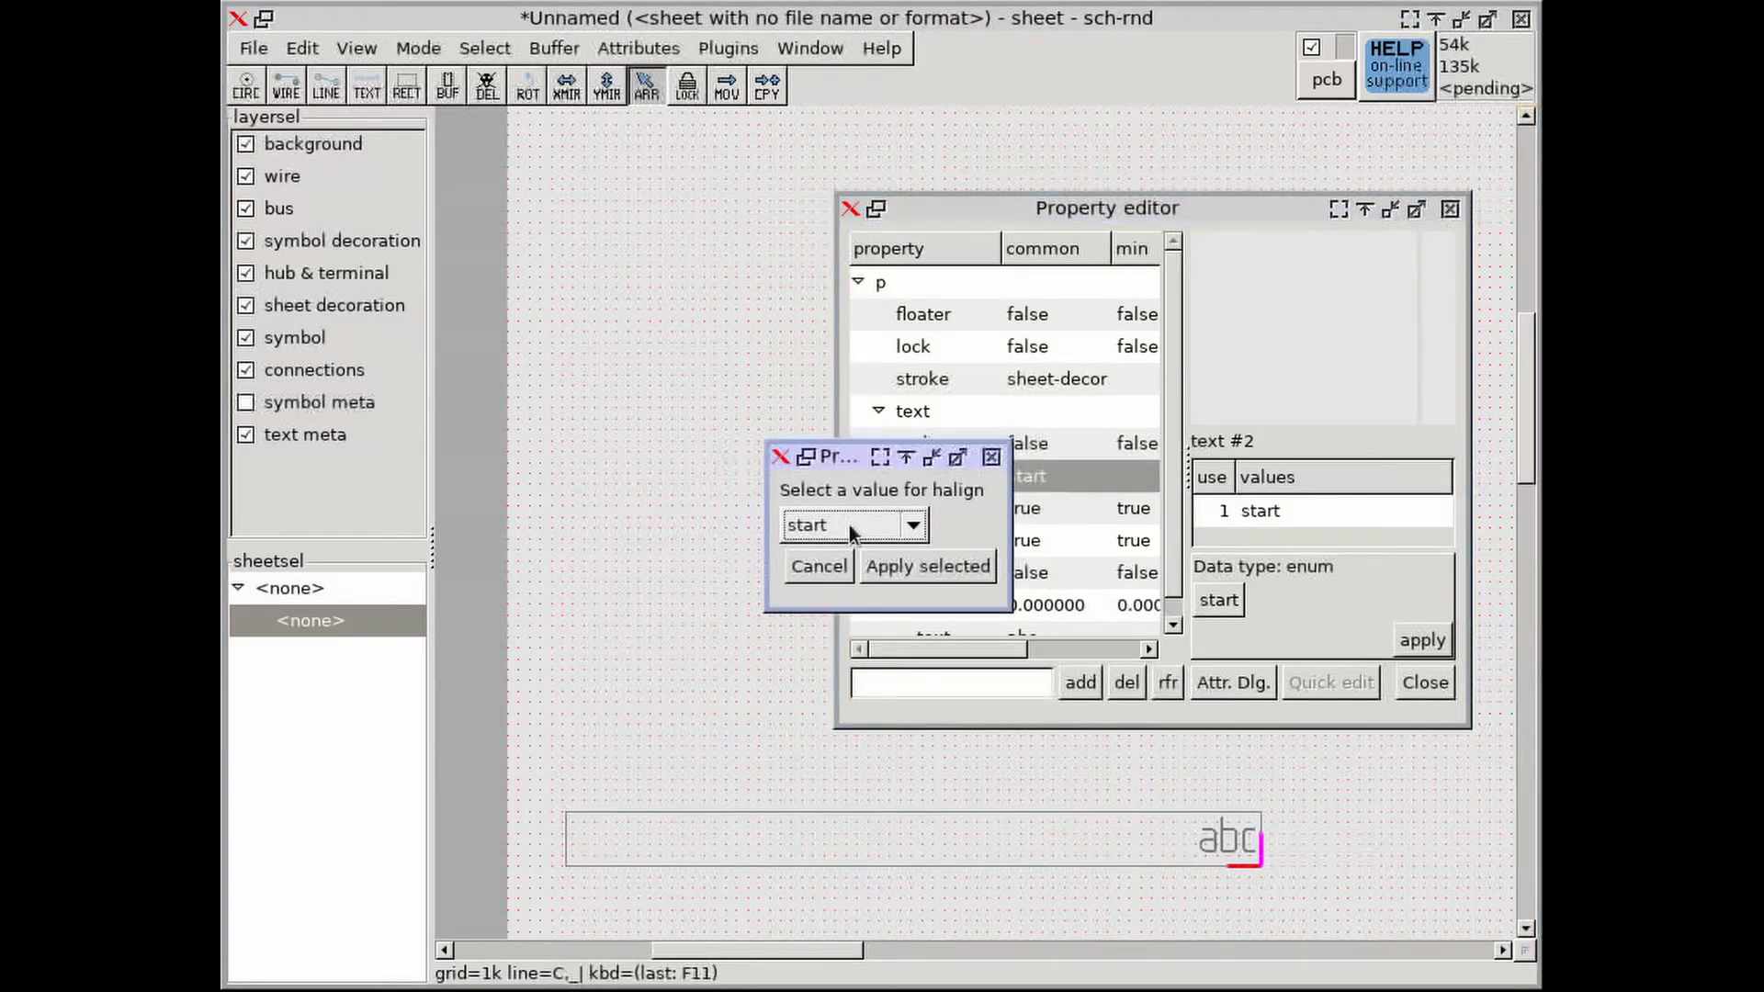
left_click(849, 525)
left_click(836, 584)
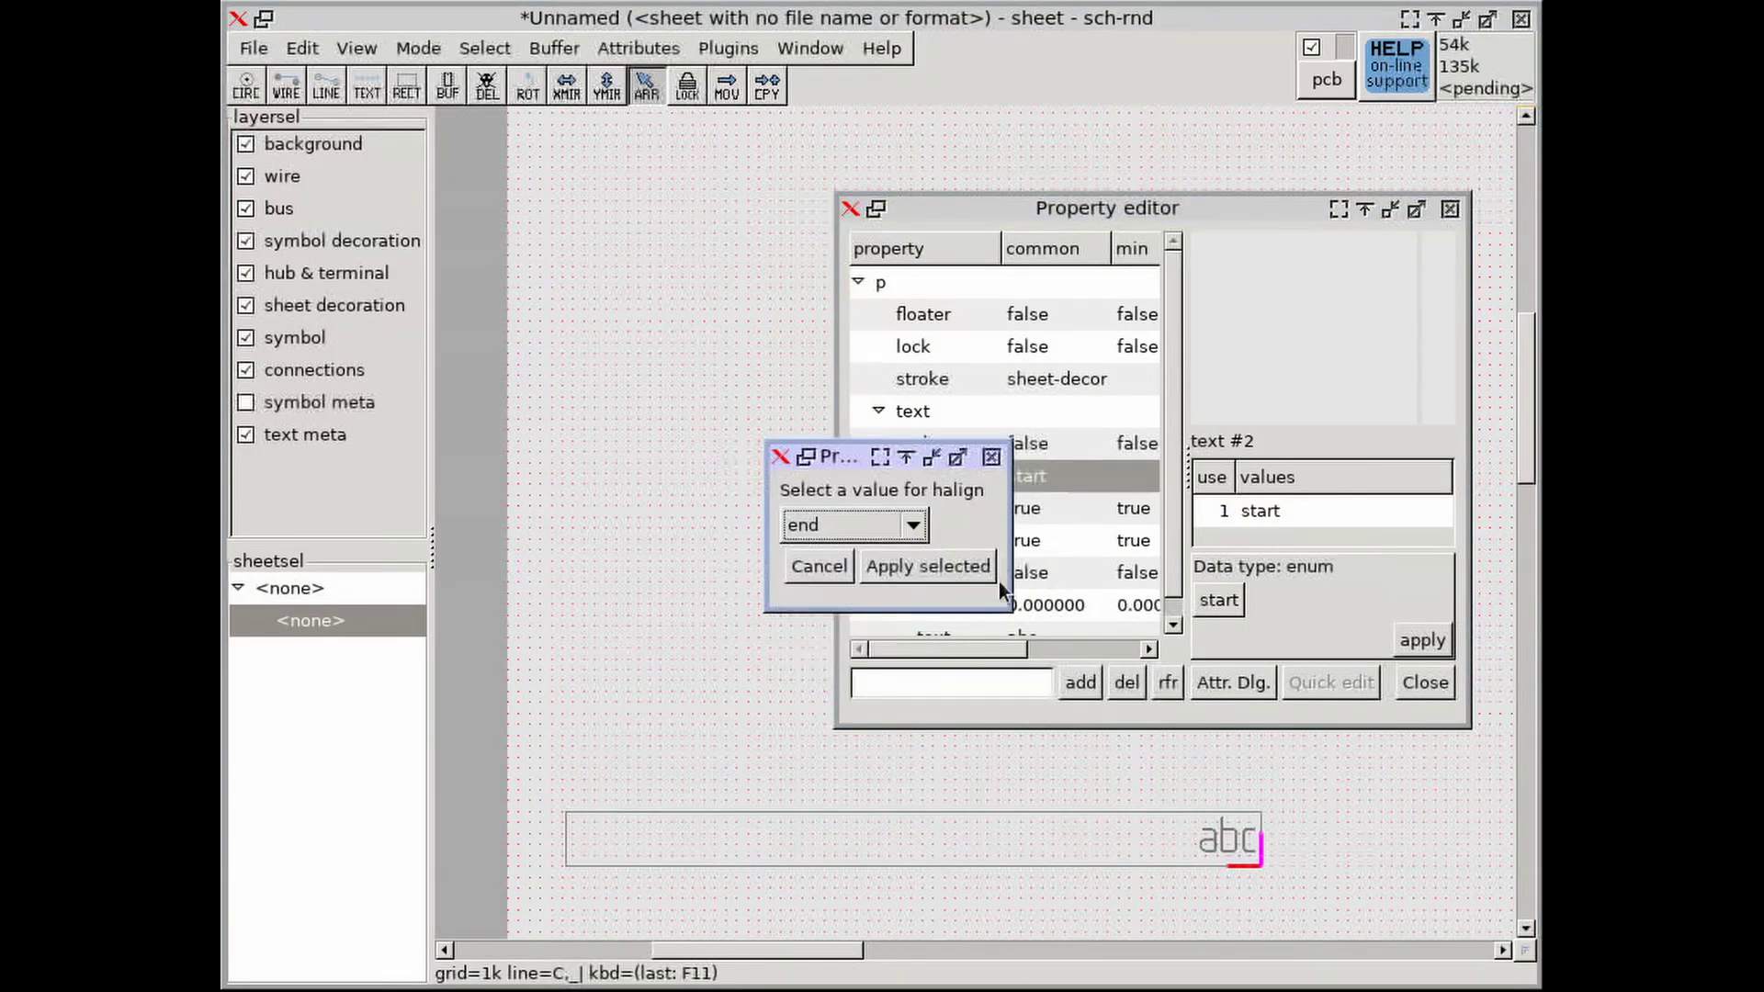
left_click(940, 566)
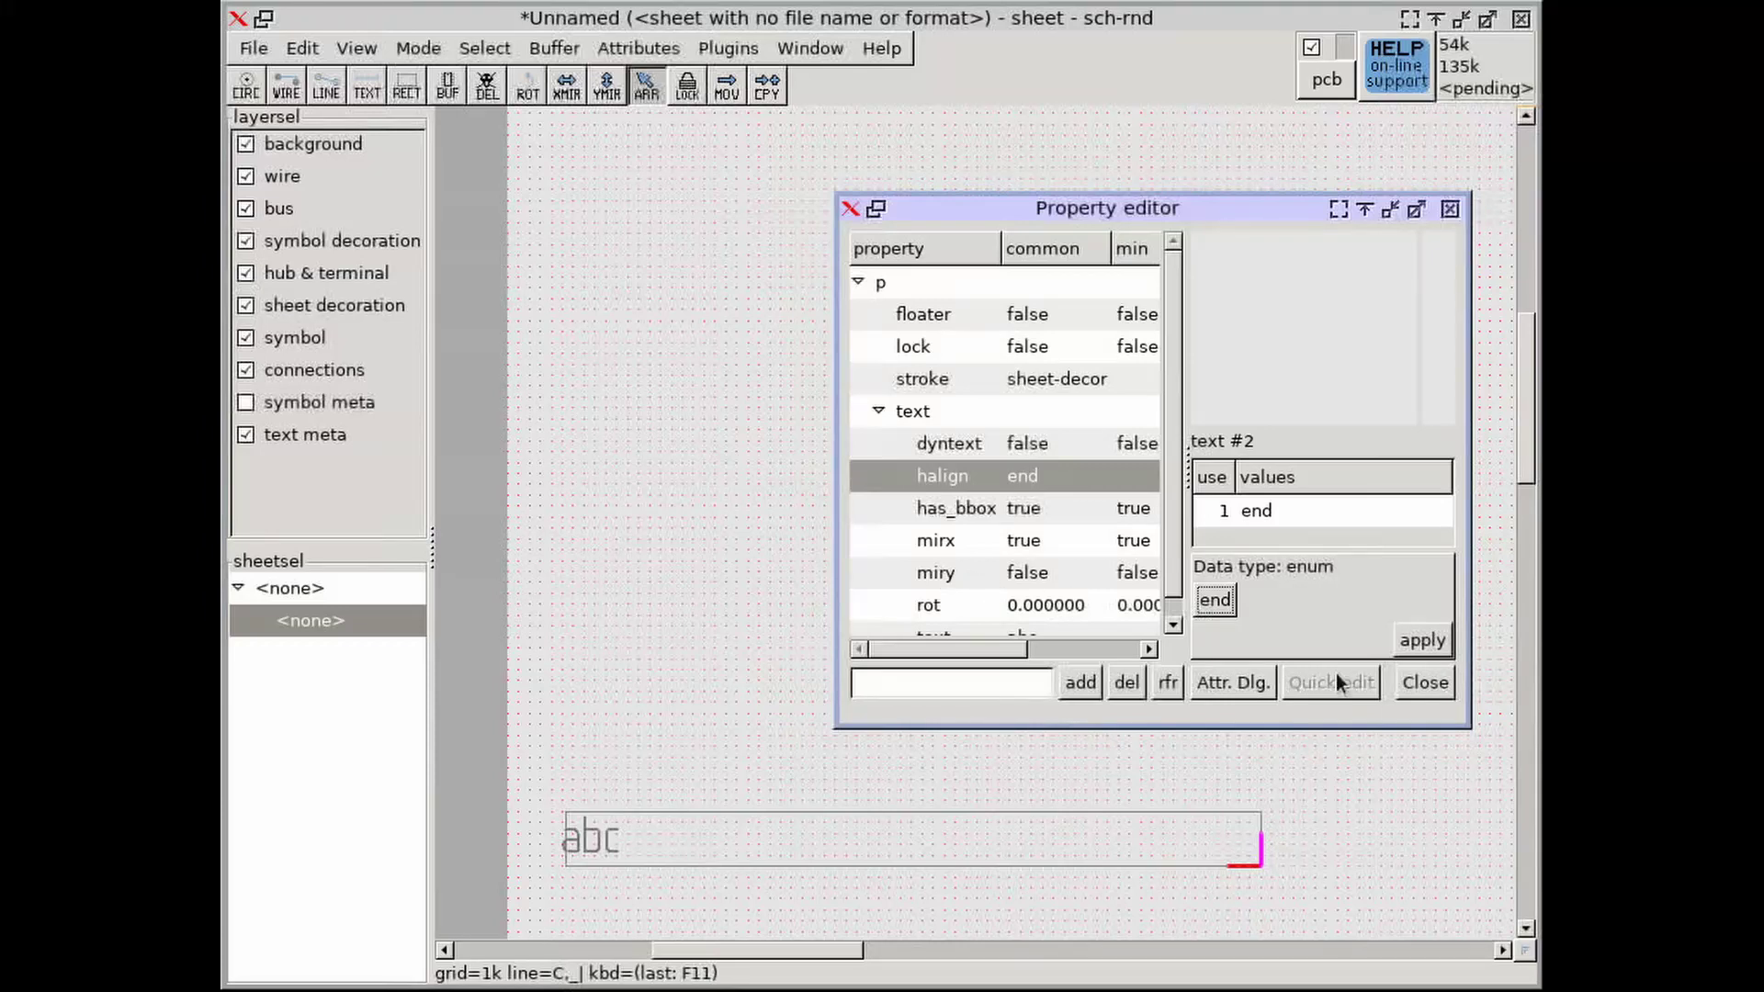
left_click(1425, 684)
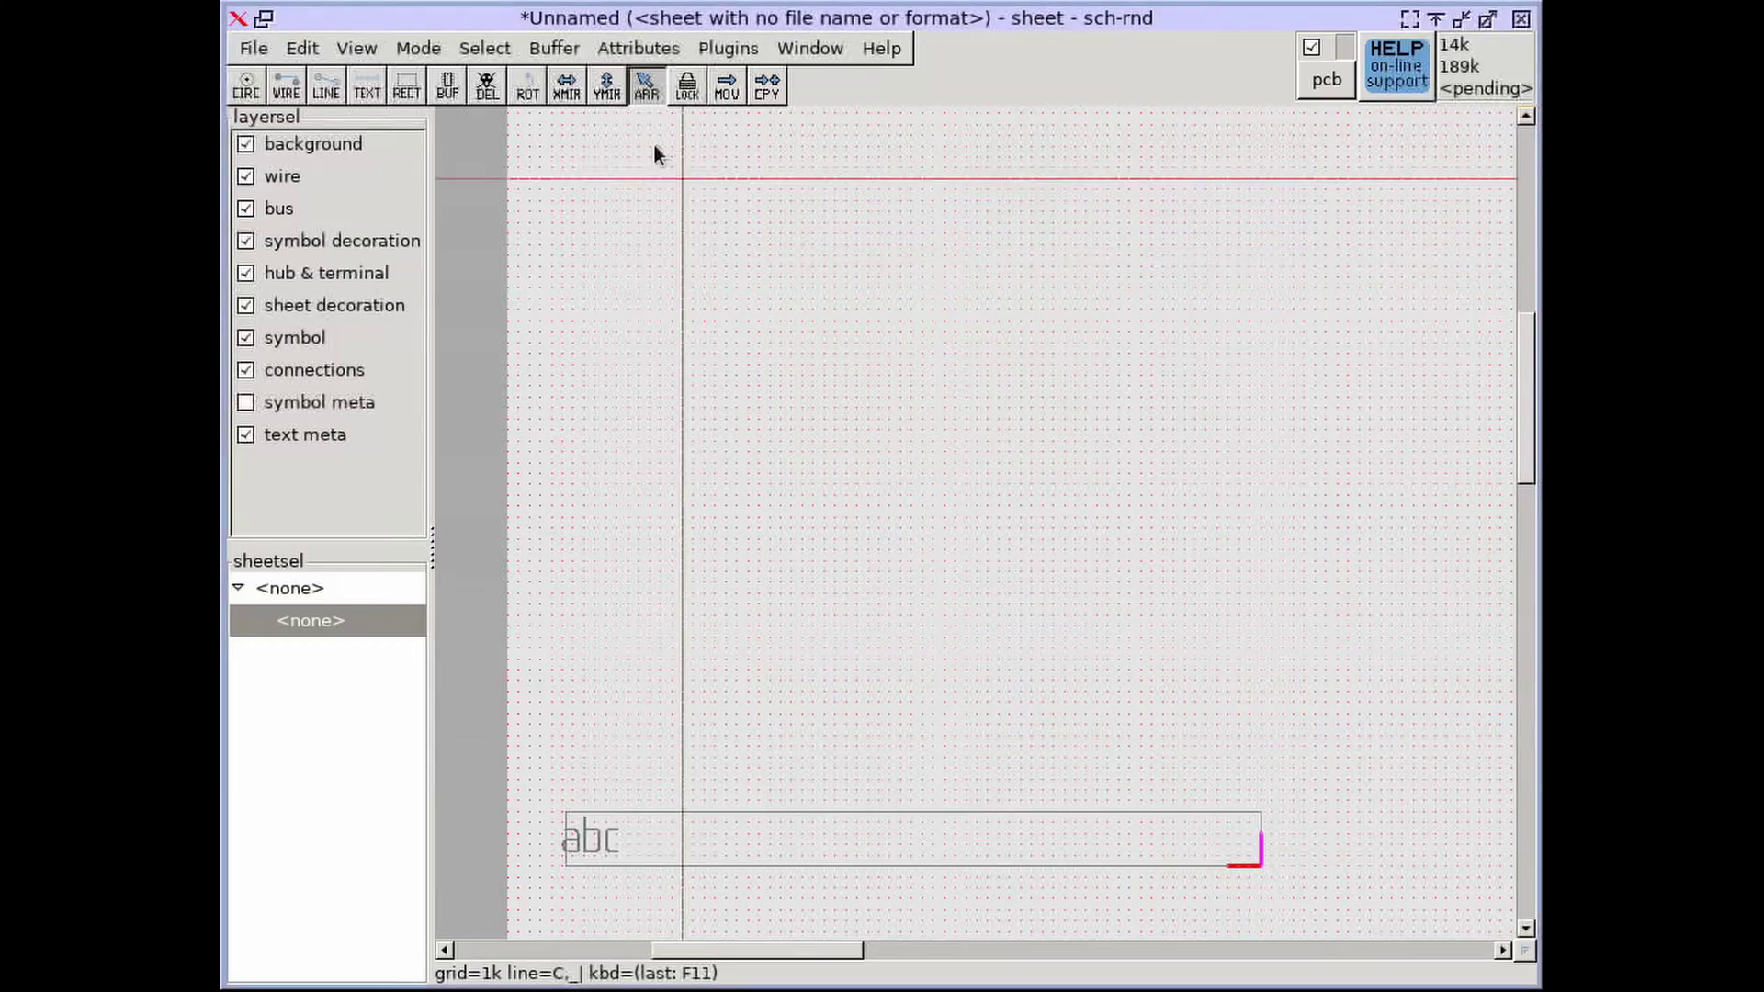
- Mirror the abc text horizontally with XMIR so its origin sits left and the text at the right end
left_click(565, 87)
left_click(976, 846)
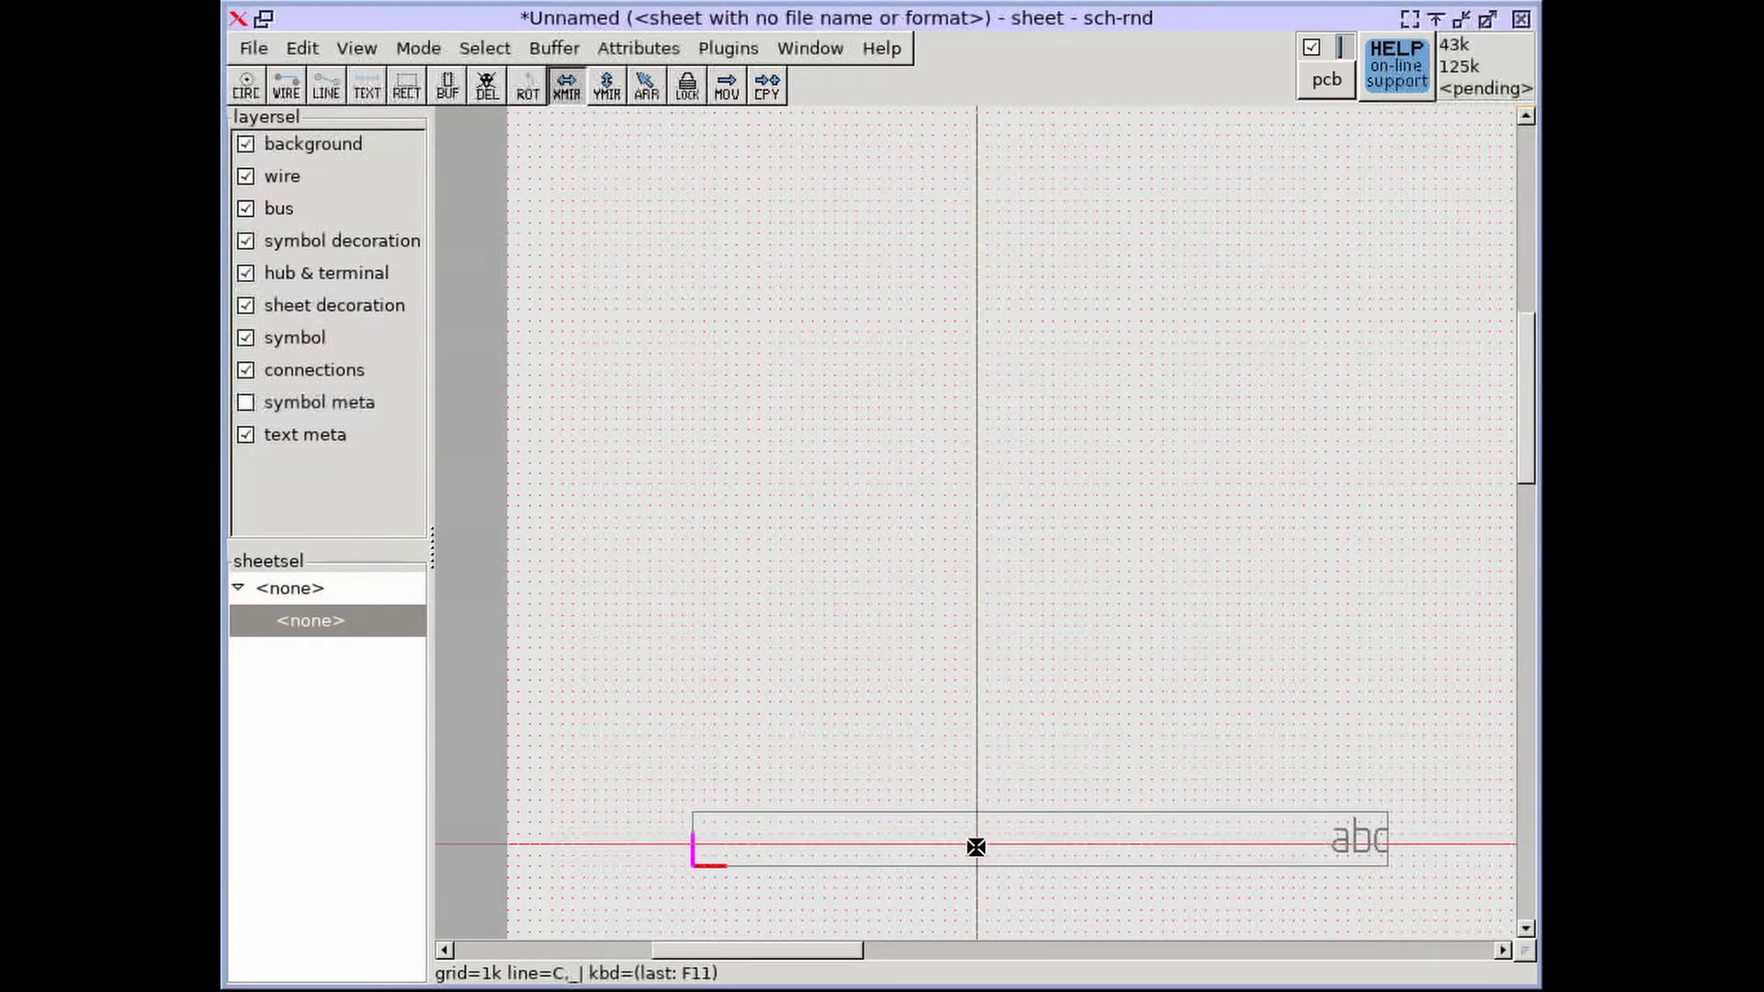
left_click(976, 846)
left_click(976, 846)
key("Escape")
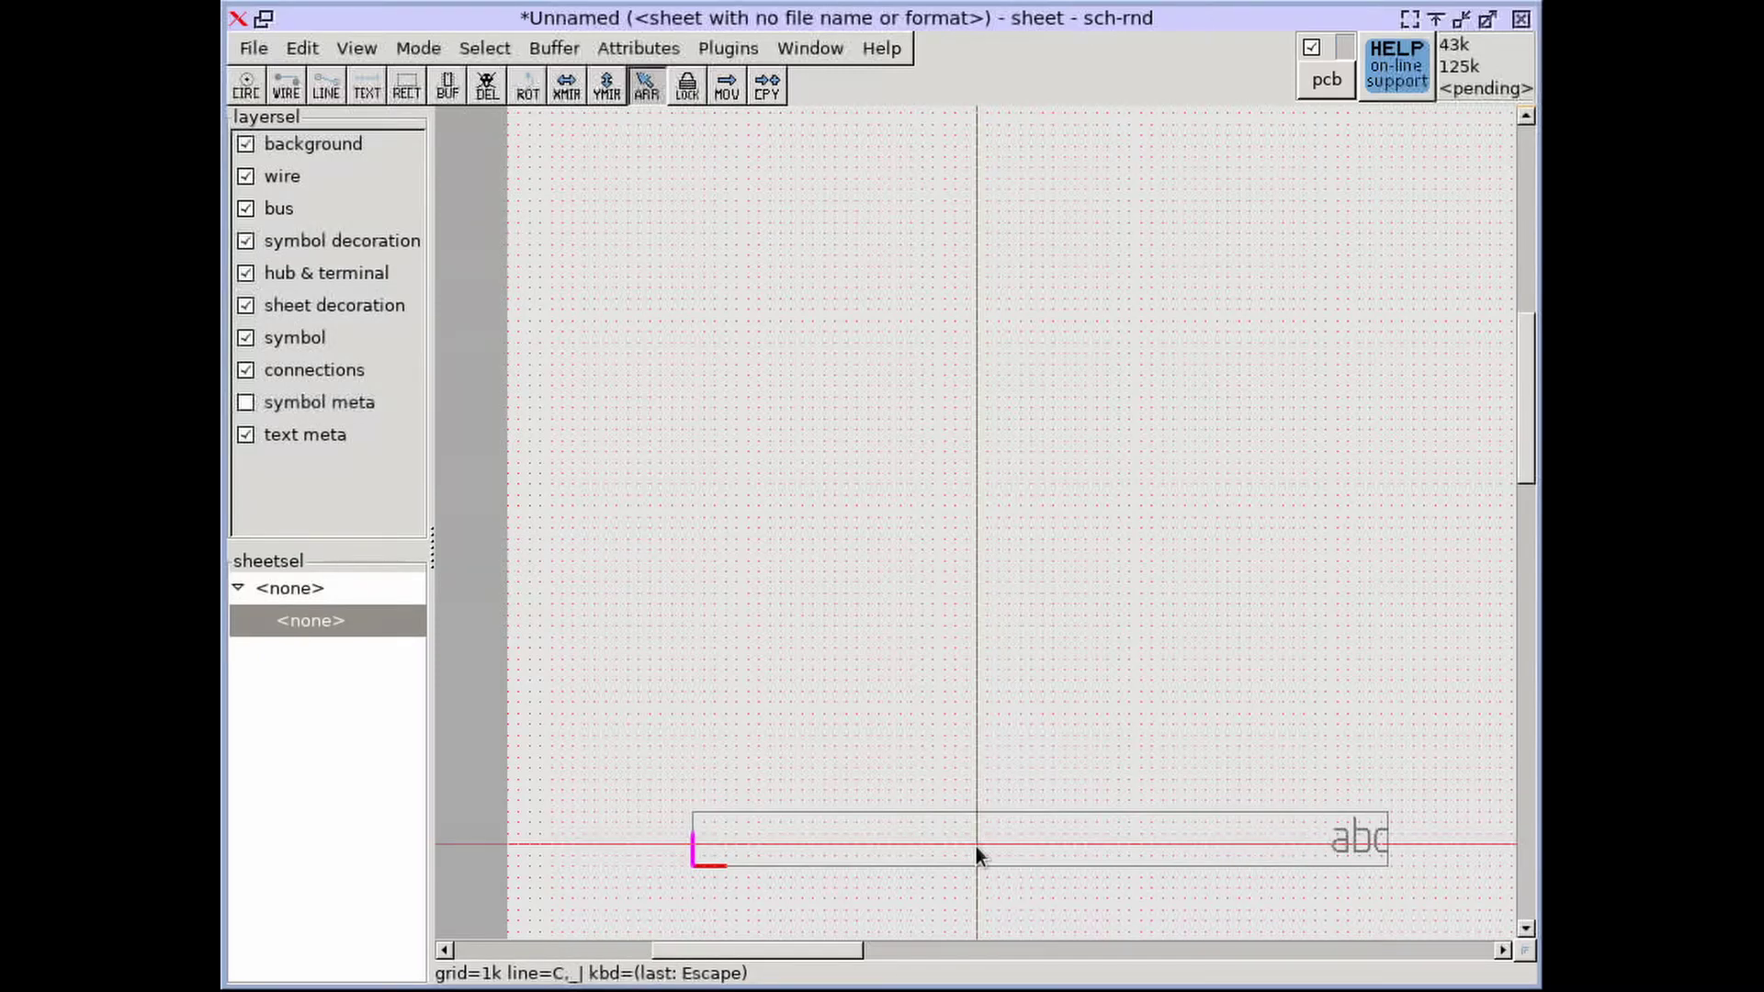